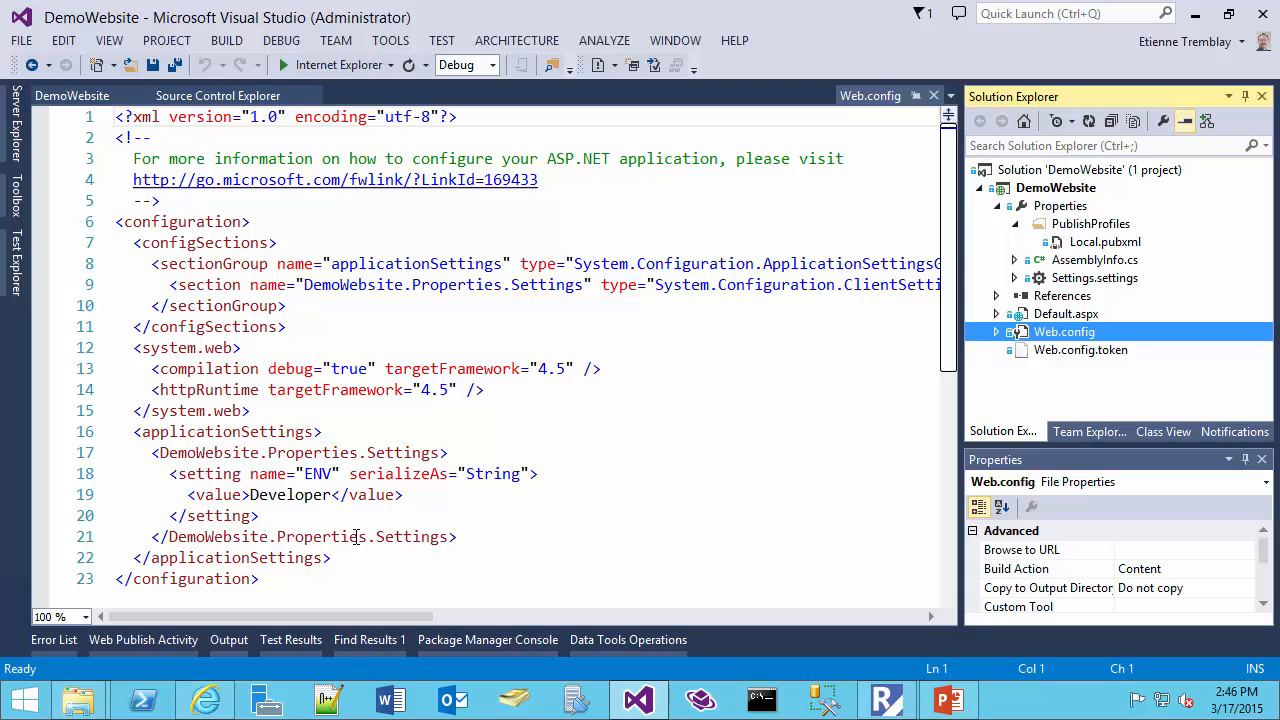
Examine the applicationSettings block in Web.config and the Page_Load assignment of the ENV setting in Default.aspx.cs
left_click_drag(49, 441, 33, 557)
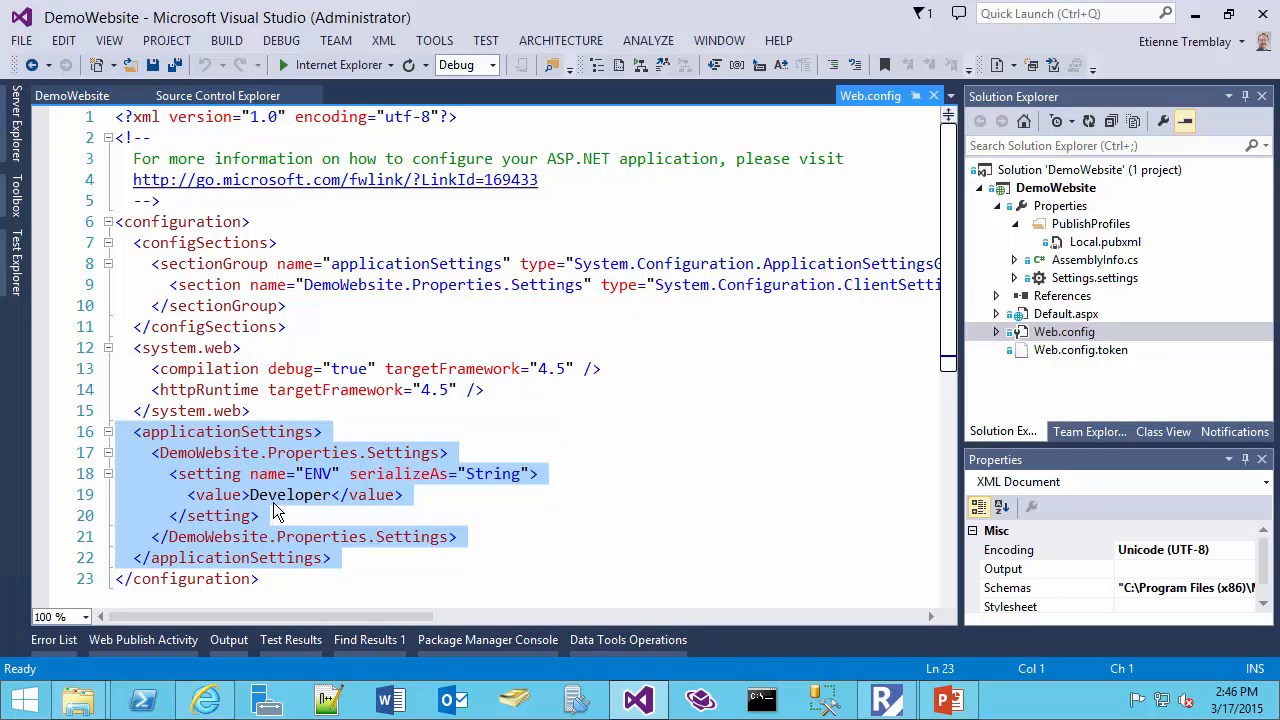
double_click(1066, 314)
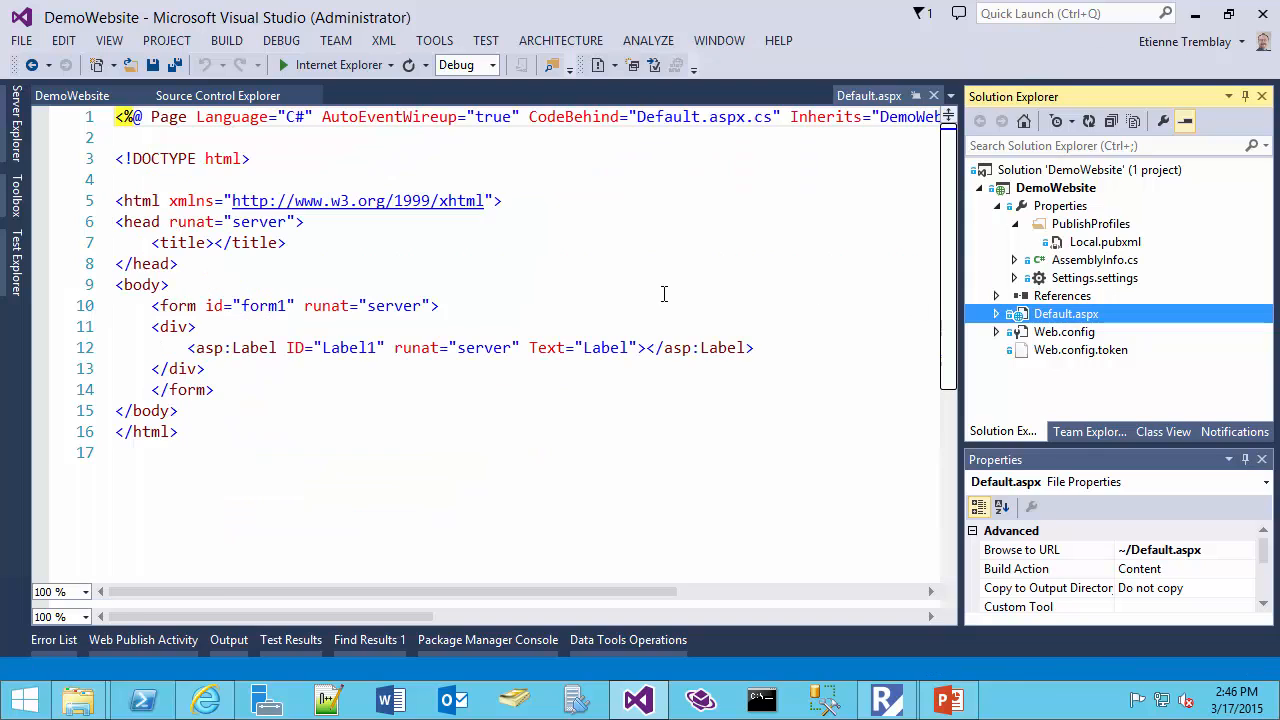
left_click(996, 314)
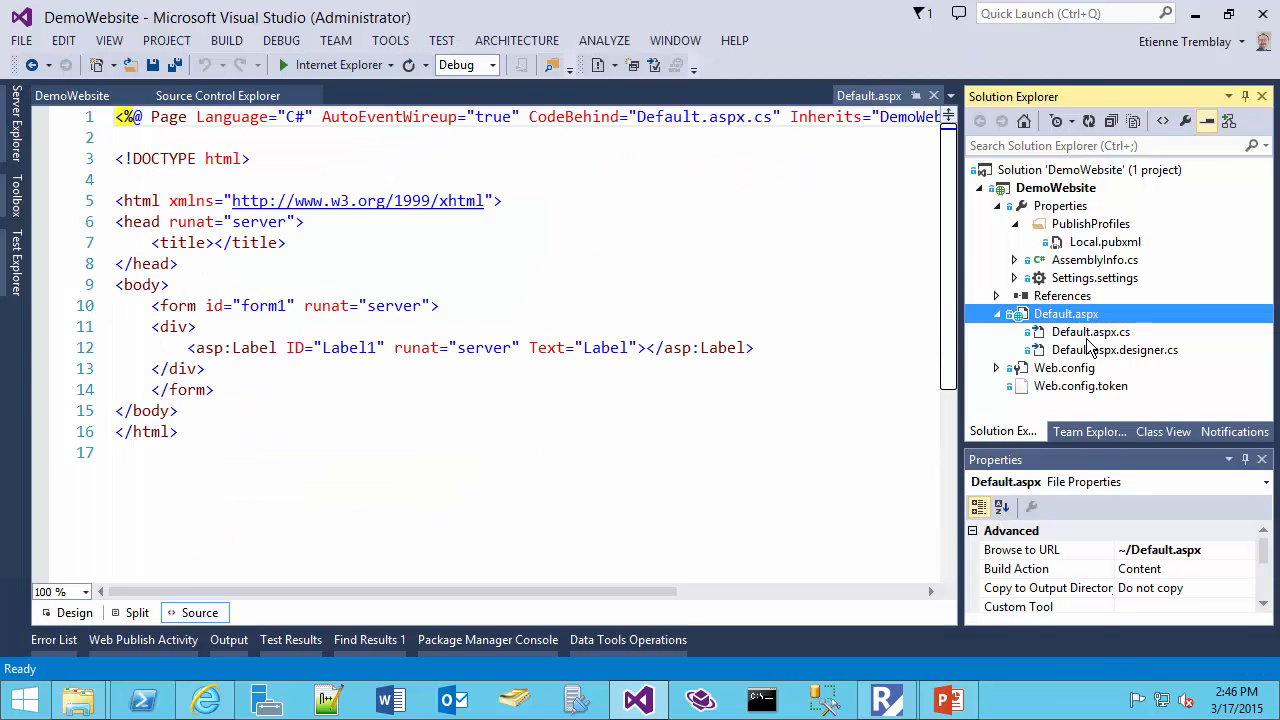
left_click(1085, 335)
double_click(1085, 336)
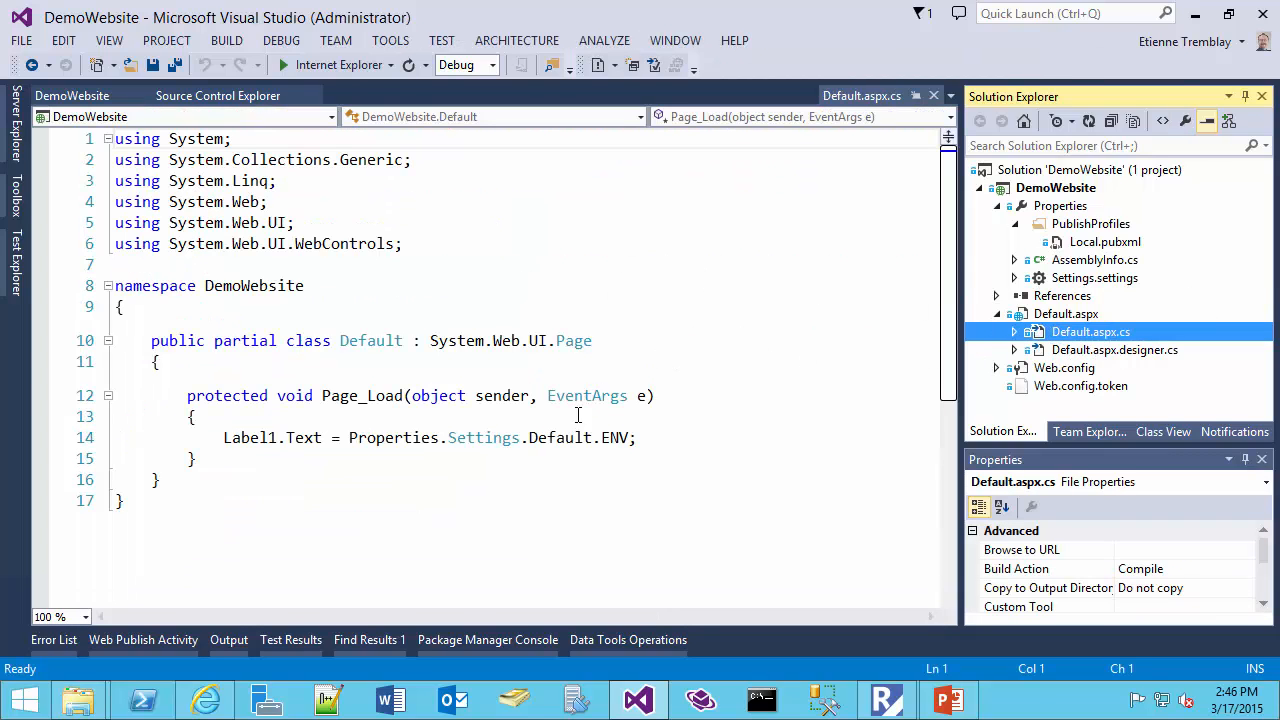
left_click_drag(546, 440, 611, 440)
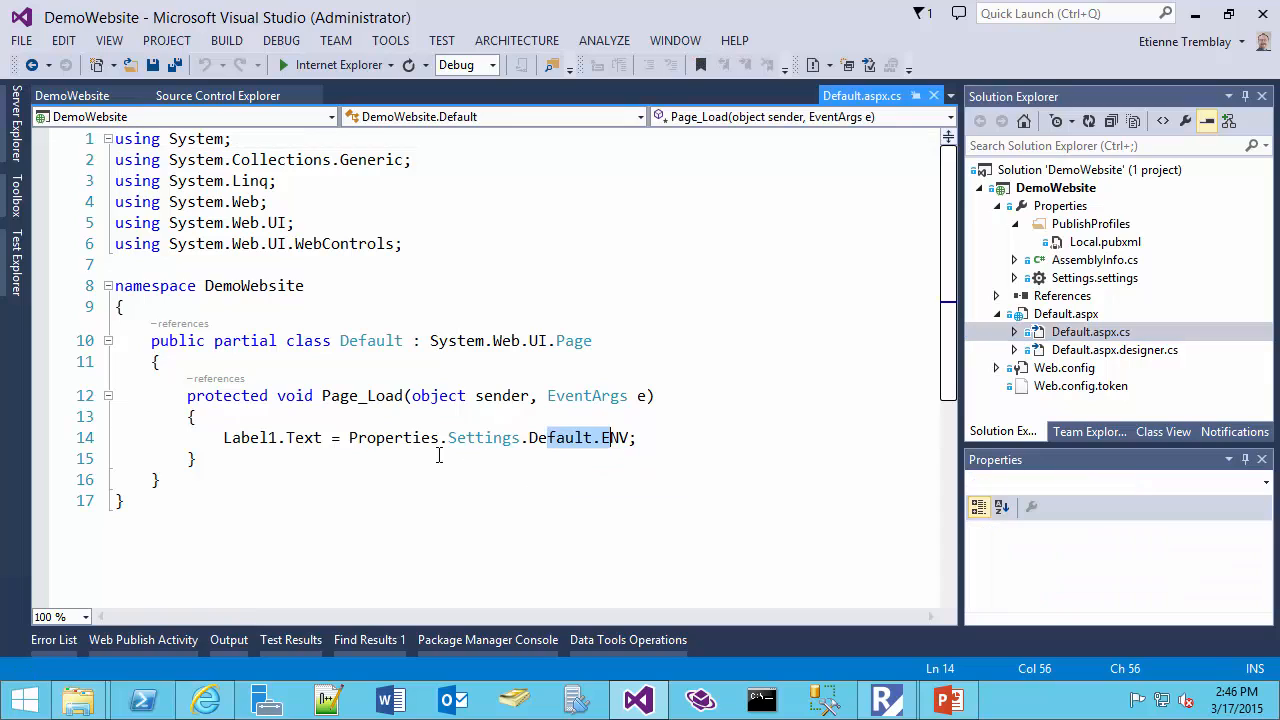
left_click(291, 446)
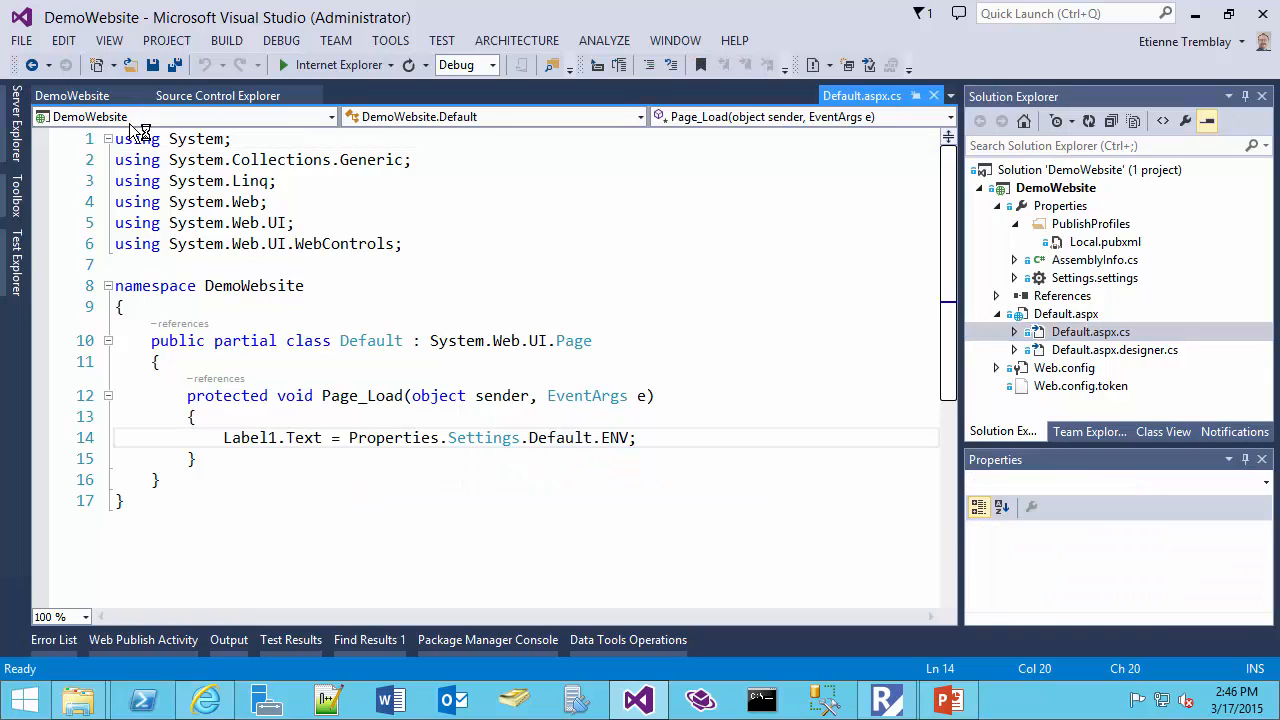
Compare the ENV setting's value in Web.config with the one in Web.config.token
left_click(1080, 369)
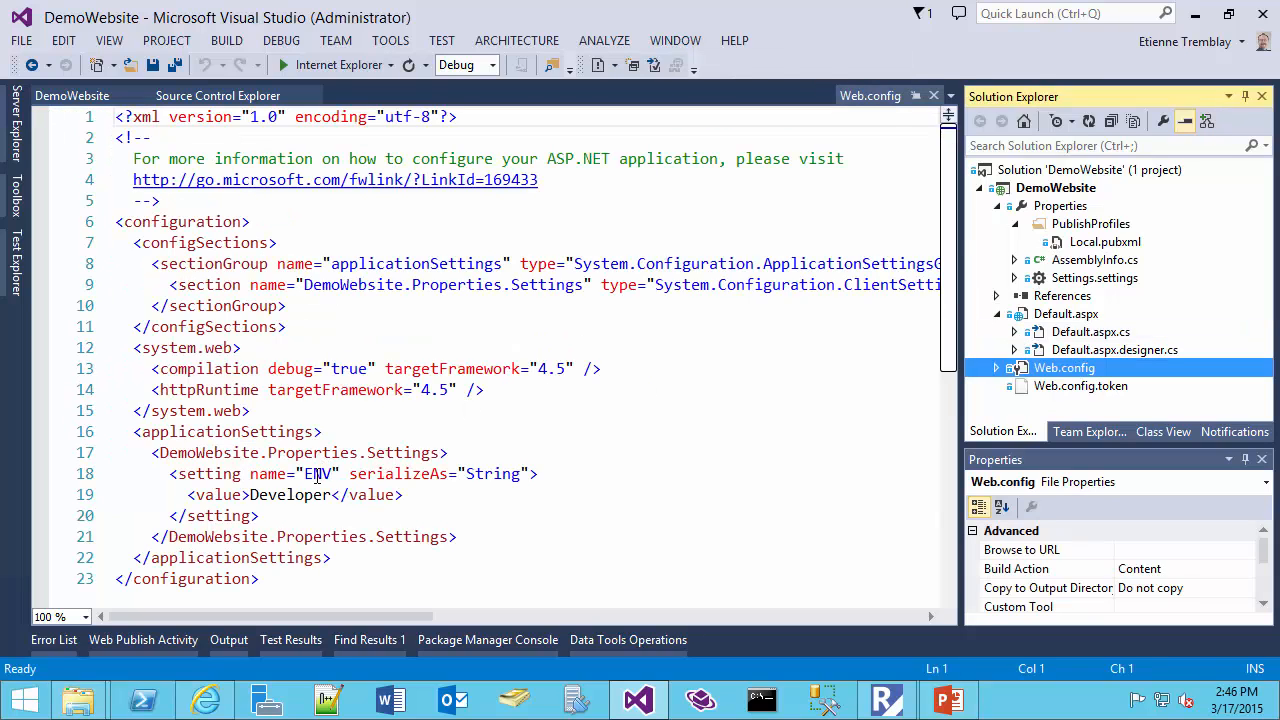
double_click(318, 476)
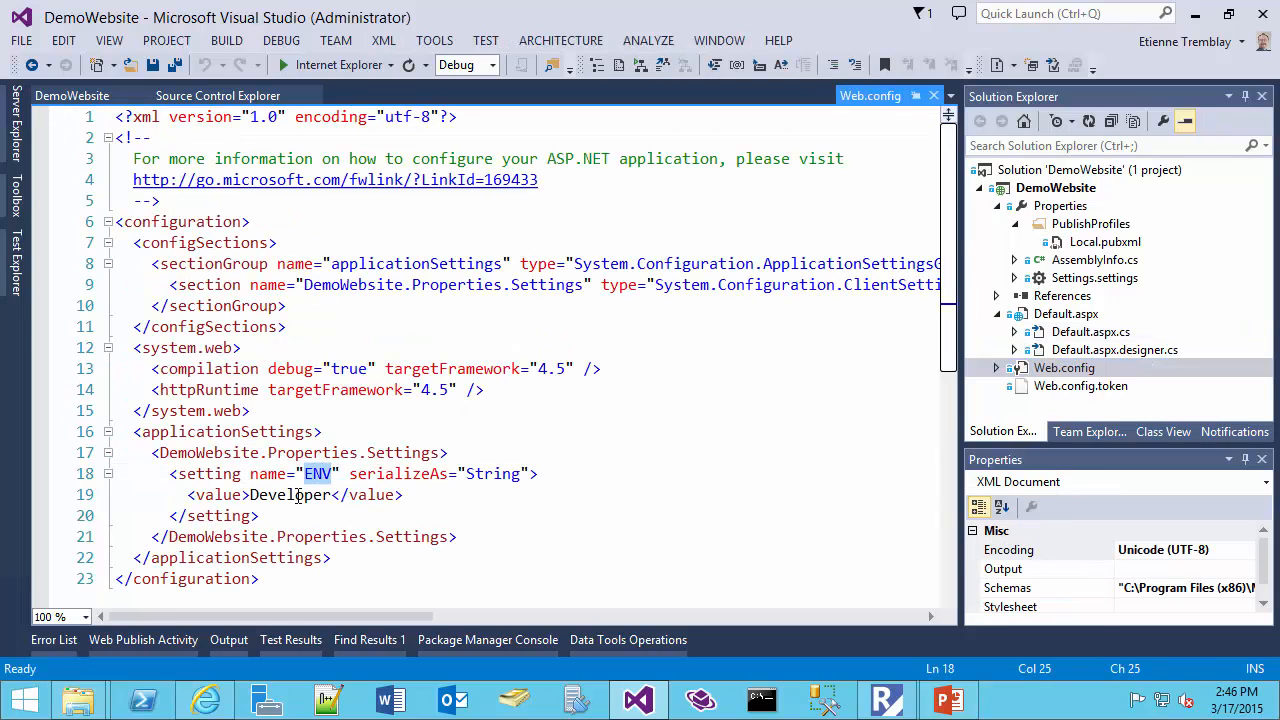
double_click(297, 497)
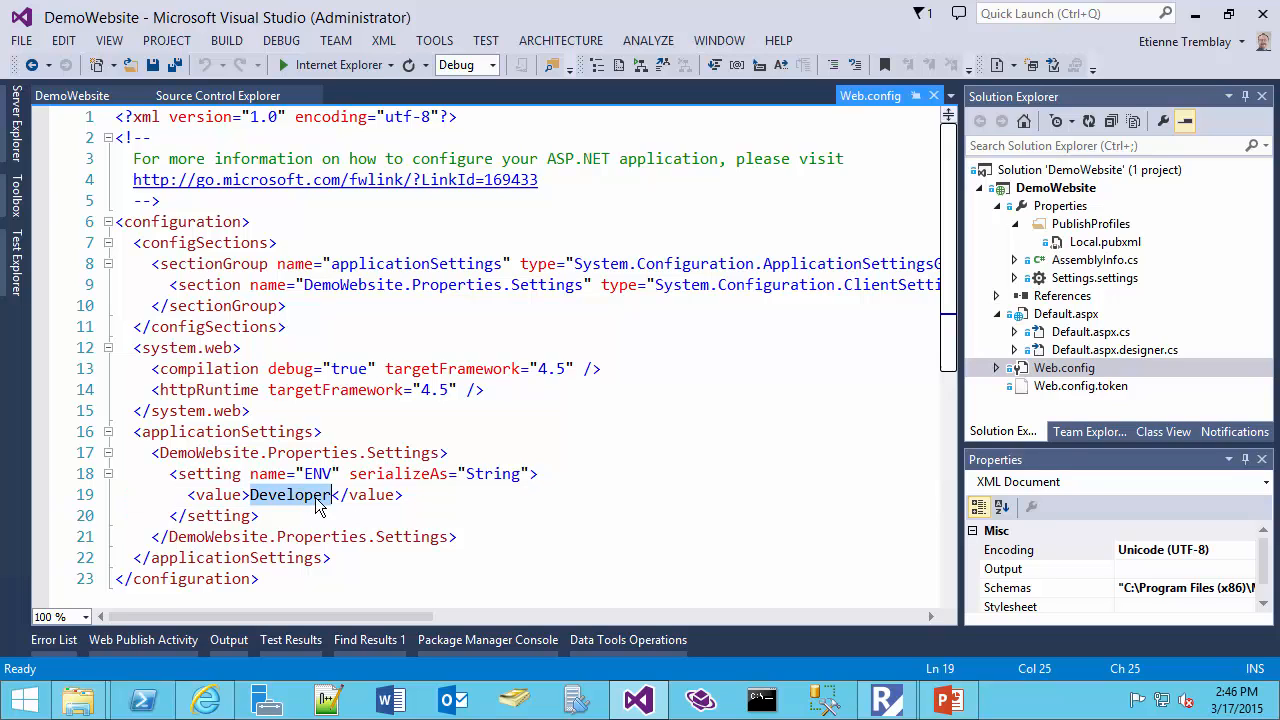
left_click(1080, 387)
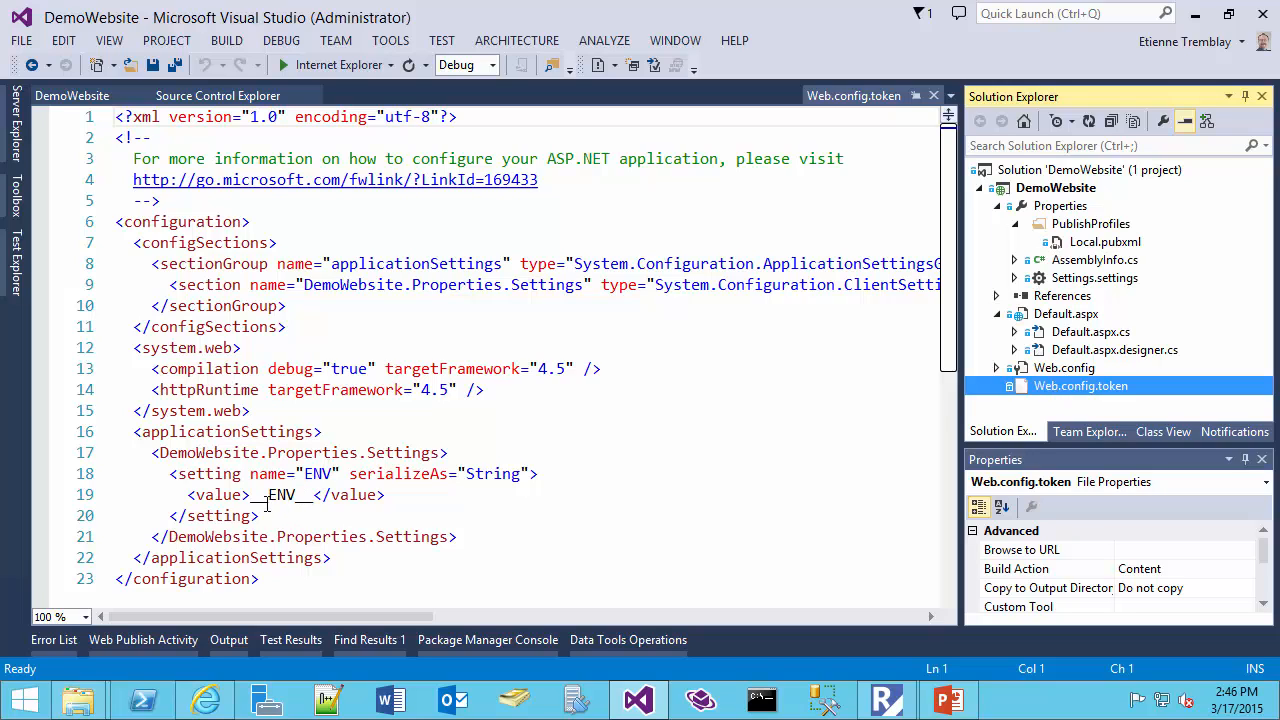
left_click_drag(249, 494, 319, 502)
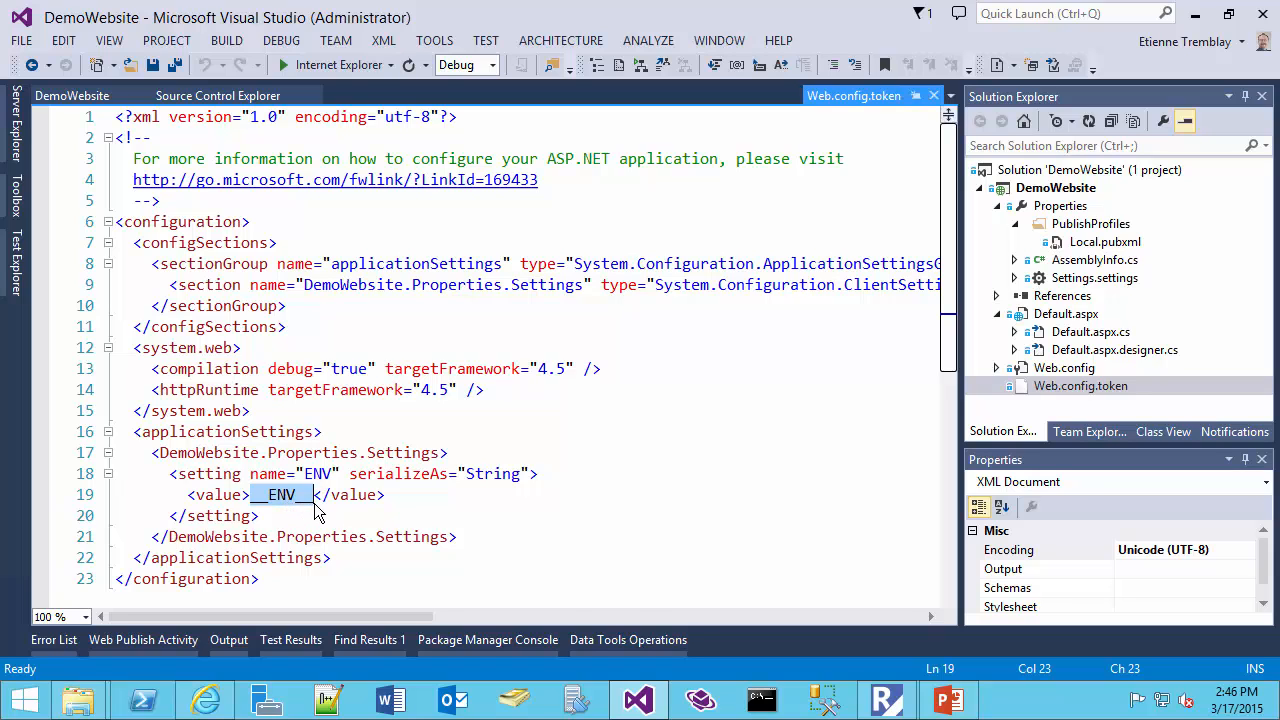
Switch to Release Management and inspect the ENV configuration variable of the DemoWebsite component
left_click(898, 712)
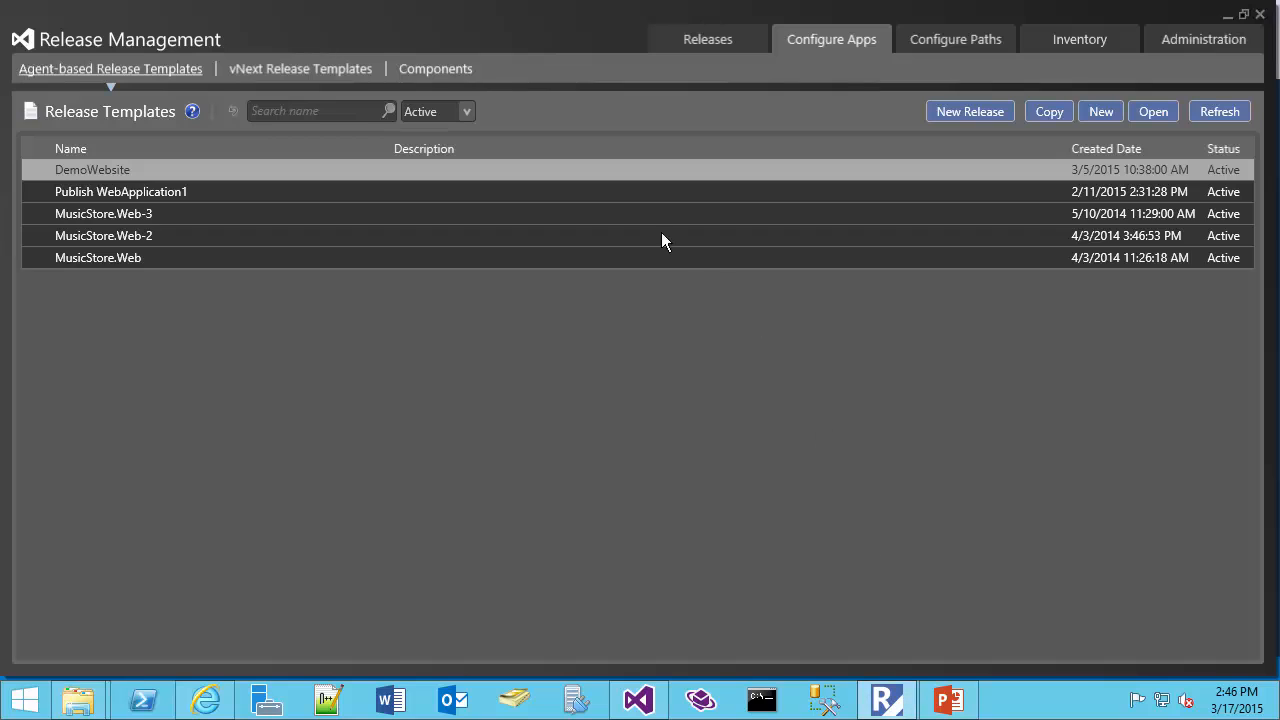
left_click(453, 73)
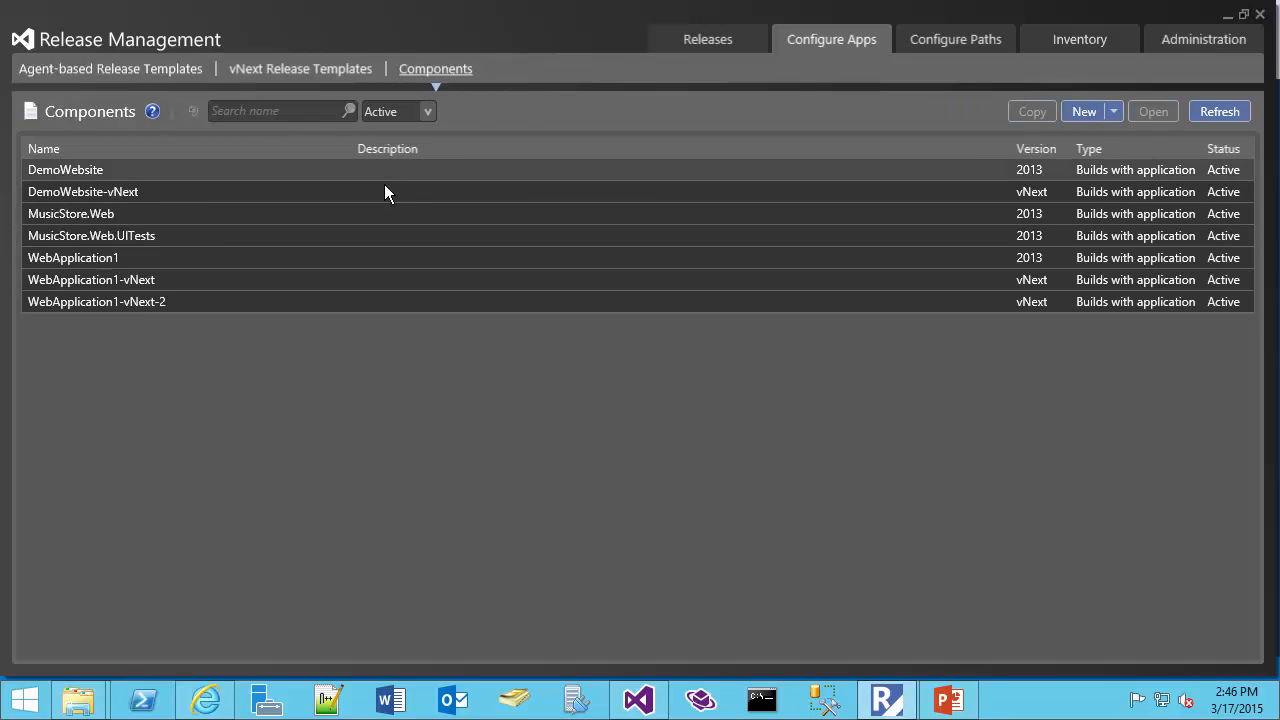
left_click(154, 168)
double_click(135, 171)
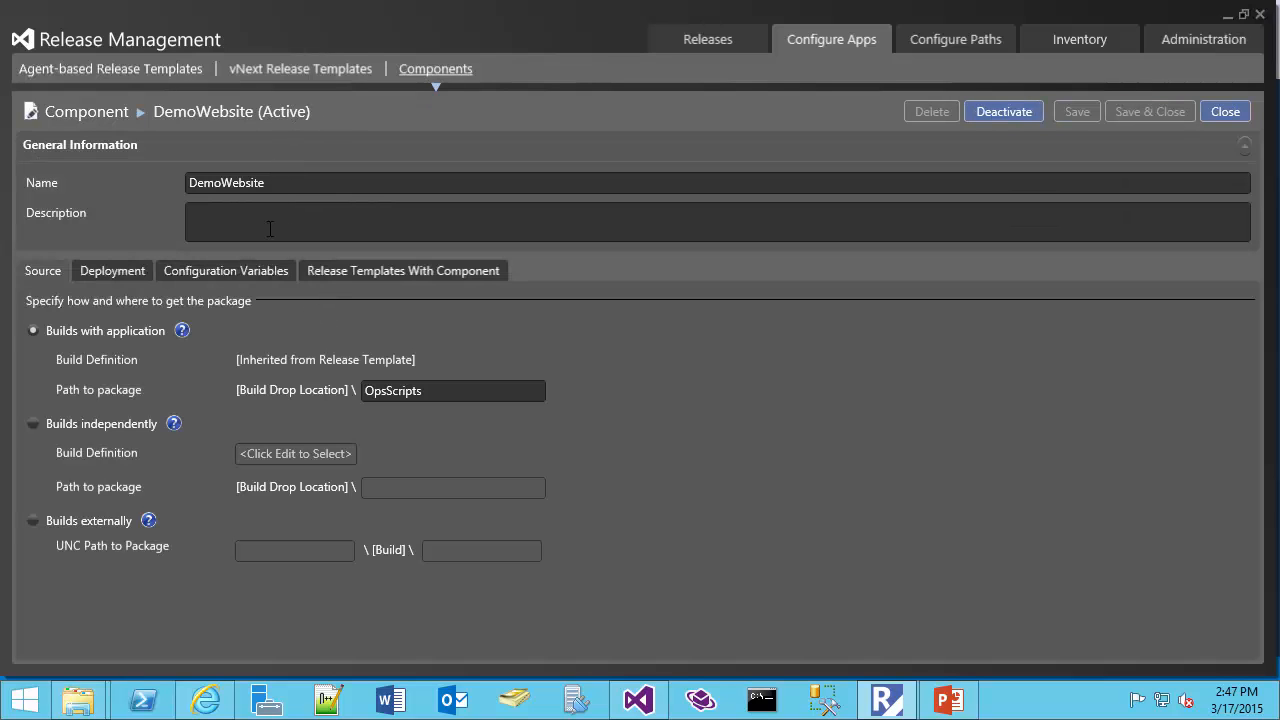
left_click(234, 279)
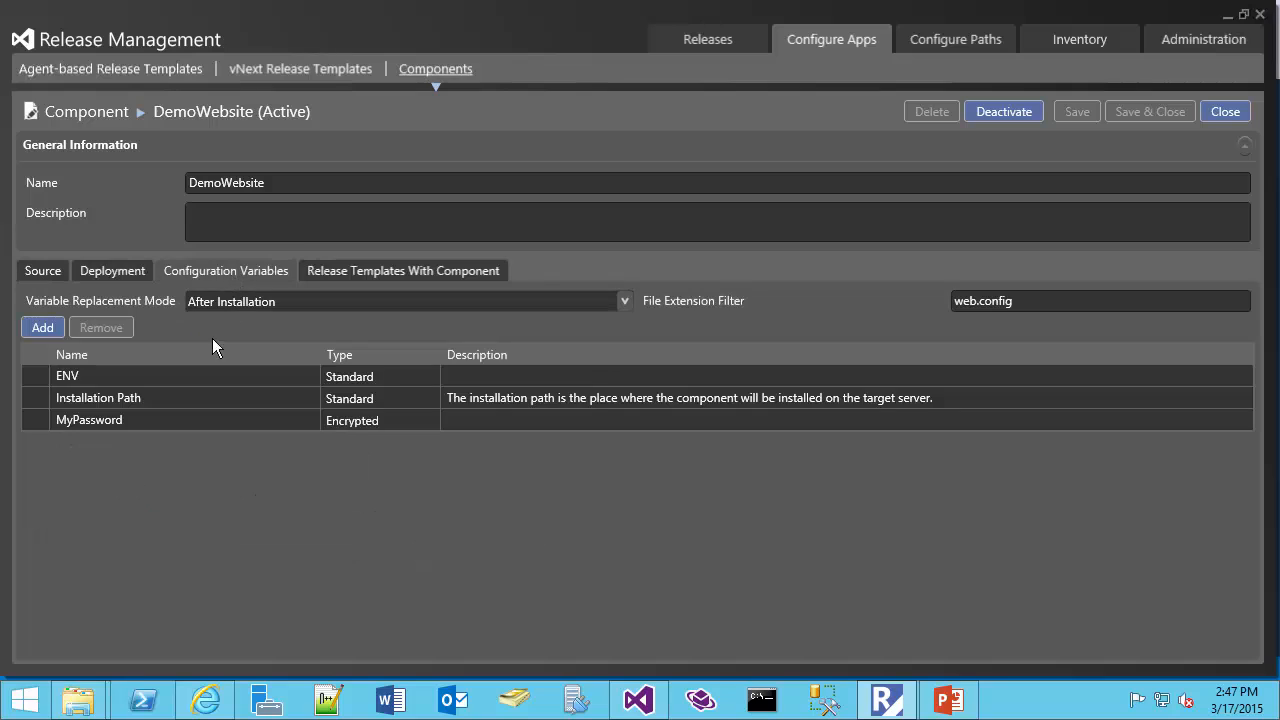
left_click(97, 382)
left_click_drag(85, 379, 58, 382)
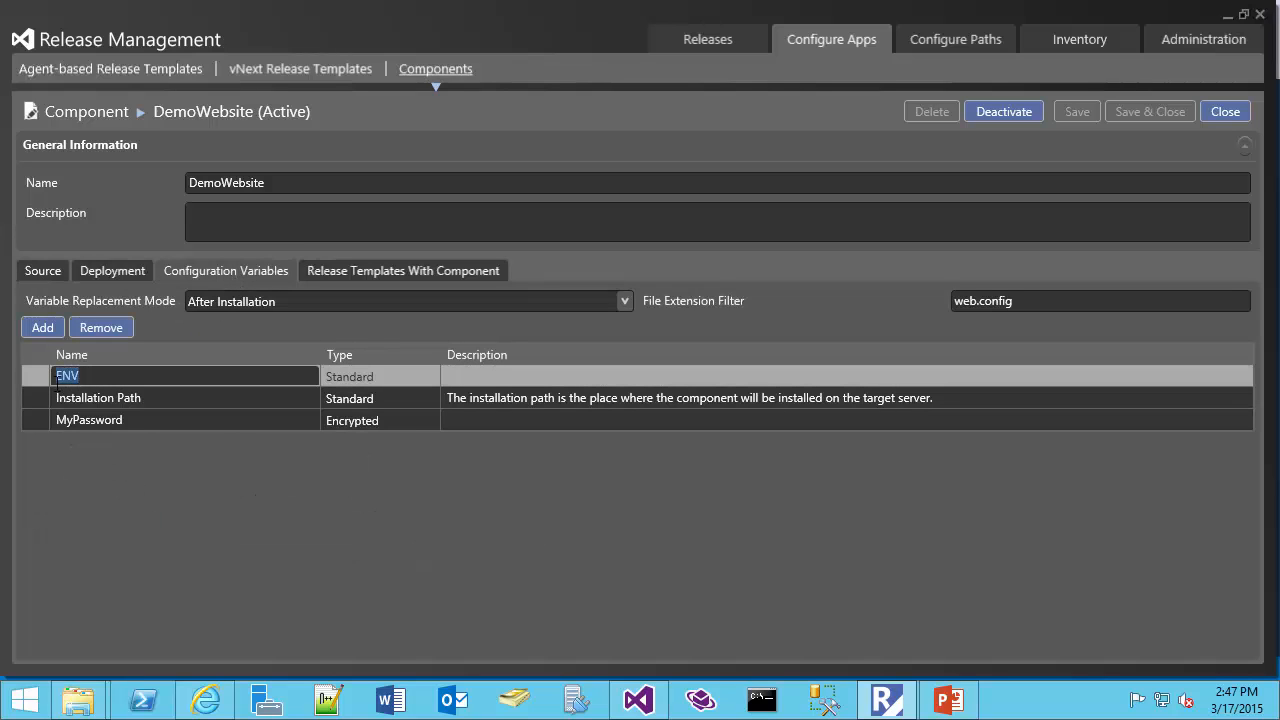
left_click(80, 377)
left_click_drag(80, 376, 55, 378)
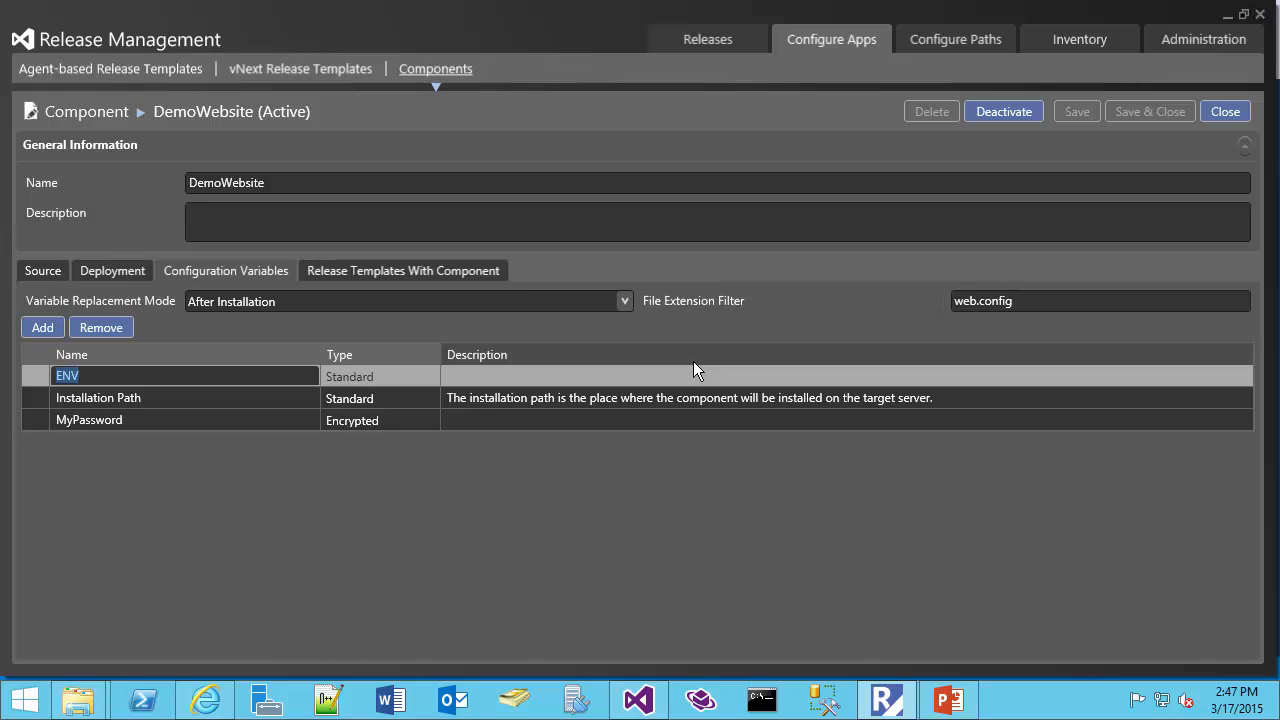
Return to Visual Studio and view Web.config and Web.config.token again
left_click(1228, 16)
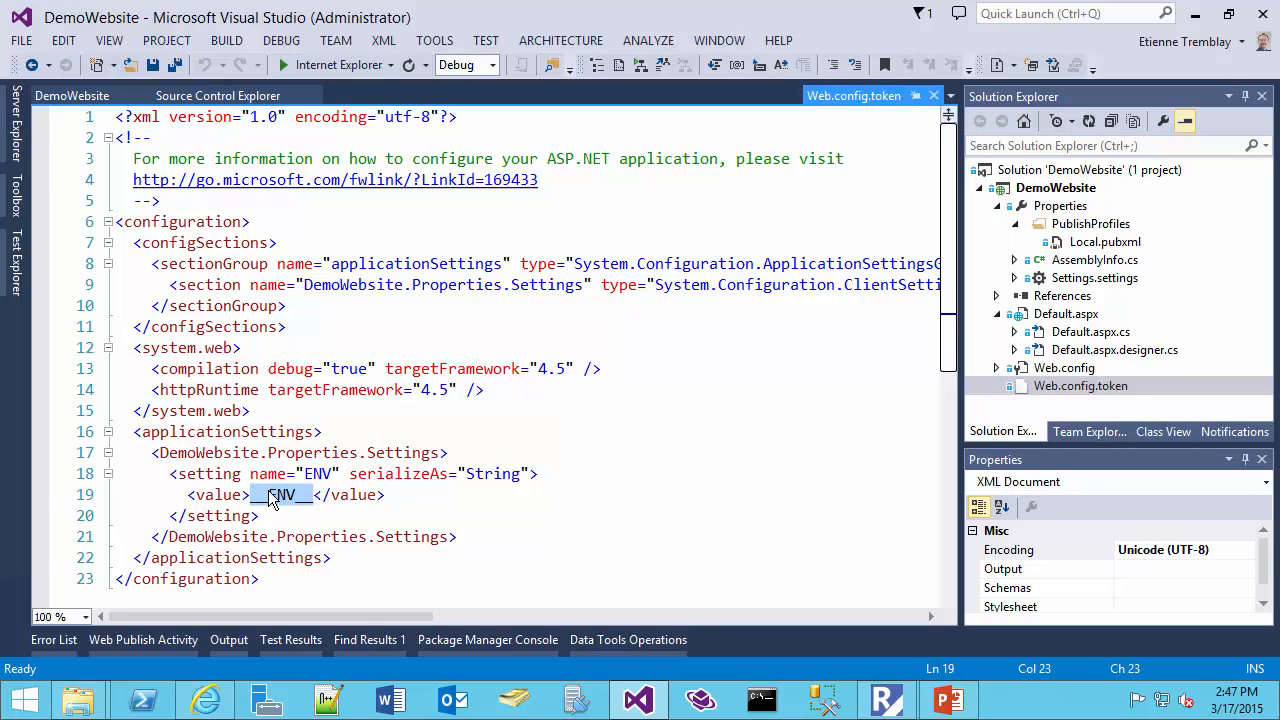
left_click(1073, 367)
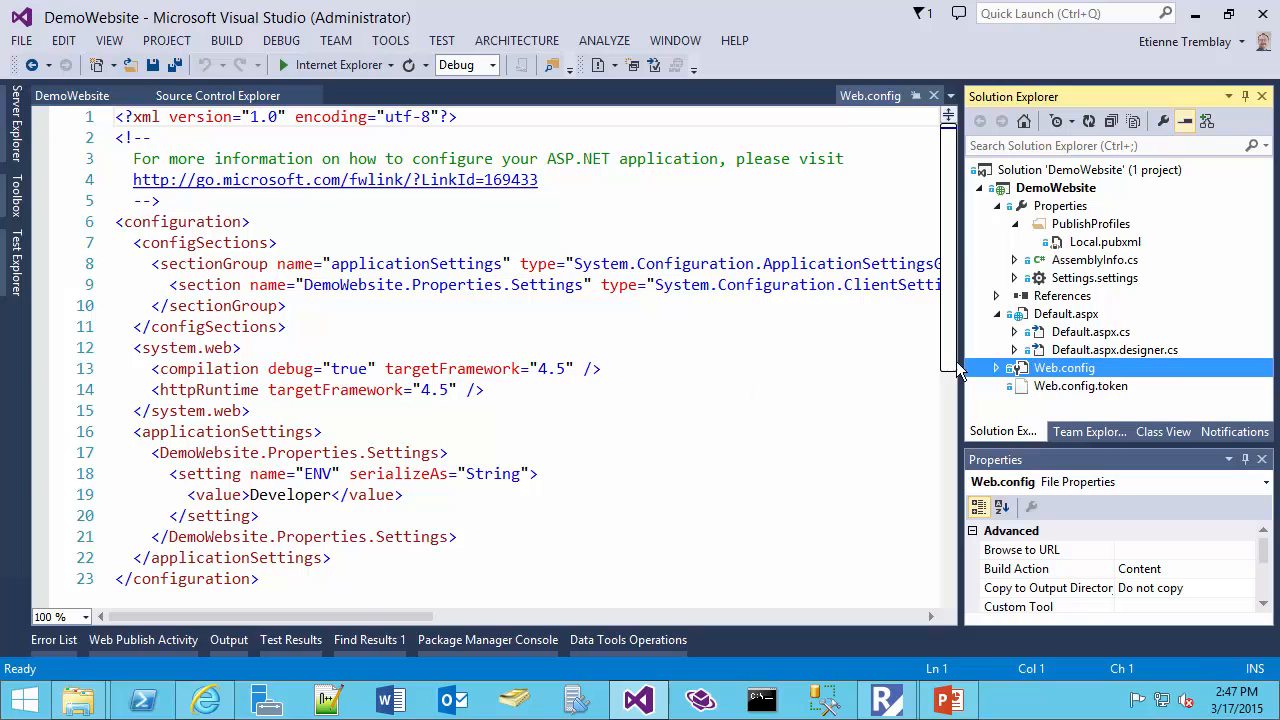
left_click(1058, 388)
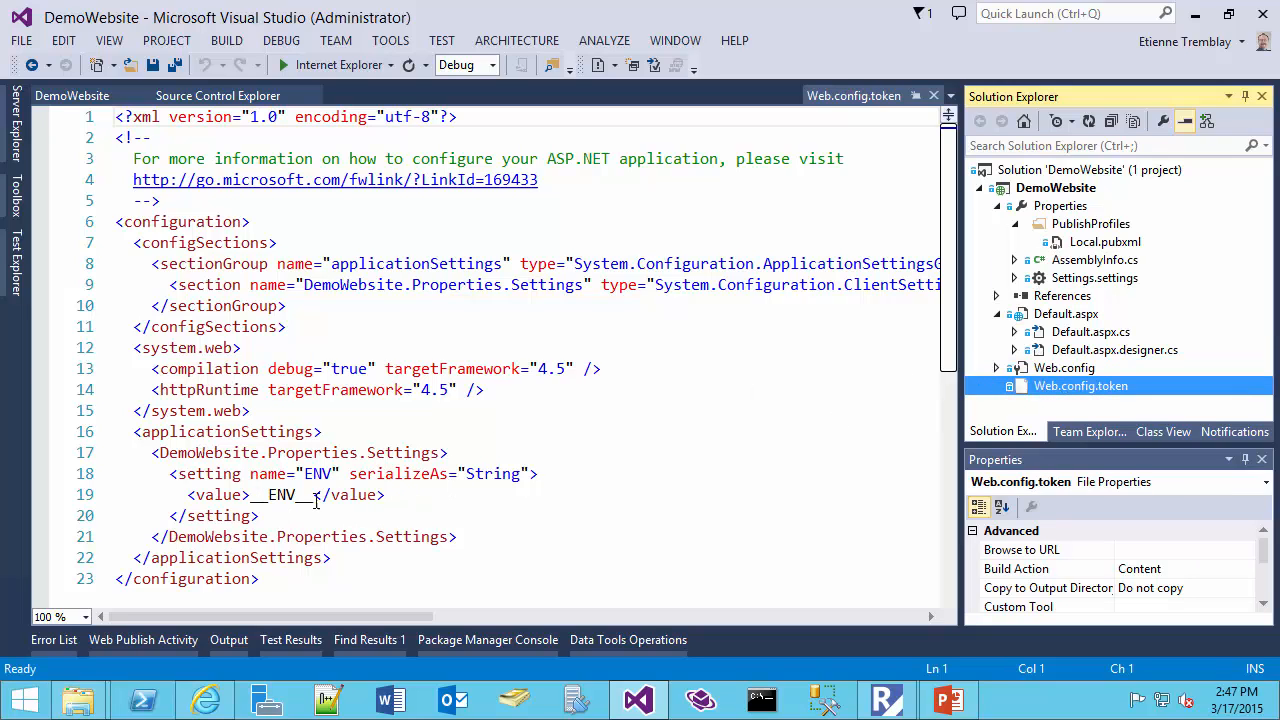
Open the Deploy-Website-Agent.ps1 script from the OpsScripts folder in source control
left_click(245, 96)
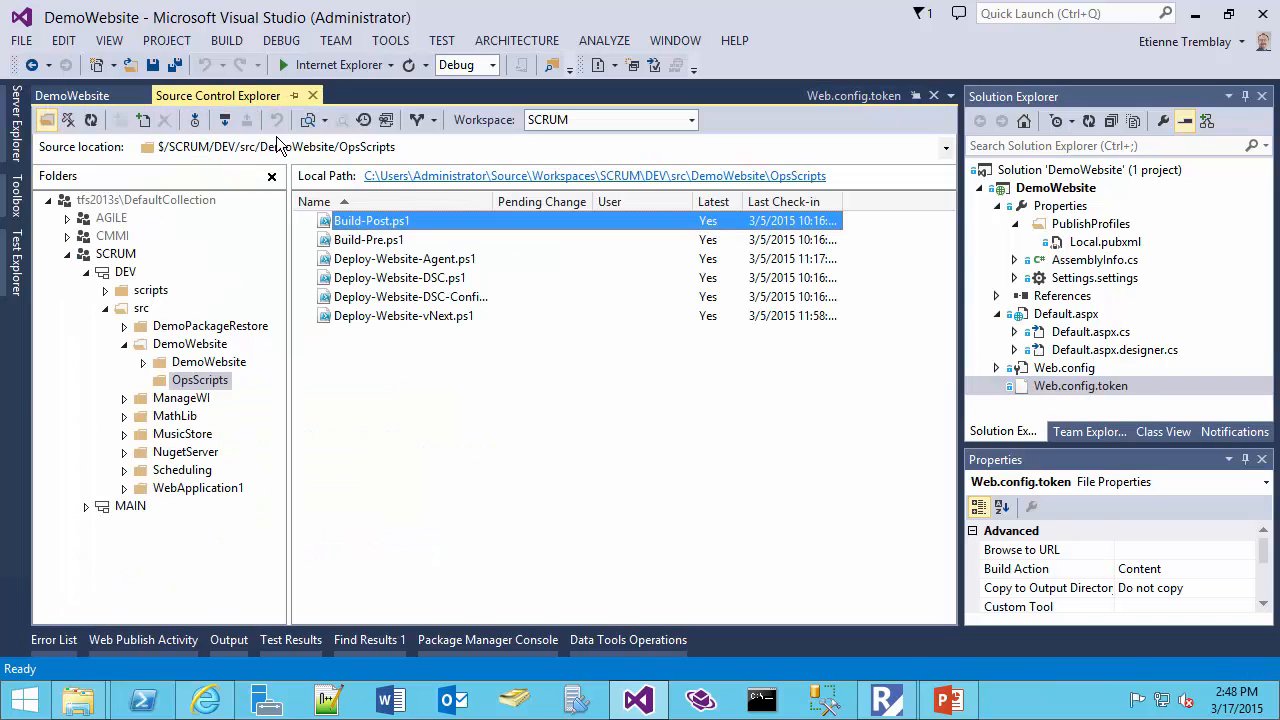
left_click(412, 264)
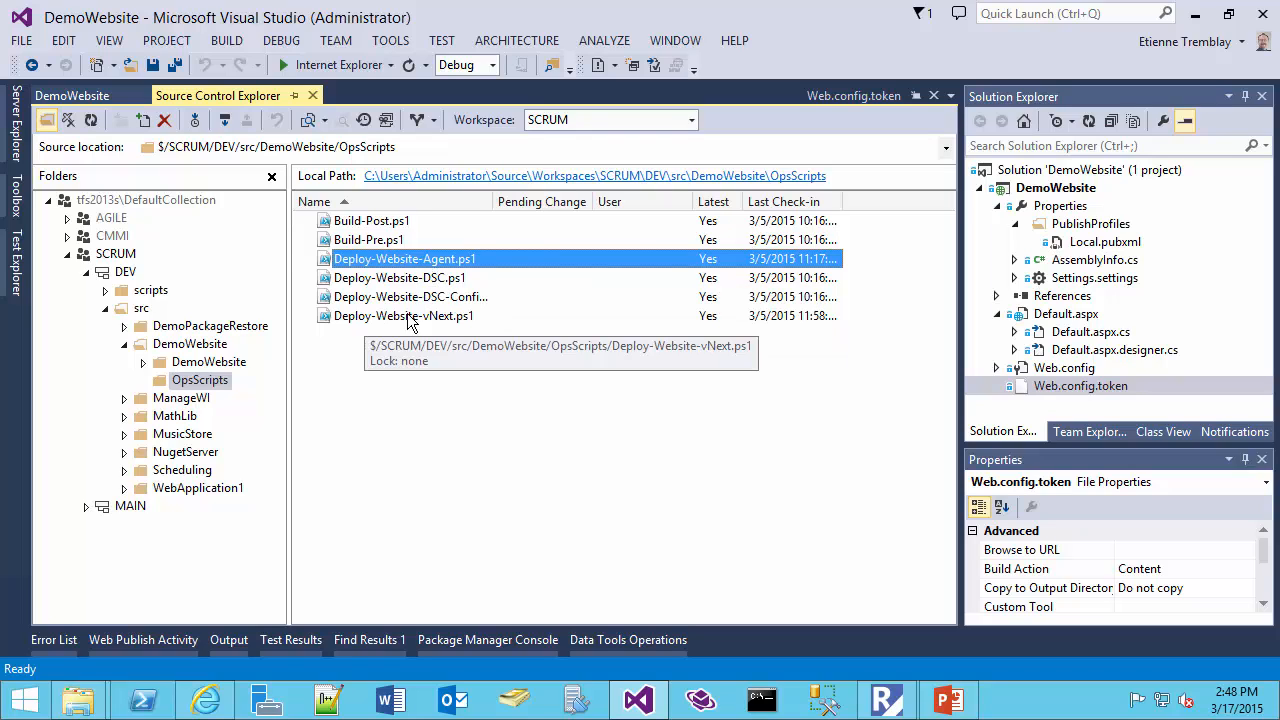
double_click(410, 262)
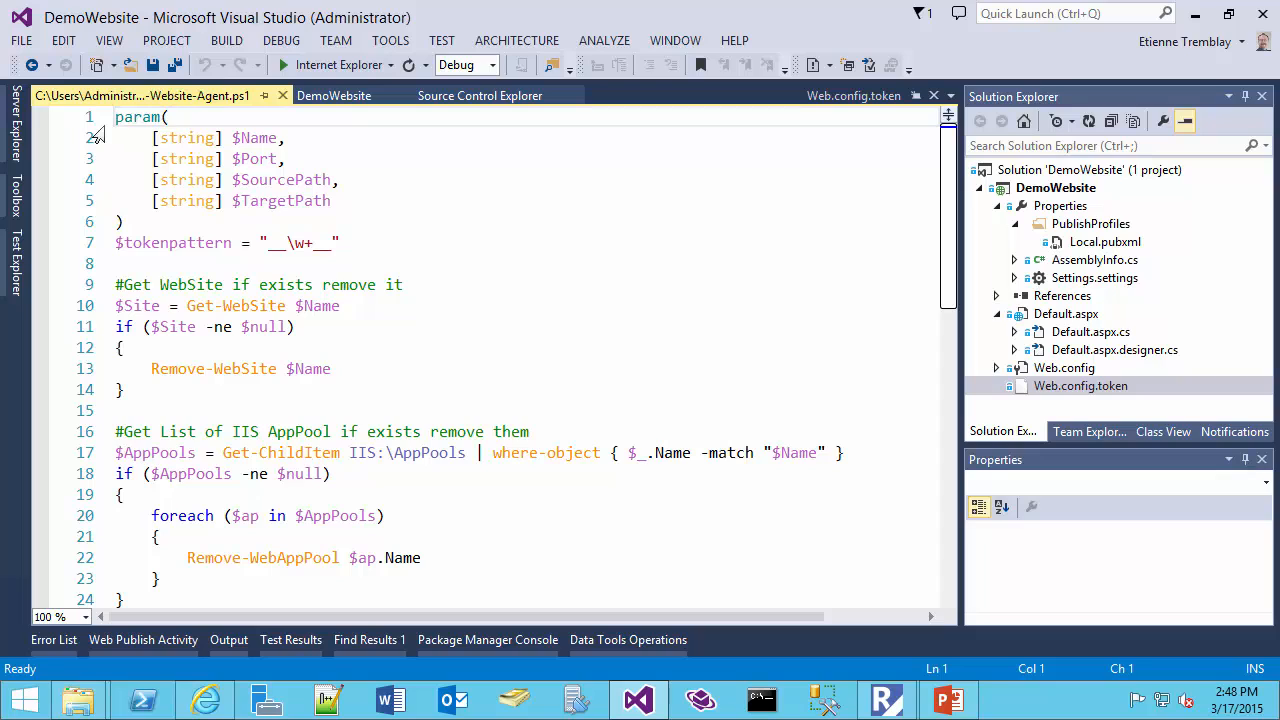
Review the deployment script's Name, Port, SourcePath and TargetPath parameters
left_click_drag(92, 122, 92, 221)
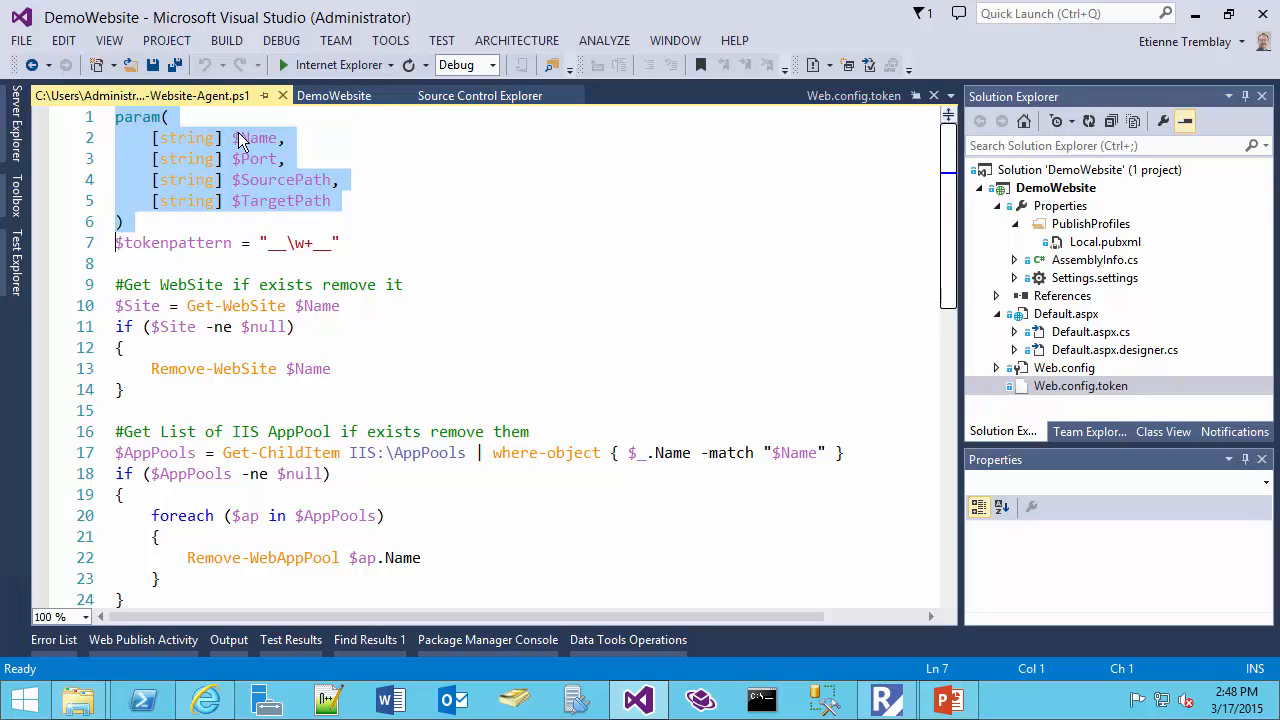
left_click(270, 138)
double_click(268, 138)
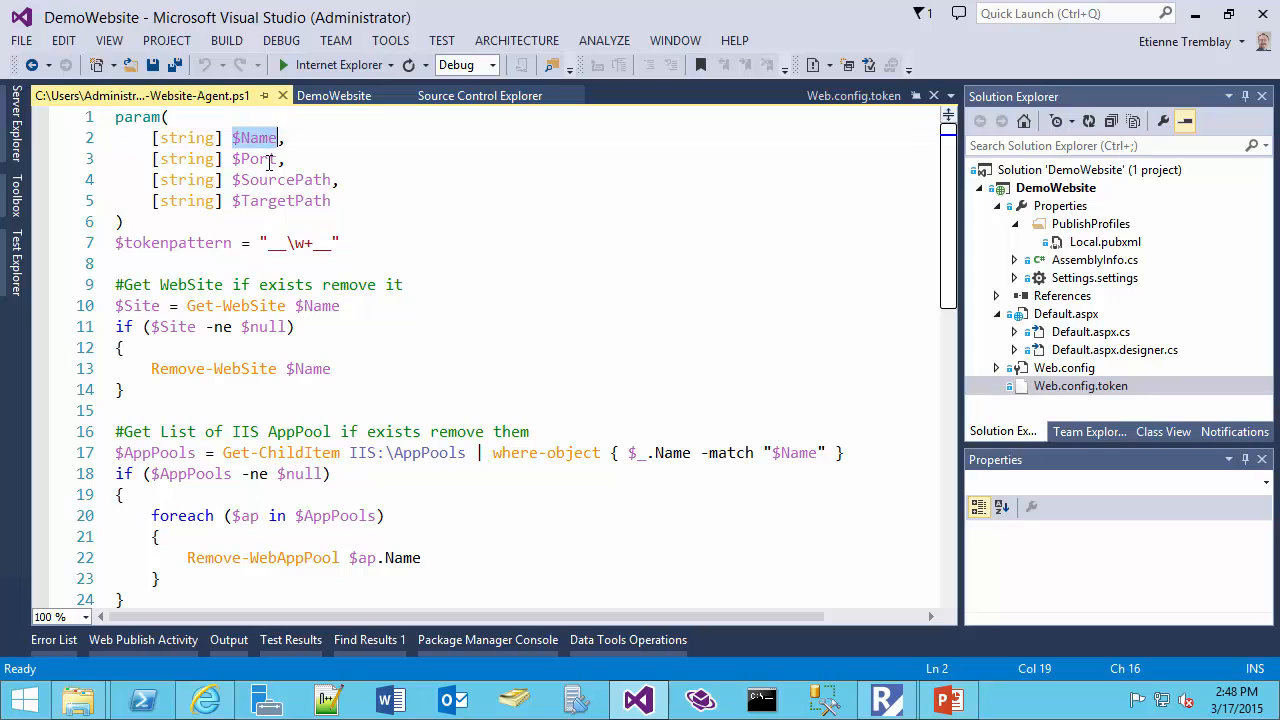
double_click(255, 160)
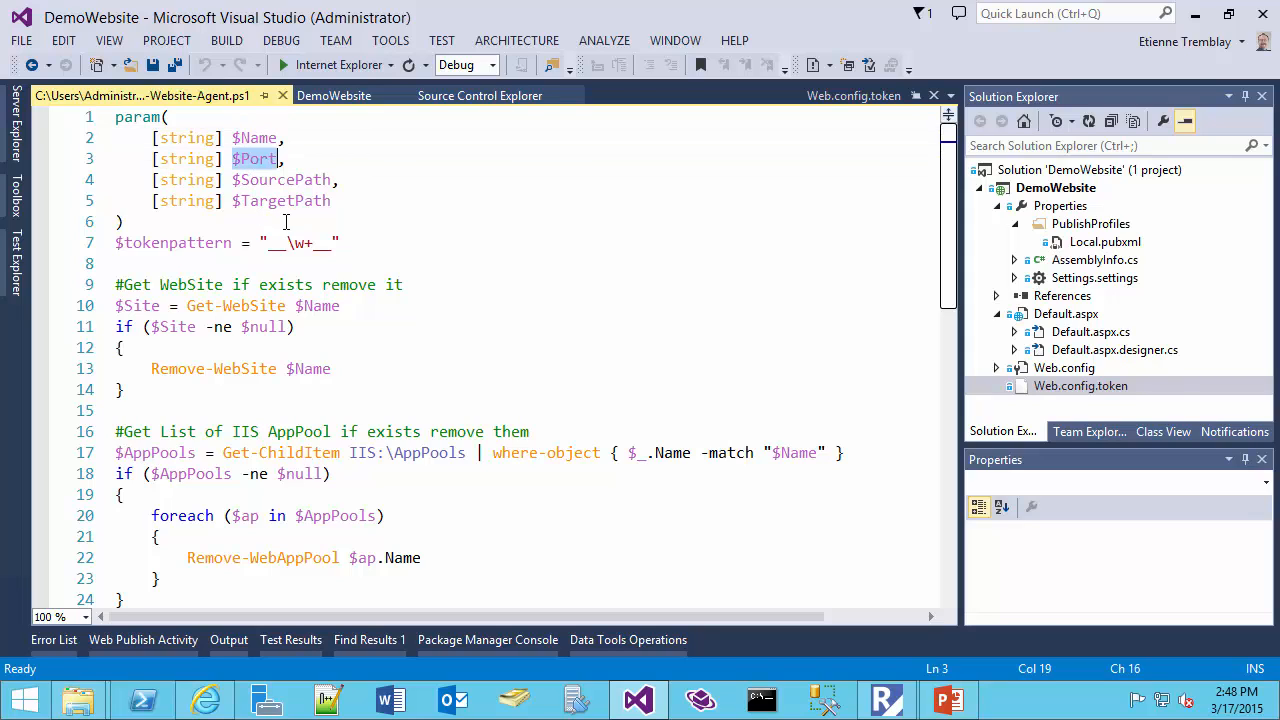
double_click(280, 180)
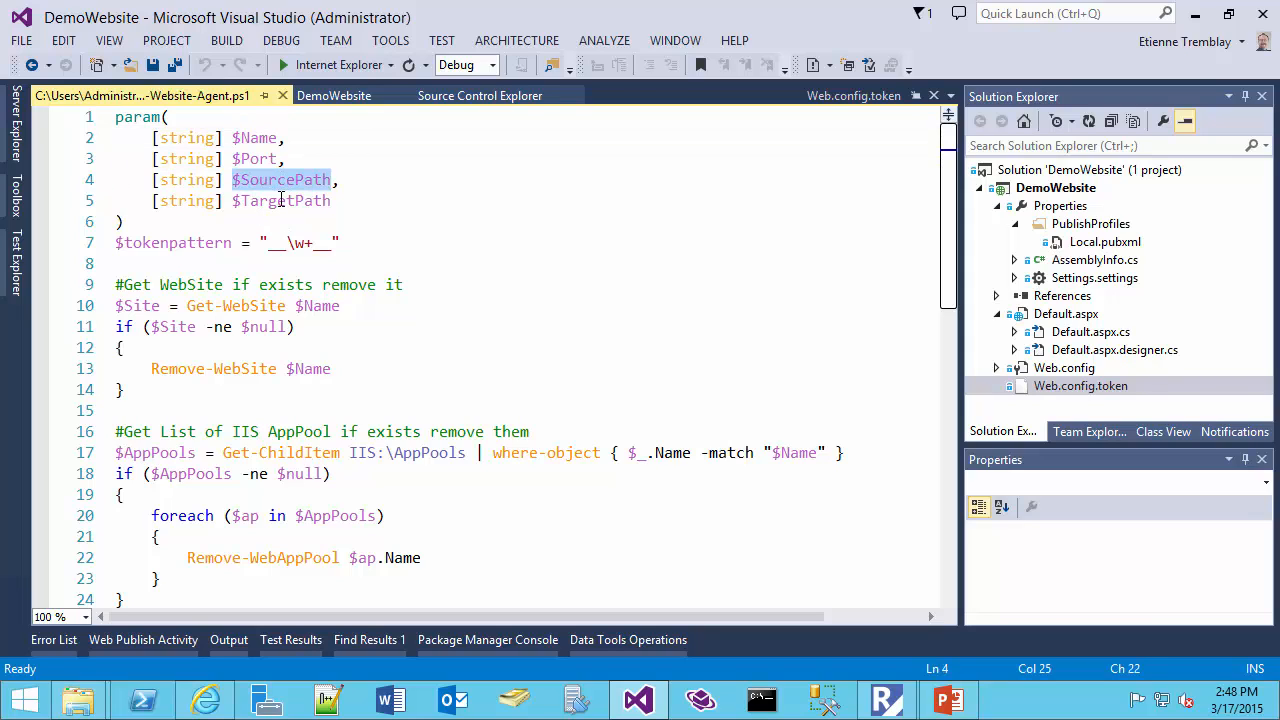
double_click(281, 200)
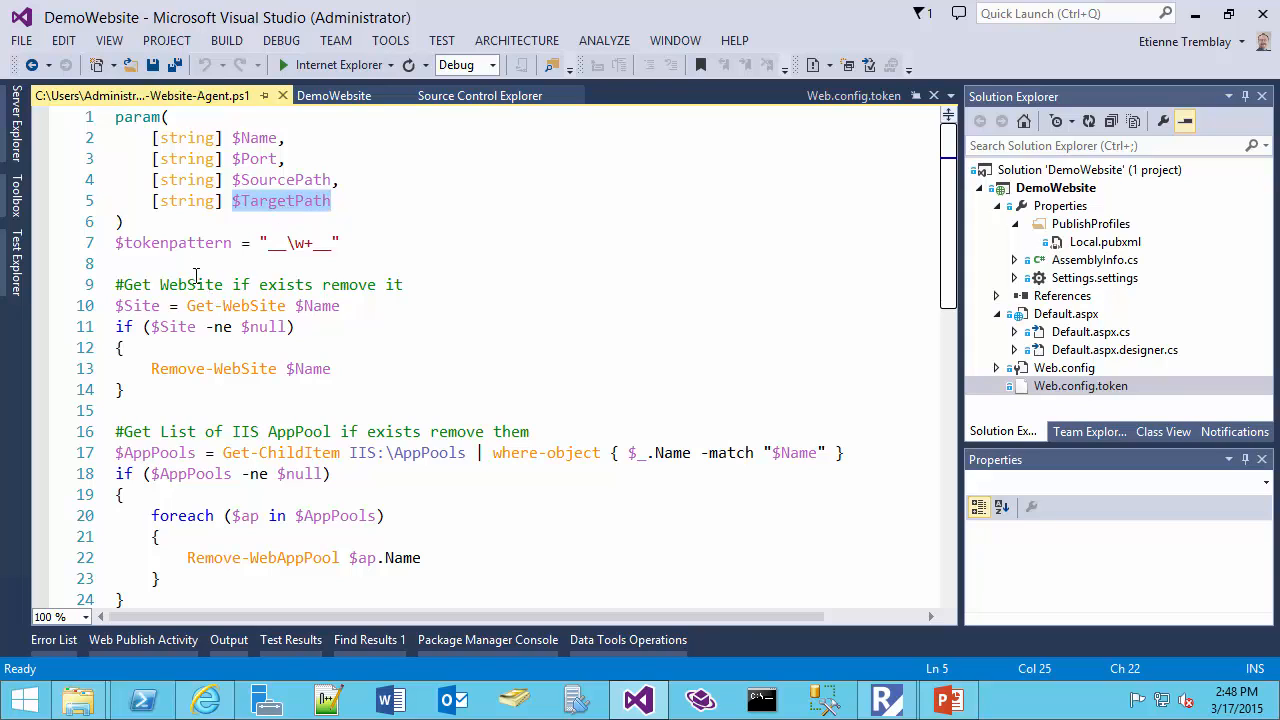
Examine the script blocks that remove an existing website and its IIS application pools
scroll(183, 305, "down", 2)
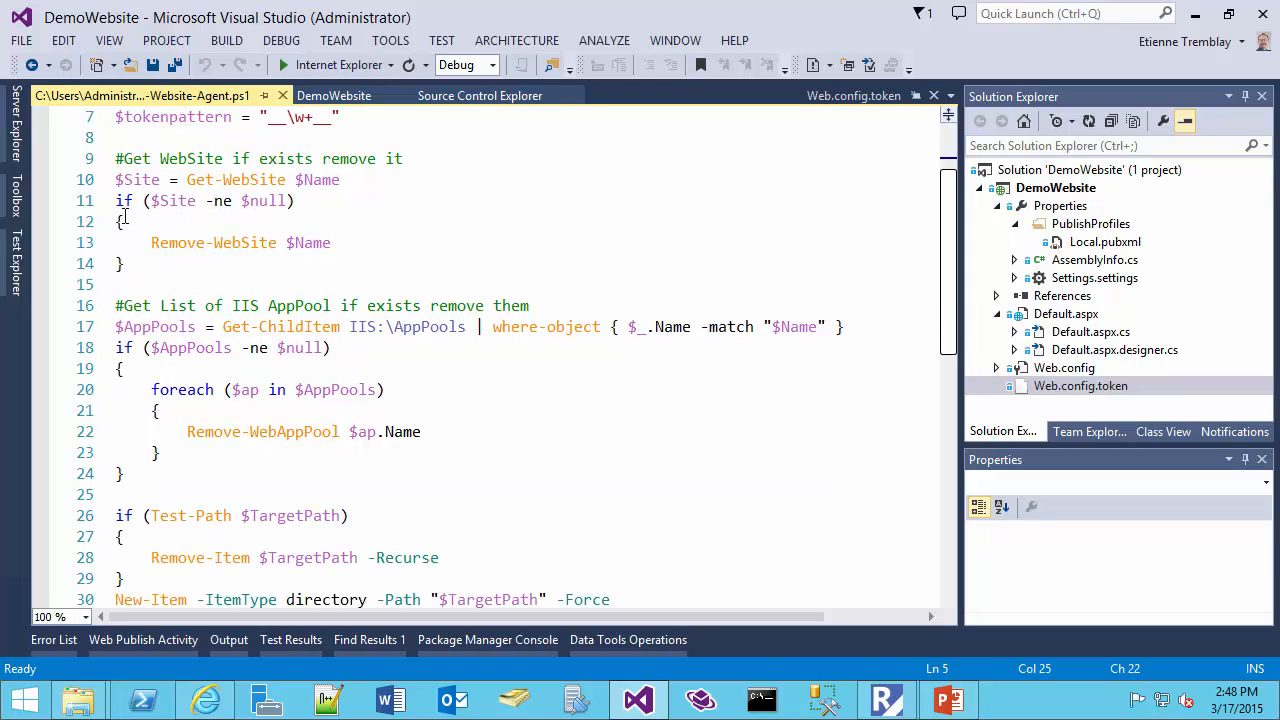
left_click_drag(76, 182, 68, 274)
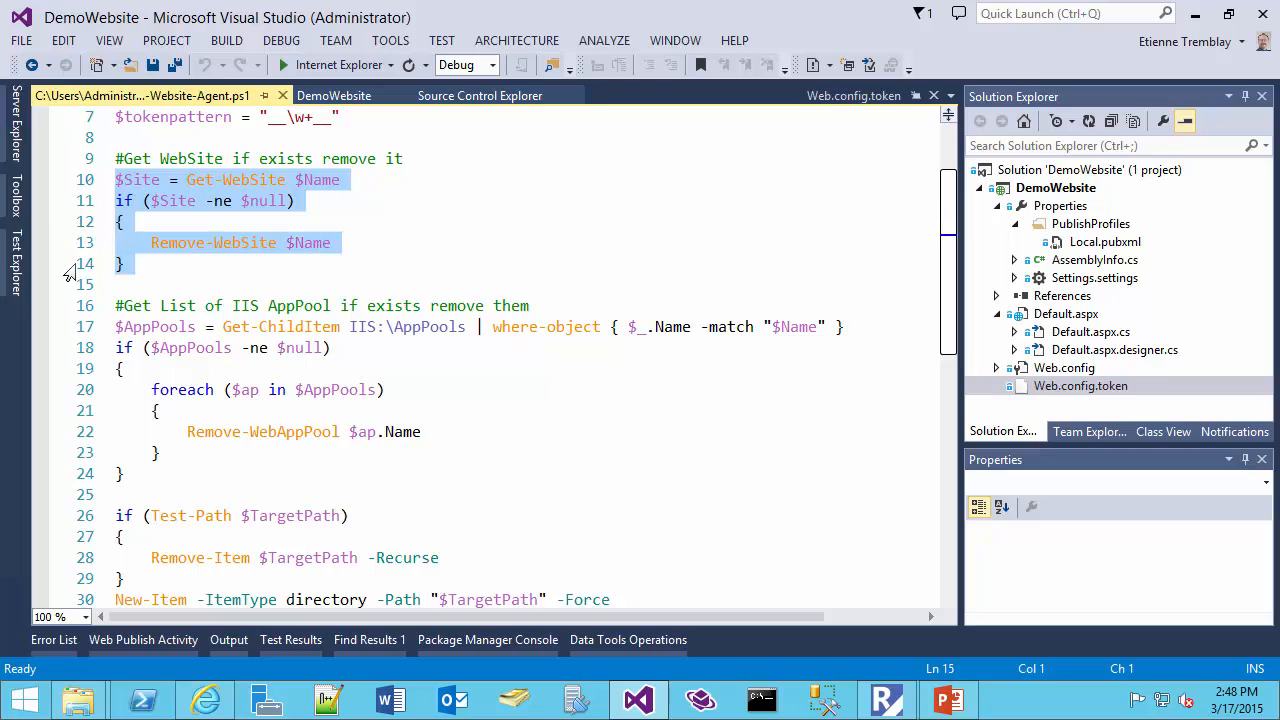
left_click(143, 267)
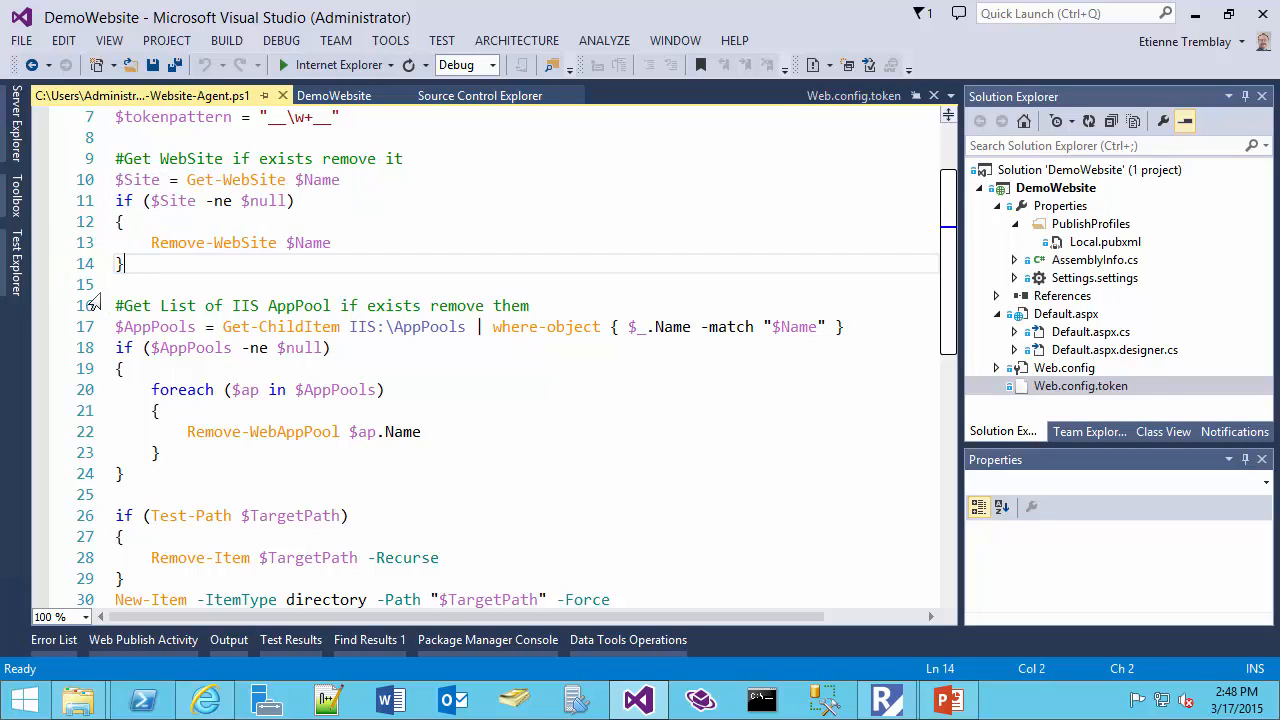
left_click_drag(88, 305, 88, 474)
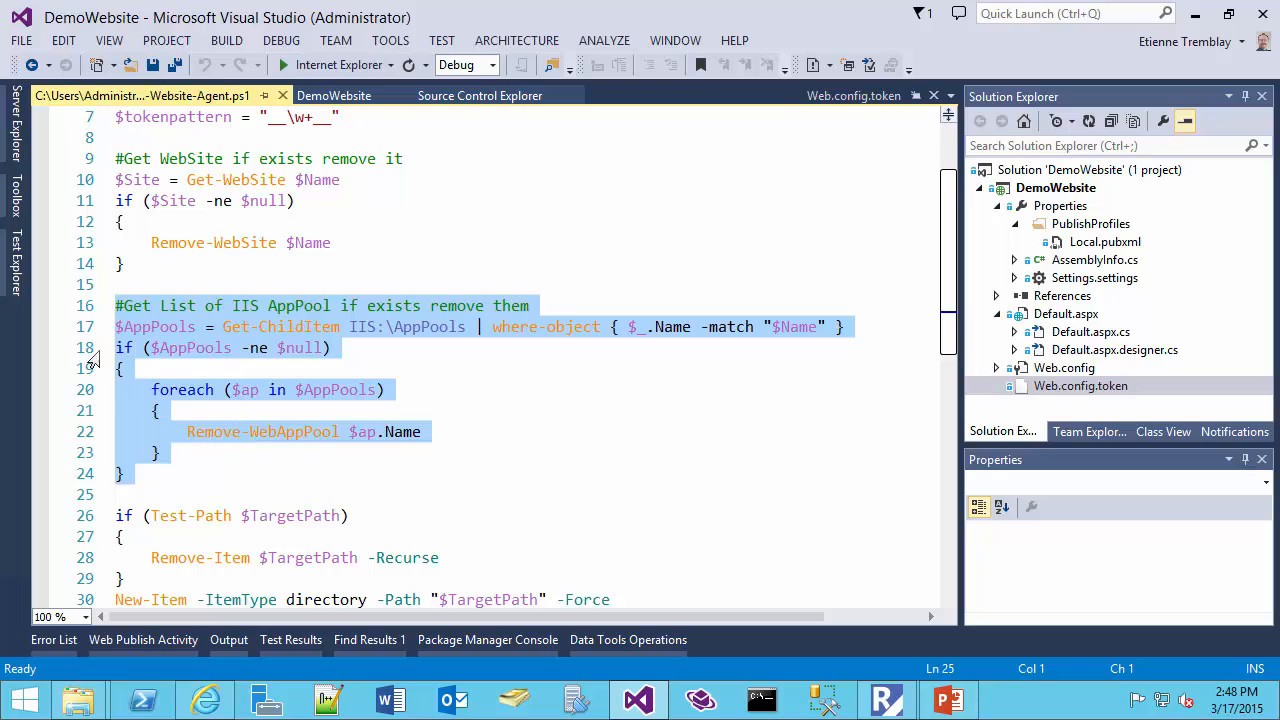
left_click(86, 310)
left_click_drag(88, 168, 90, 480)
left_click_drag(90, 165, 82, 264)
left_click_drag(72, 312, 54, 468)
Examine the script lines that delete an existing target folder and create the directory anew
scroll(64, 484, "down", 2)
scroll(64, 484, "down", 1)
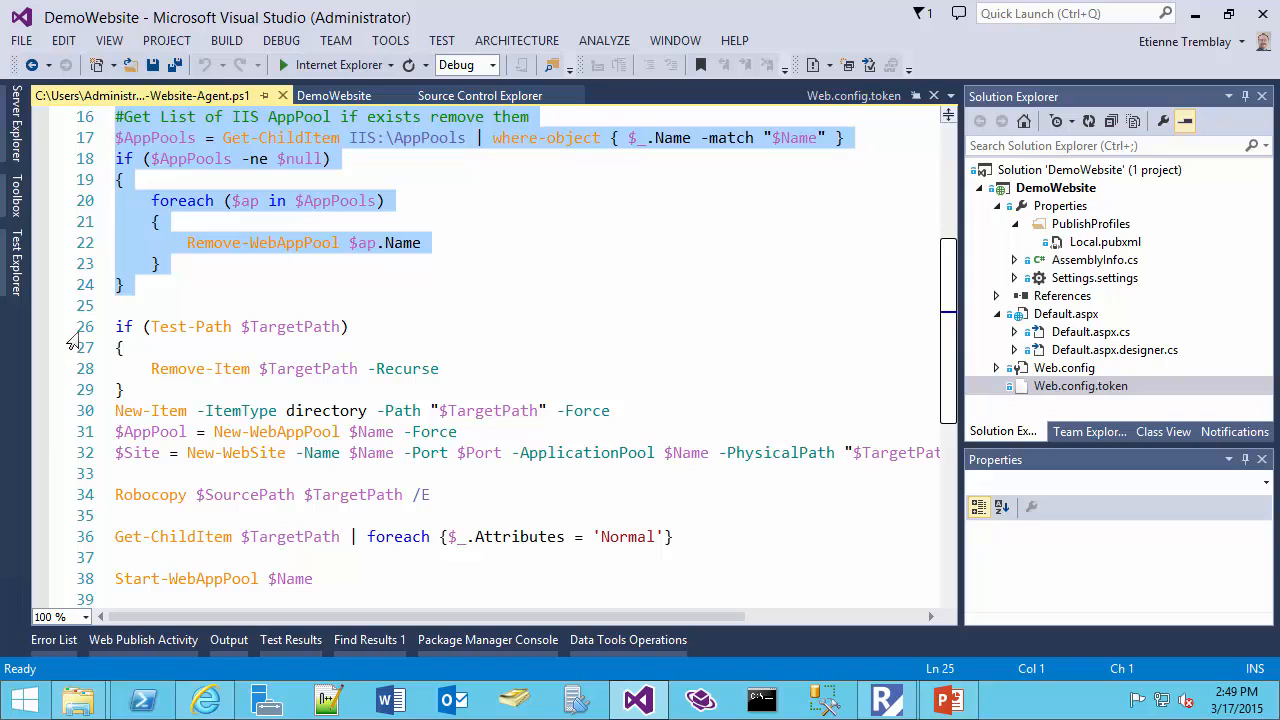
left_click_drag(72, 336, 76, 390)
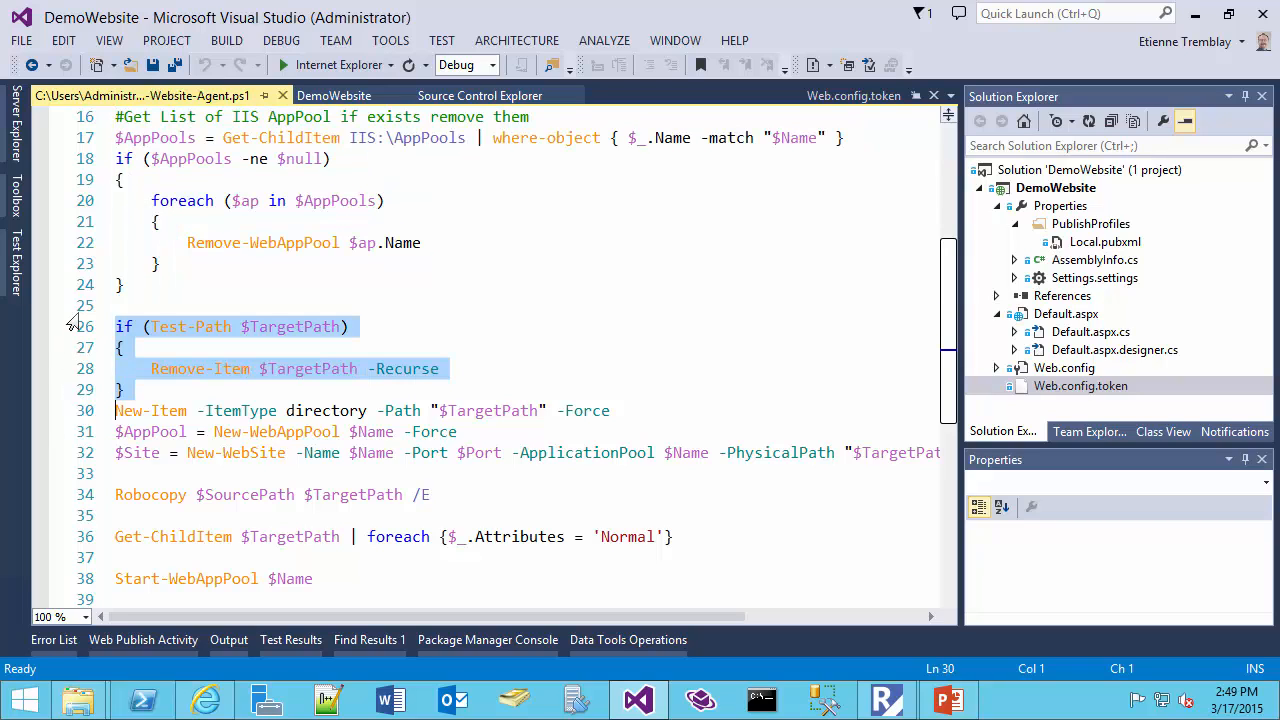
scroll(73, 323, "down", 2)
left_click(85, 288)
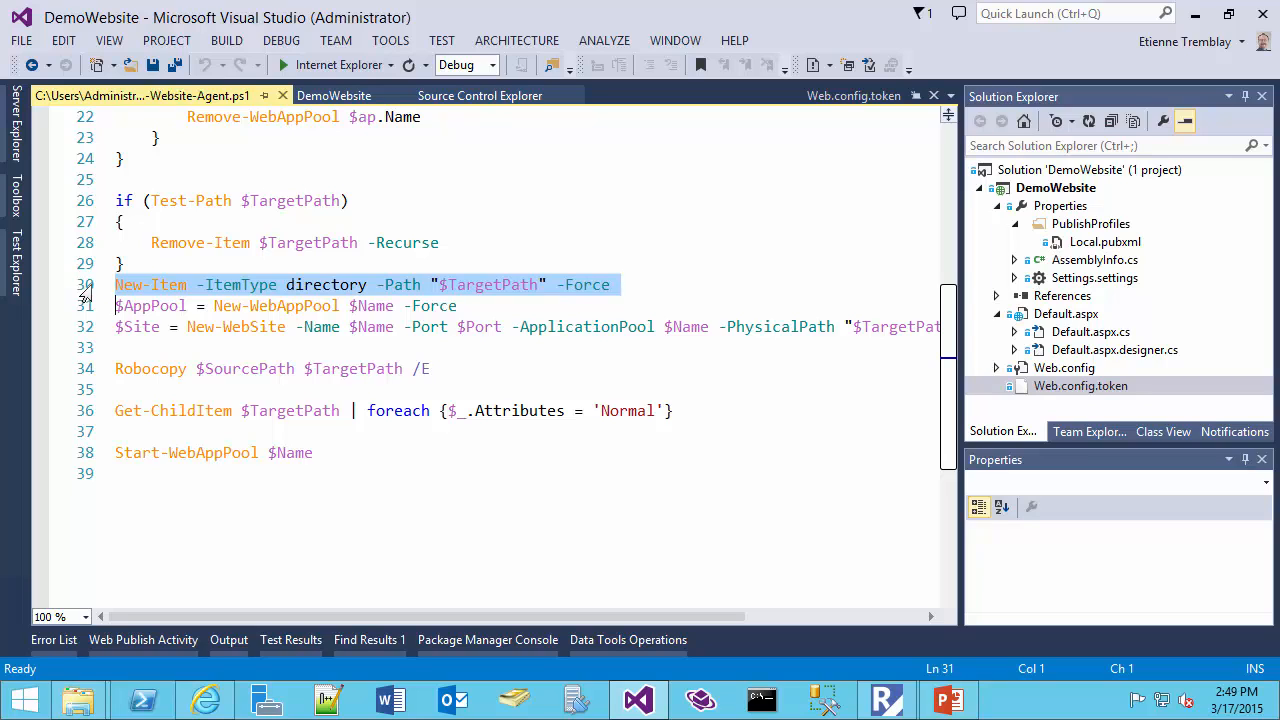
Examine the agent script's remaining lines, from the app pool and website creation through to Start-WebAppPool
left_click(86, 308)
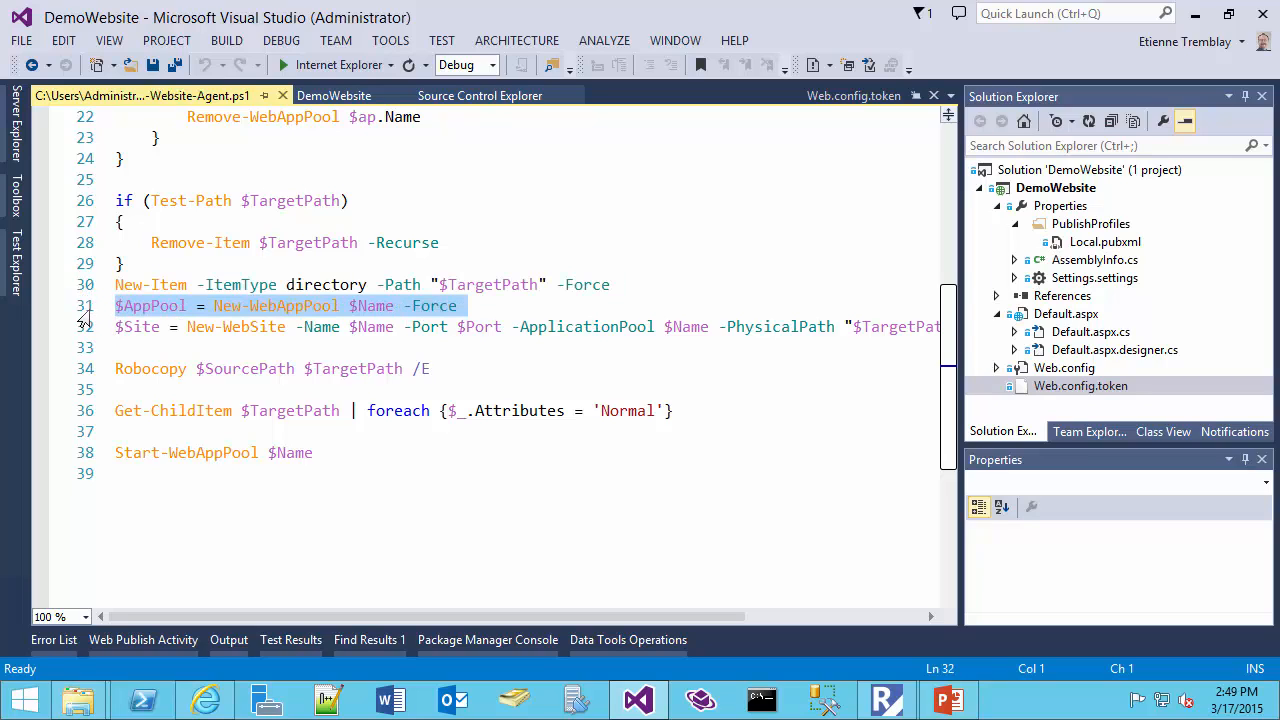
left_click(81, 332)
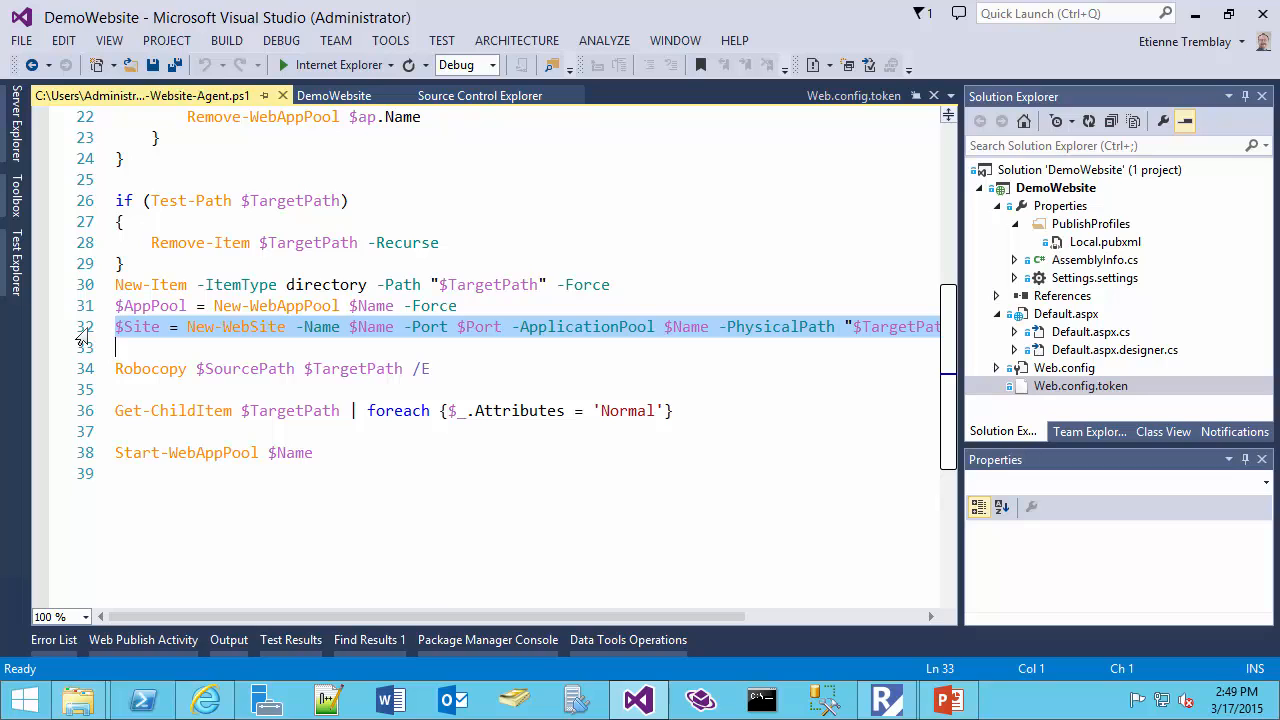
left_click(74, 372)
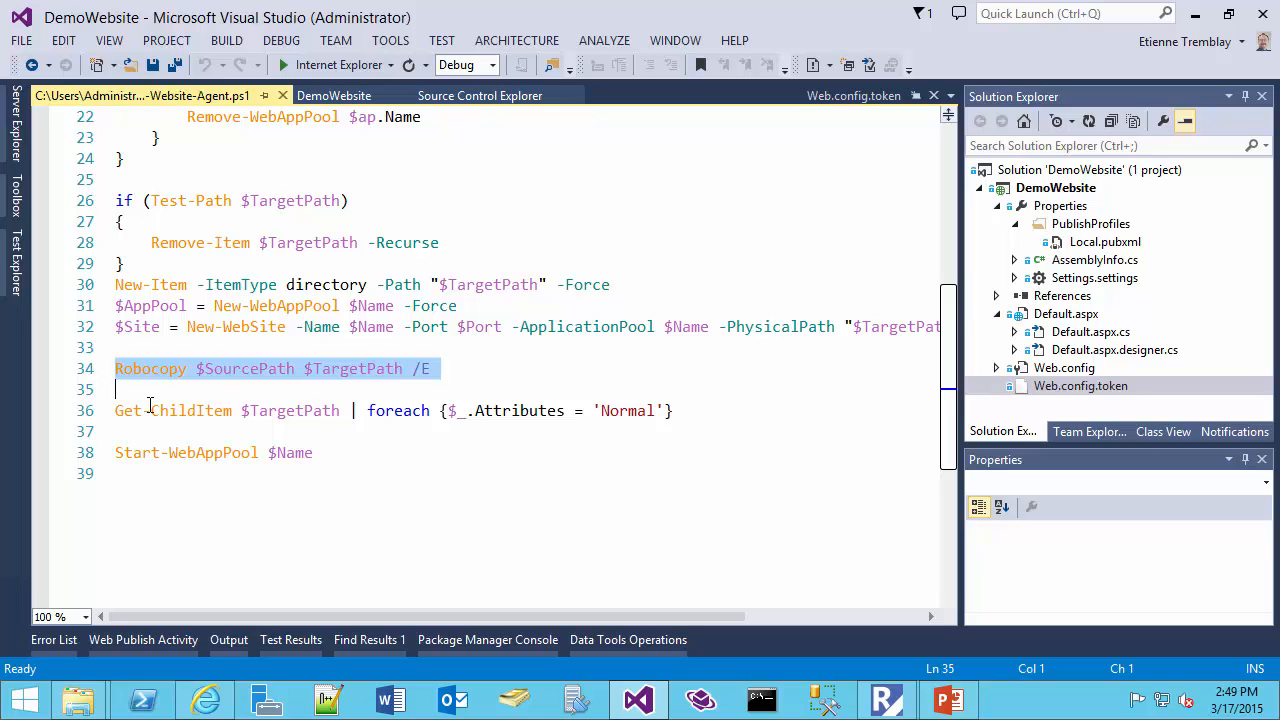
left_click(85, 414)
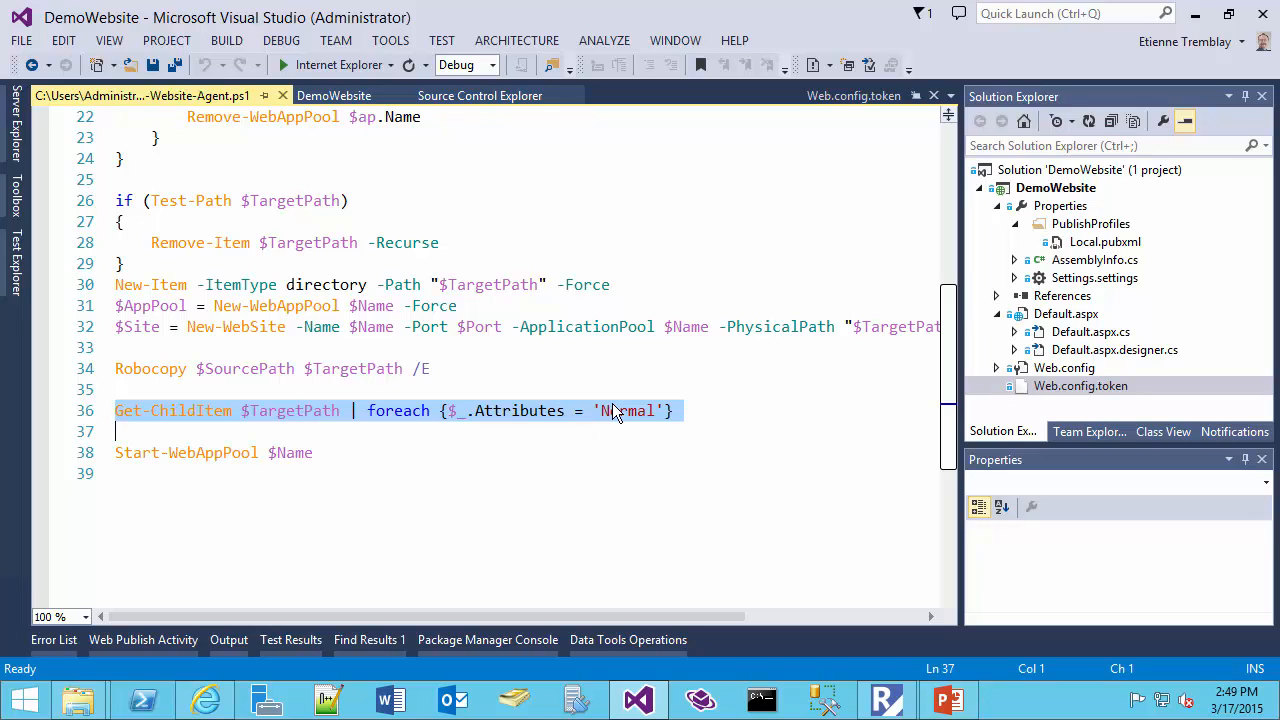
left_click(88, 455)
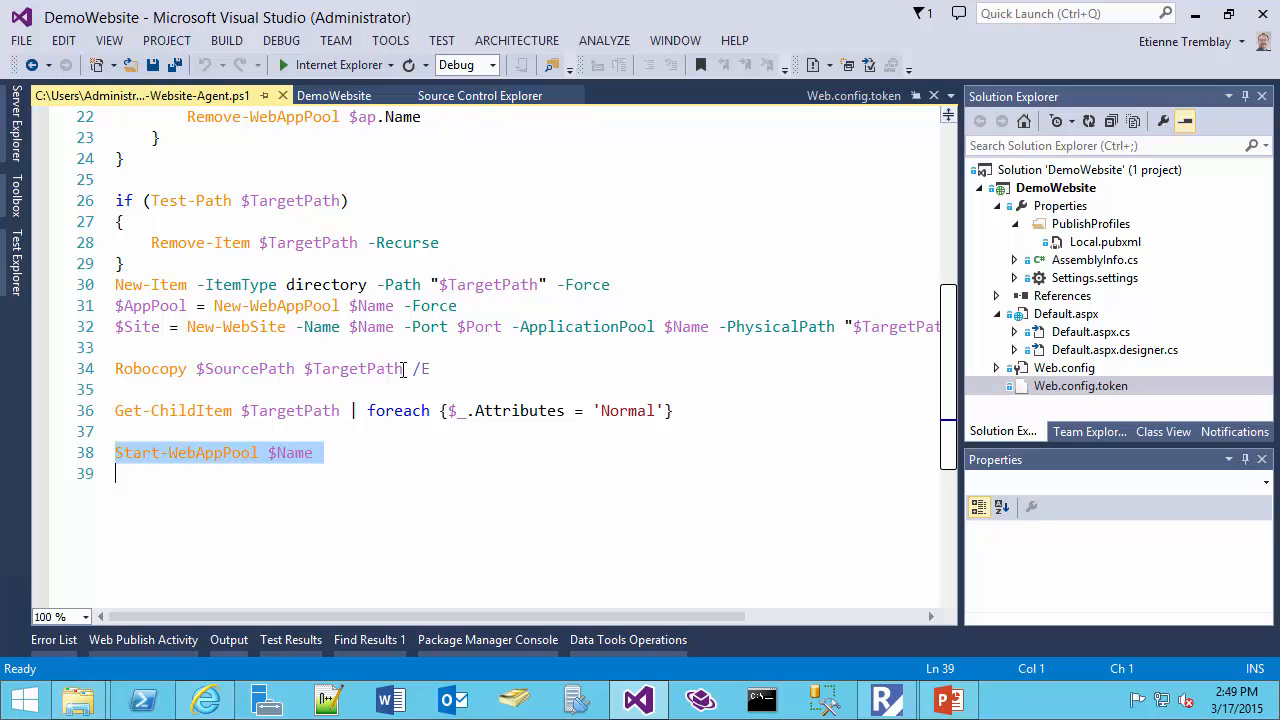
scroll(403, 369, "up", 3)
scroll(403, 369, "up", 4)
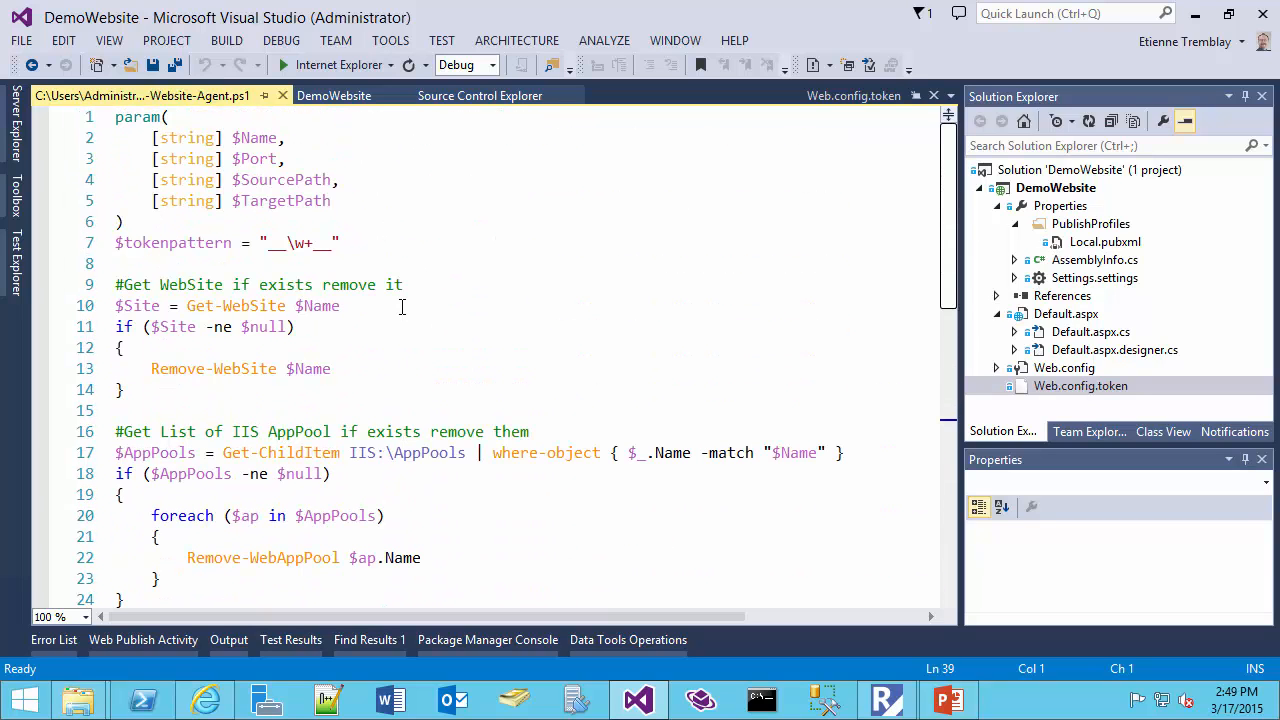
scroll(401, 307, "down", 7)
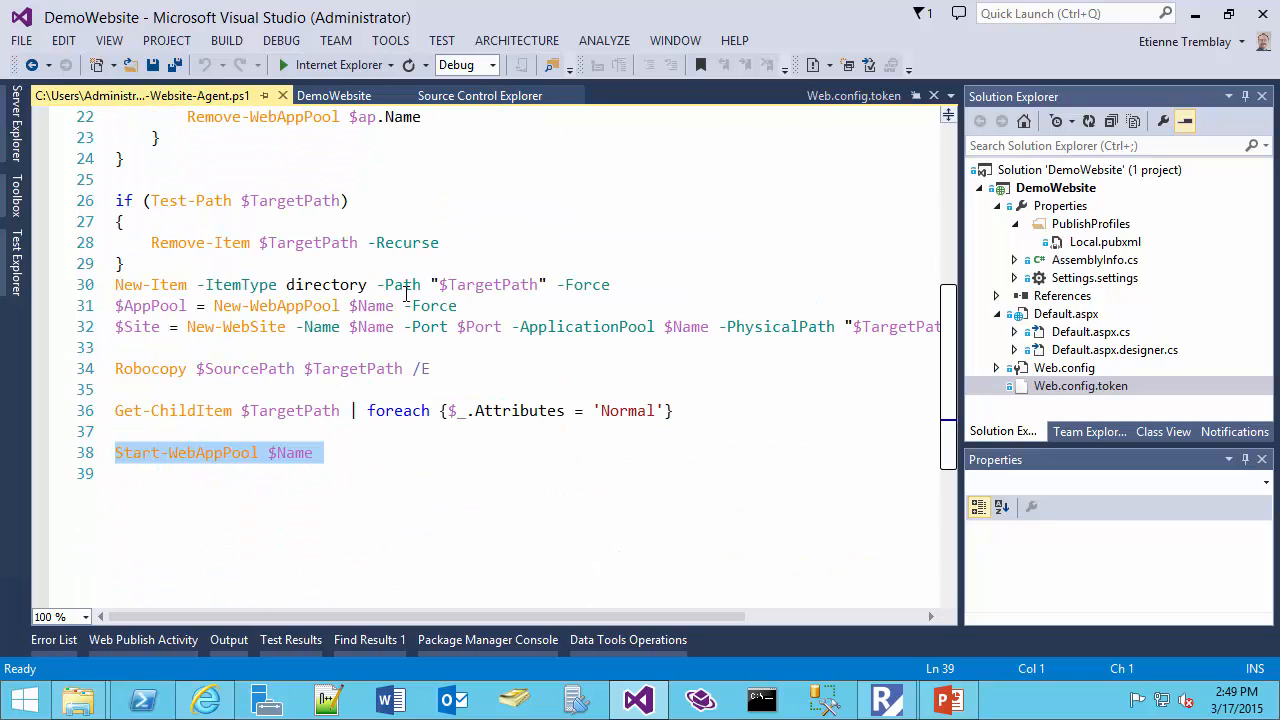
Open the Deploy-Website-vNext.ps1 script from the OpsScripts folder in source control
left_click(478, 96)
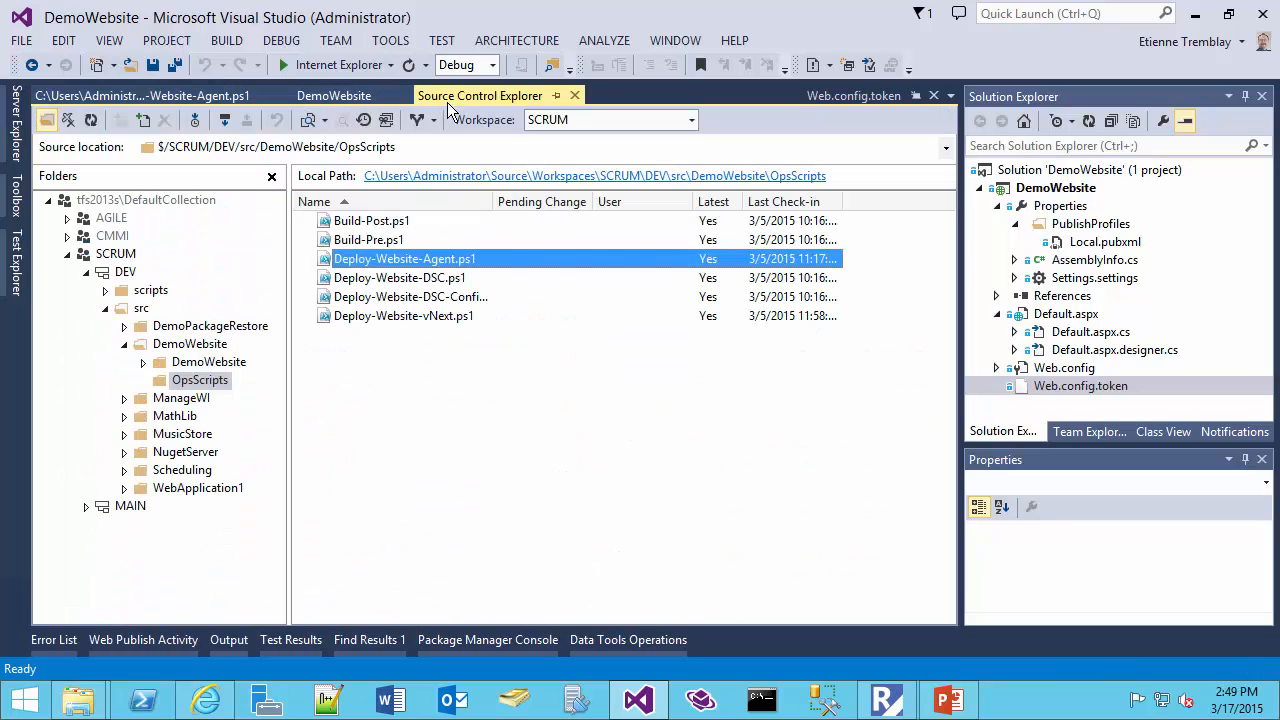
left_click(417, 316)
double_click(417, 316)
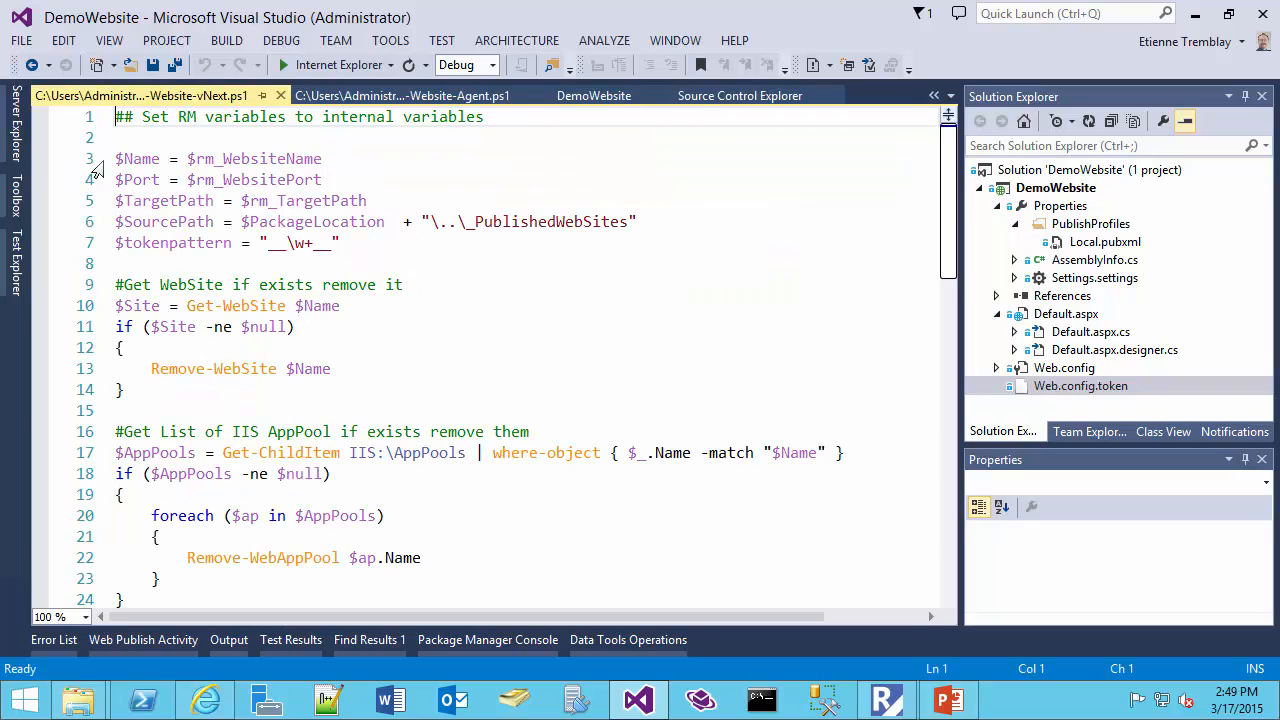
Review the vNext script's assignments of the rm_WebsiteName, rm_WebsitePort, rm_TargetPath and PackageLocation variables to internal variables
left_click(86, 118)
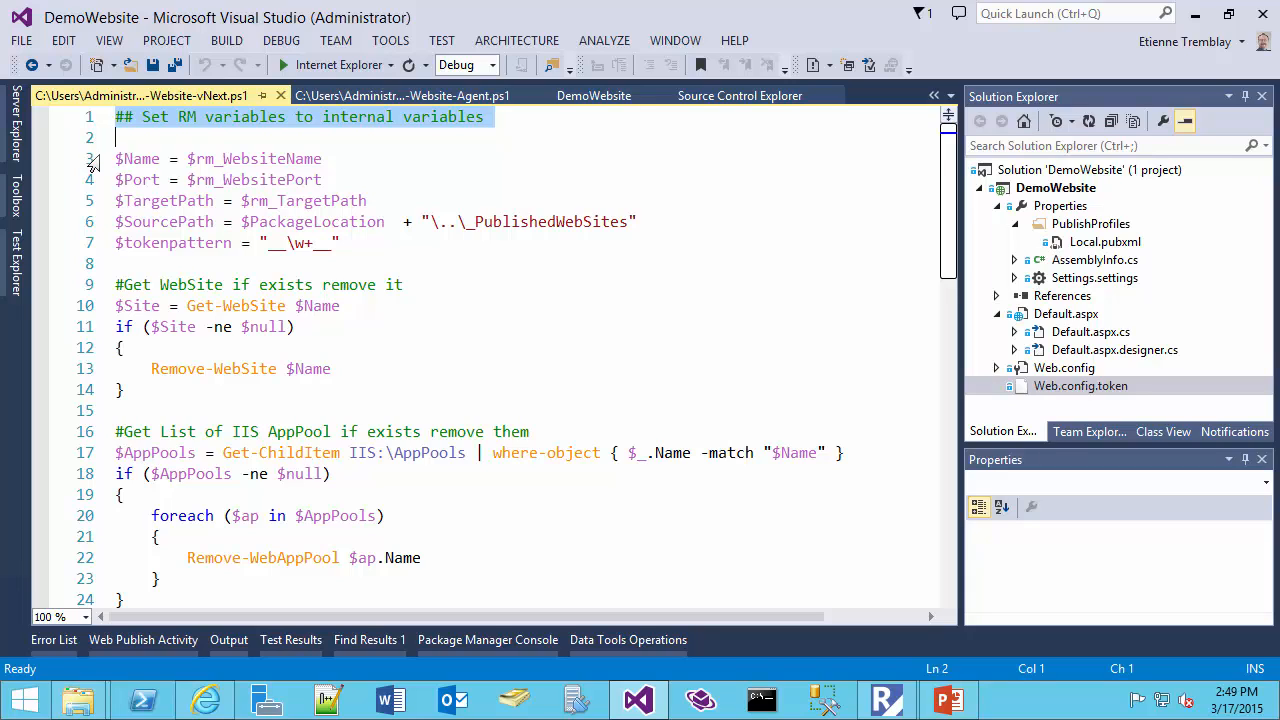
left_click(212, 158)
double_click(213, 159)
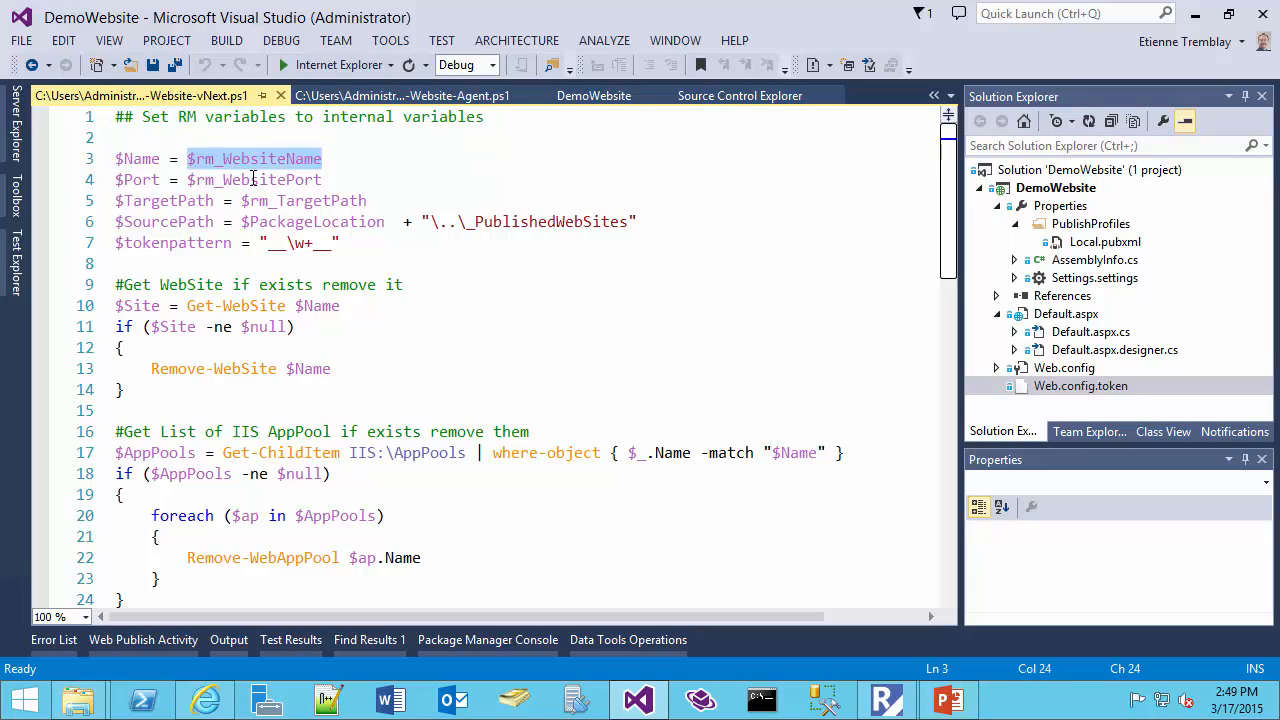
double_click(253, 179)
left_click(282, 198)
double_click(282, 200)
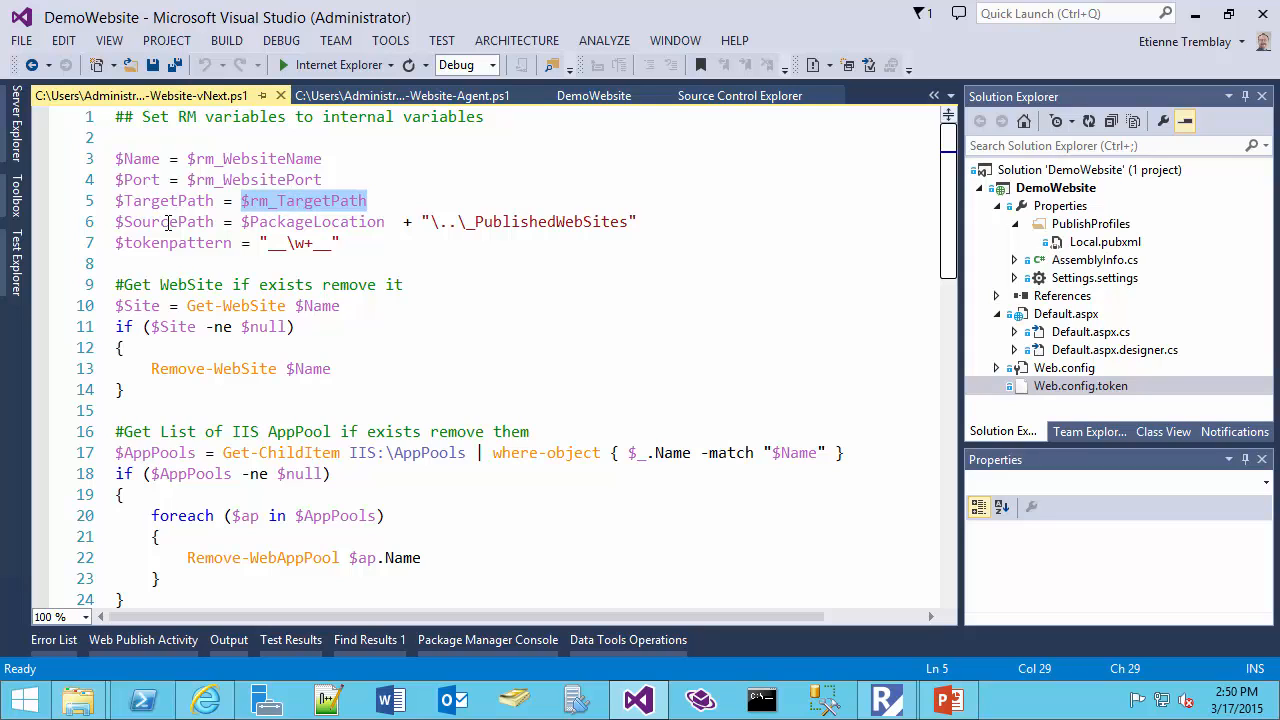
double_click(310, 222)
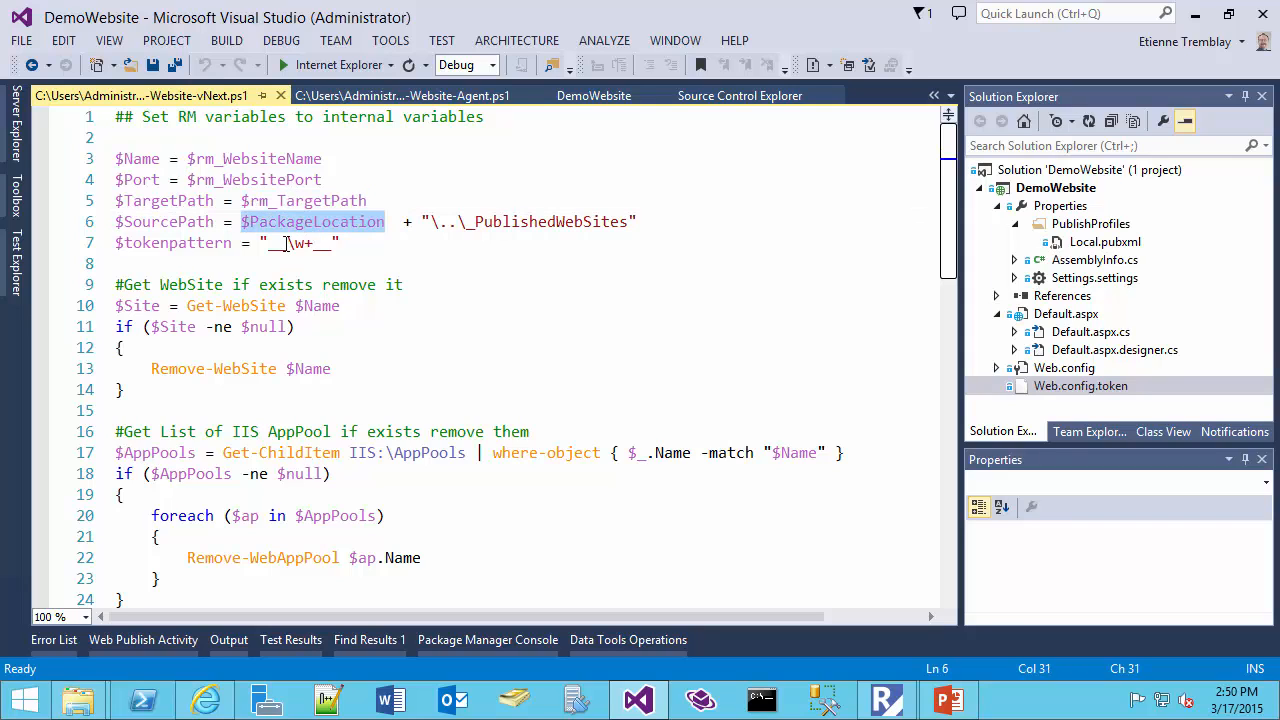
left_click_drag(241, 159, 290, 200)
left_click(215, 160)
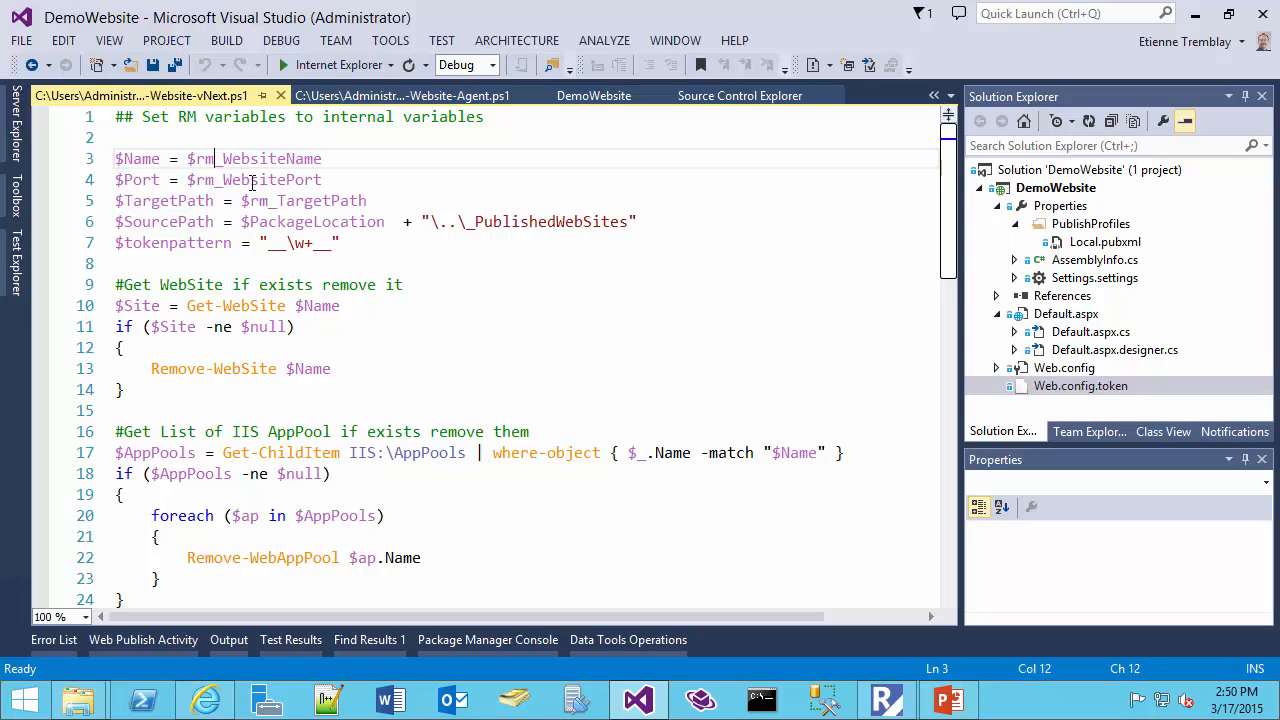
left_click(251, 180)
left_click(259, 201)
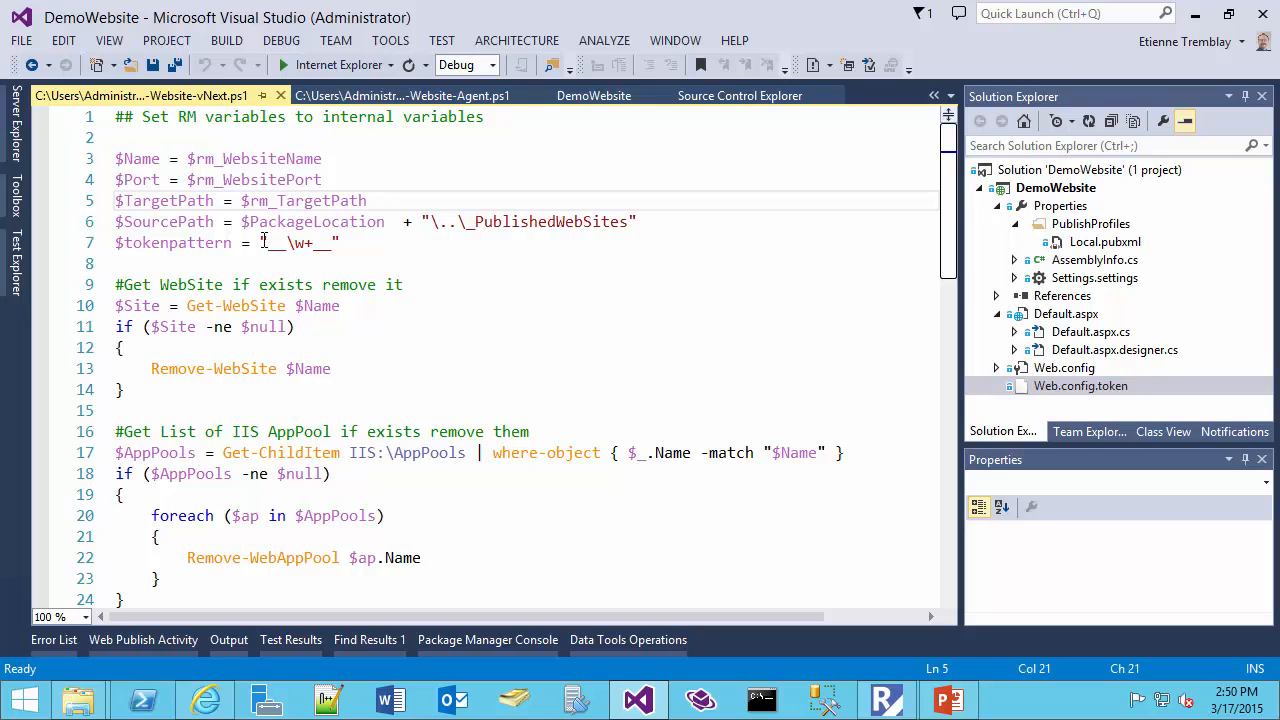
Examine how SourcePath combines the package location with the relative _PublishedWebSites path
double_click(166, 224)
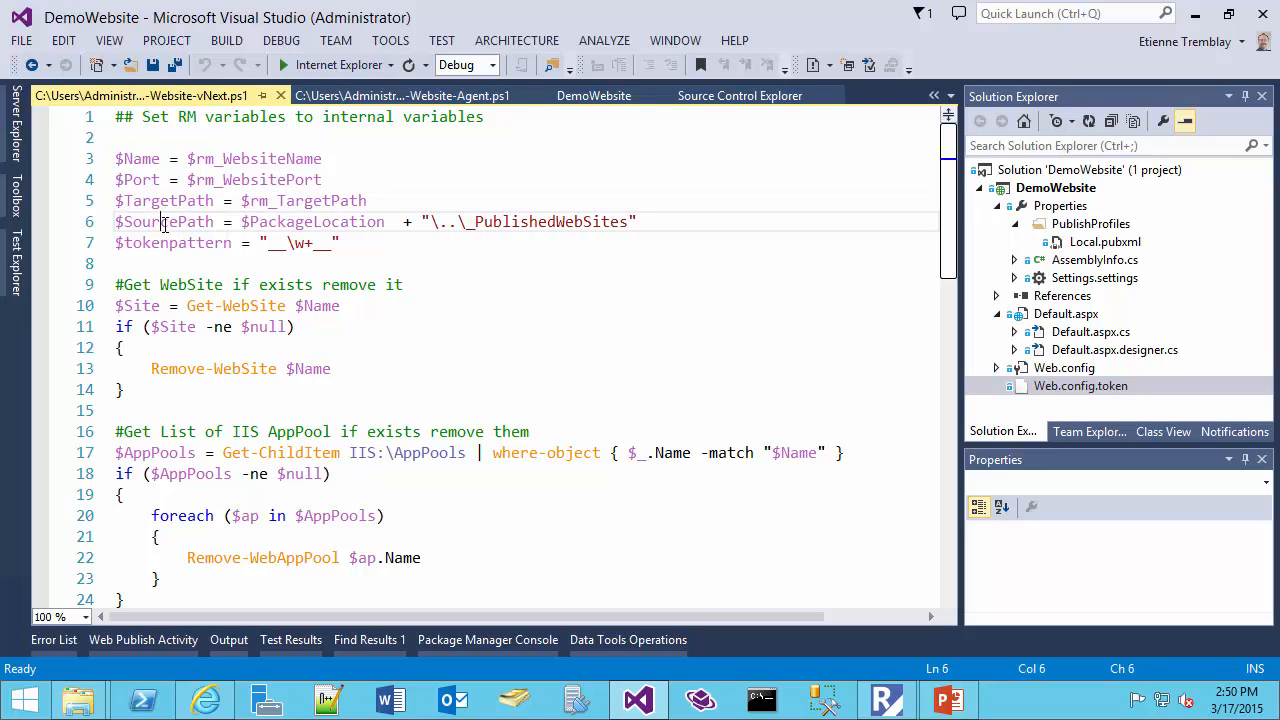
left_click_drag(430, 222, 462, 221)
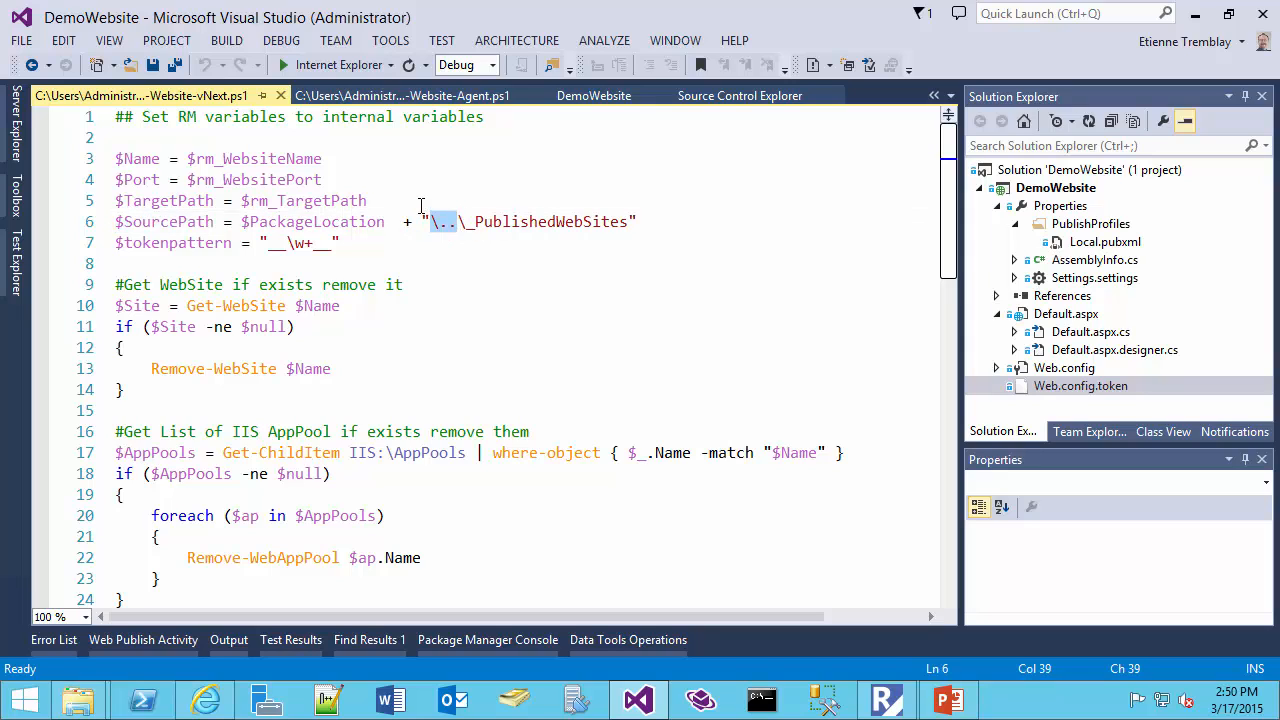
left_click_drag(475, 222, 627, 222)
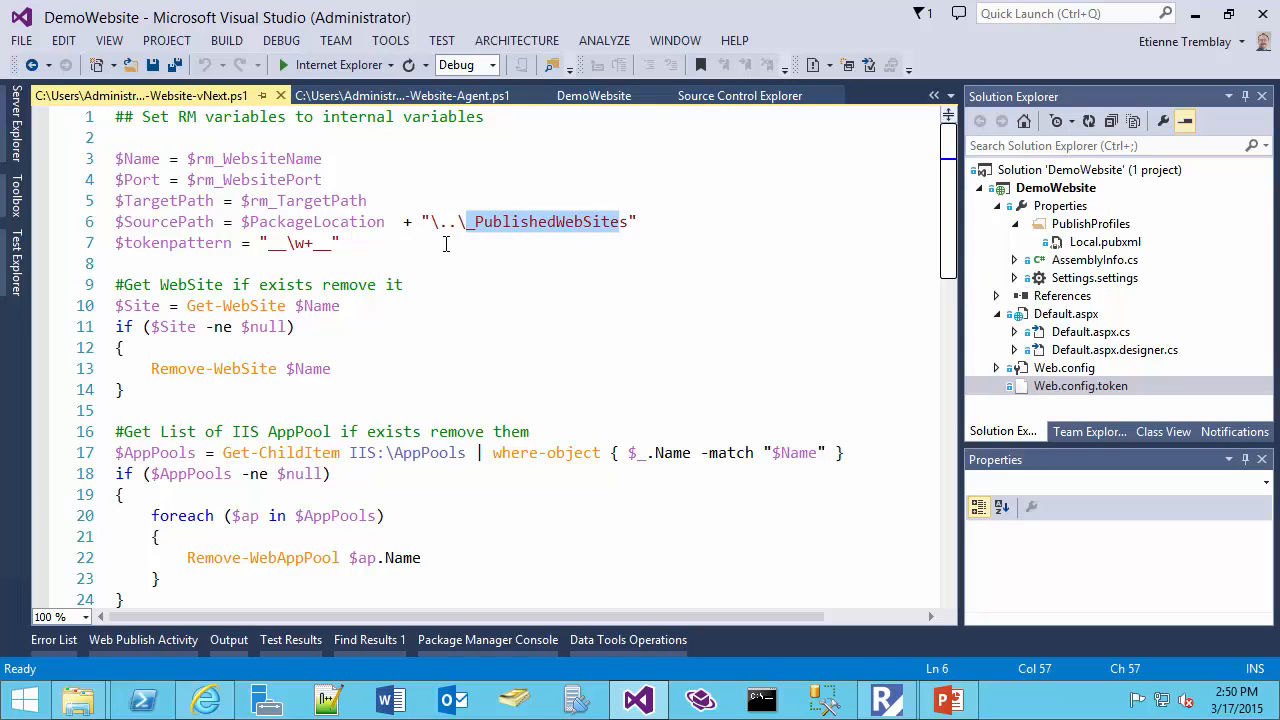
Examine the double-underscore regular expression assigned to the tokenpattern variable
scroll(122, 274, "down", 1)
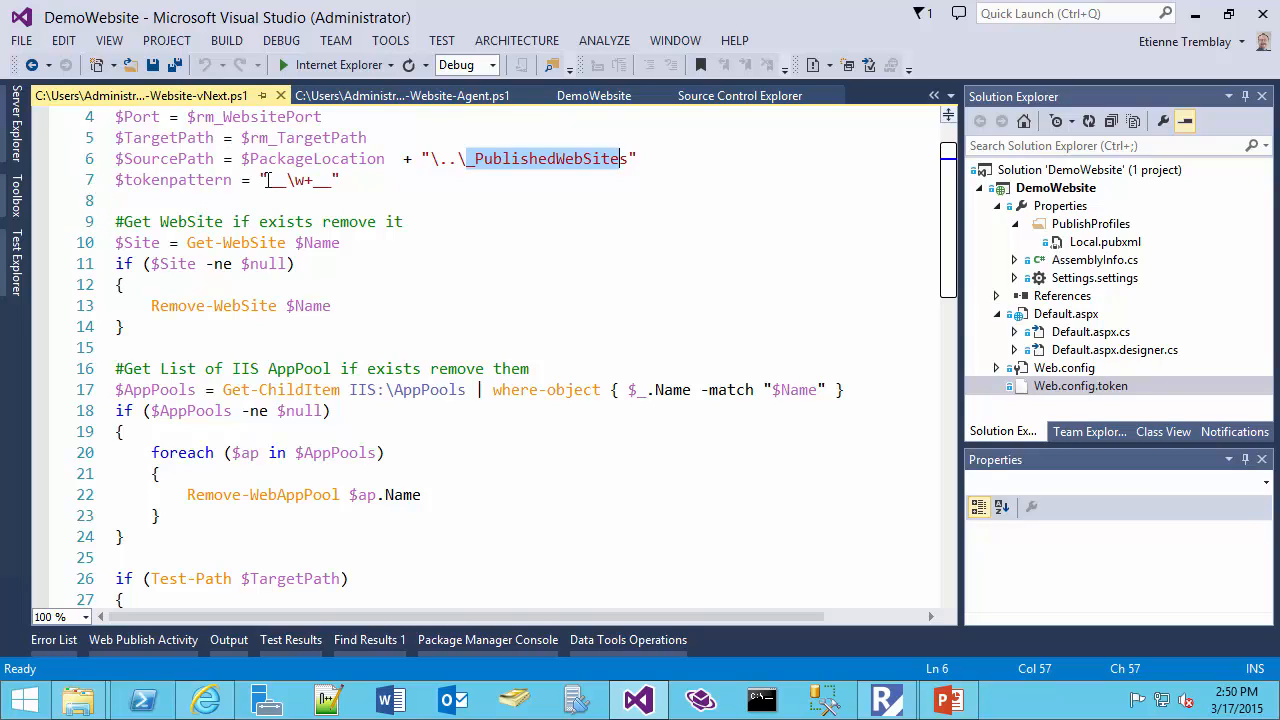
left_click_drag(268, 180, 343, 182)
left_click(303, 177)
Review the vNext script blocks that remove an existing website and its IIS application pools
scroll(118, 334, "down", 1)
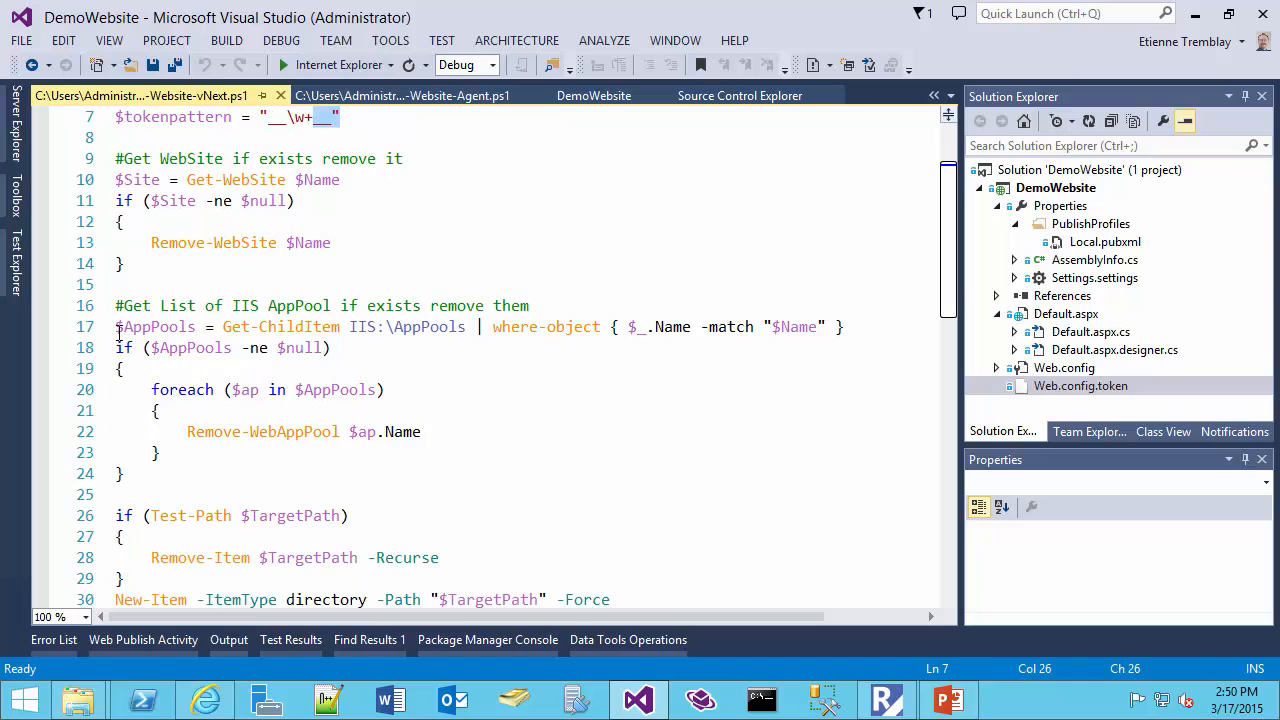
left_click(84, 182)
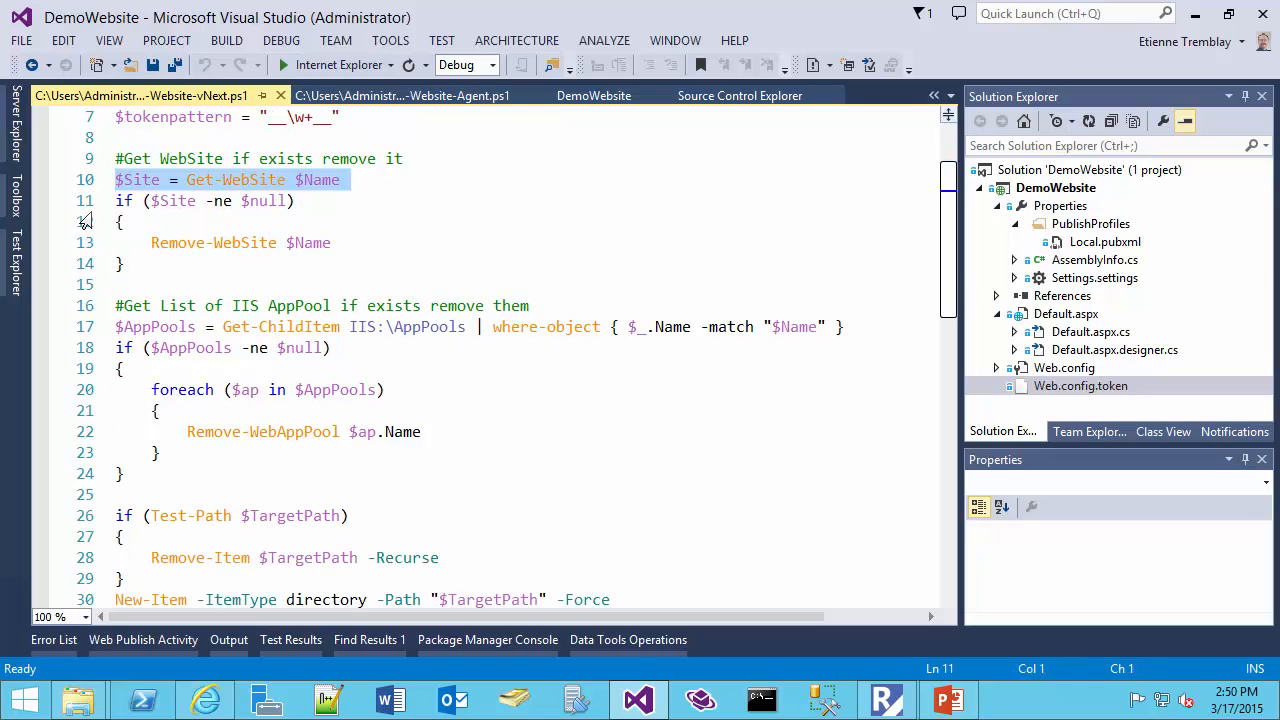
left_click_drag(84, 221, 86, 480)
Review the vNext script lines that recreate the target folder and create the application pool and website
scroll(70, 440, "down", 4)
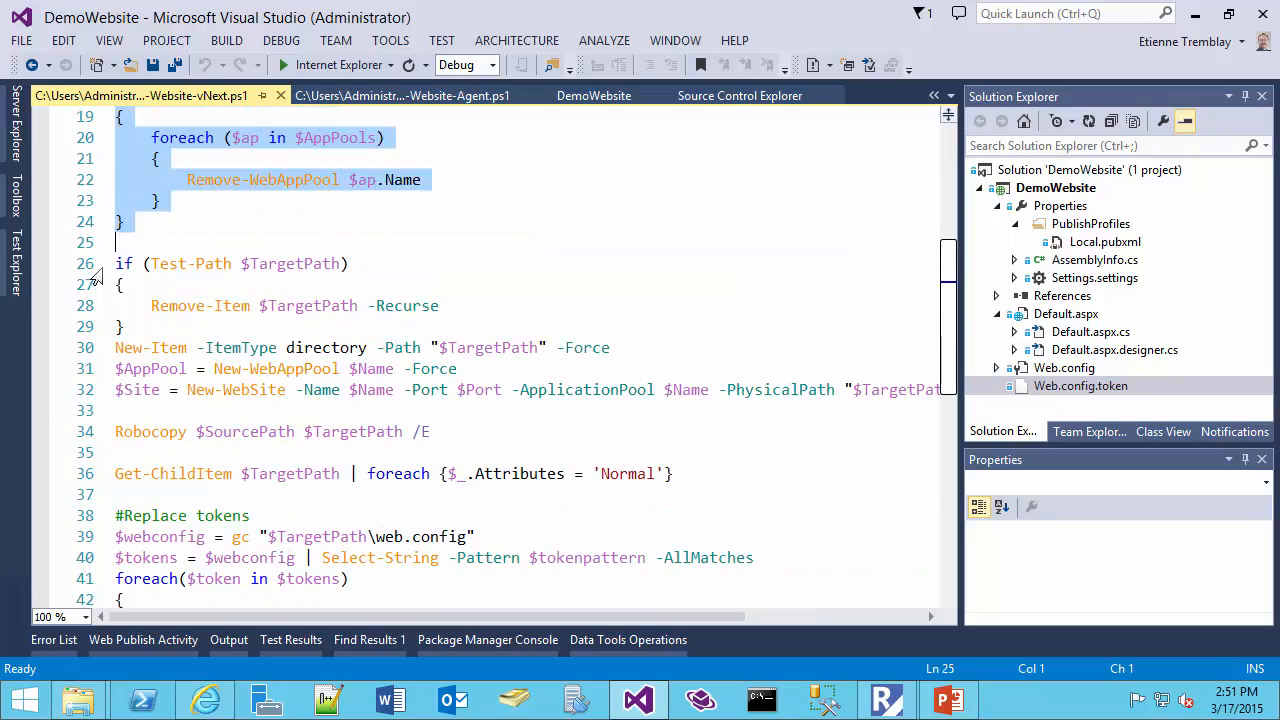
left_click_drag(96, 268, 92, 326)
left_click(95, 348)
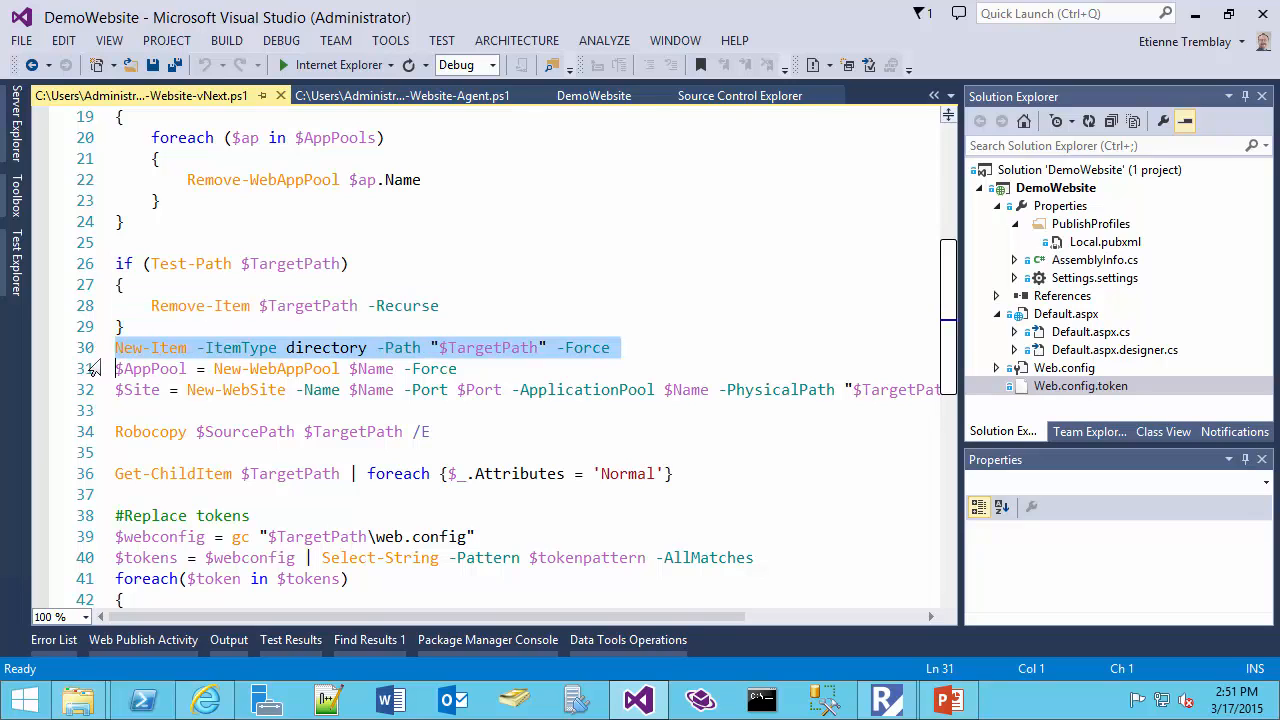
left_click(98, 378)
left_click(98, 400)
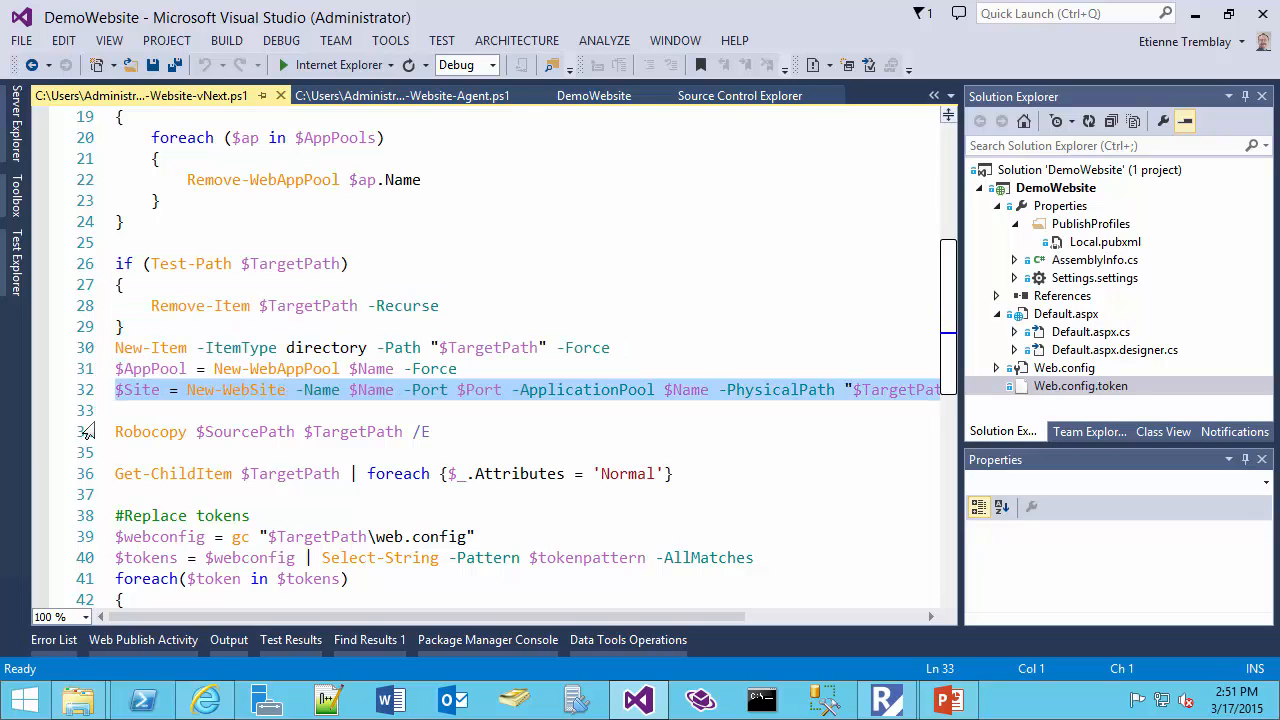
Review the vNext script's Robocopy line and the line that sets the copied files' attributes to Normal
left_click(88, 431)
scroll(80, 425, "down", 3)
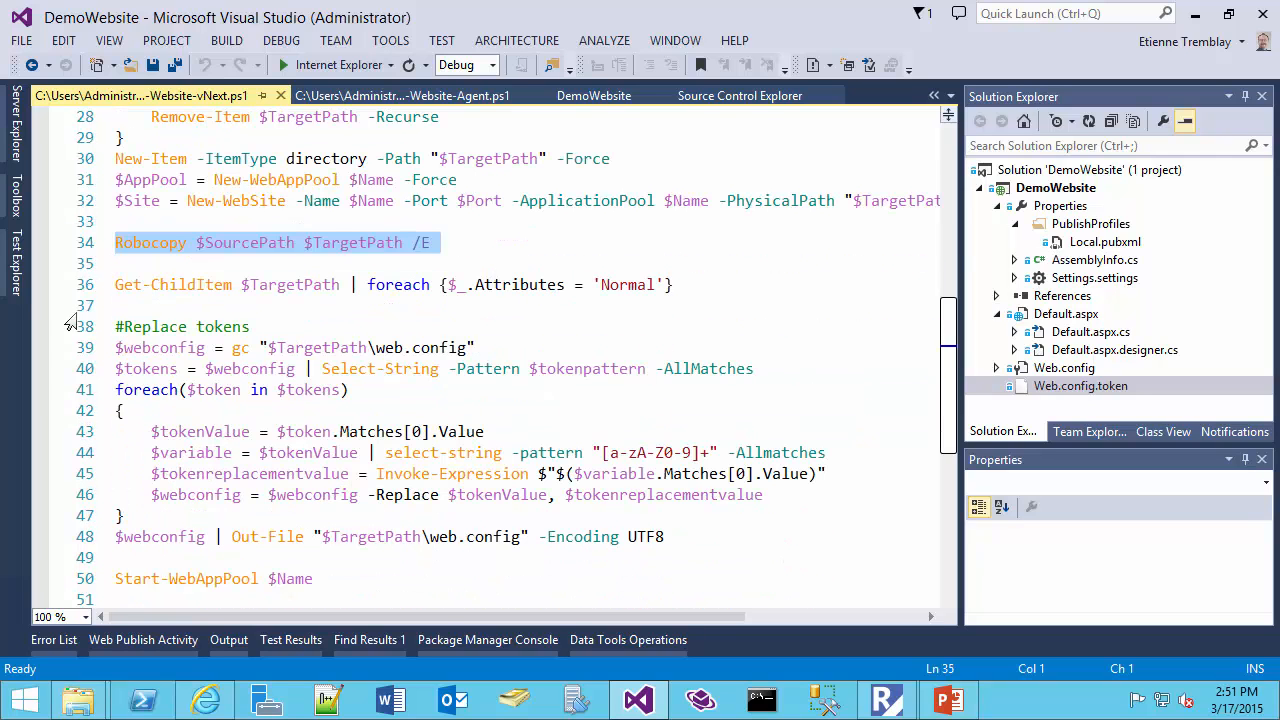
left_click(85, 287)
Examine the block that replaces tokens in web.config and writes the file back, plus the closing Start-WebAppPool line
scroll(85, 287, "down", 2)
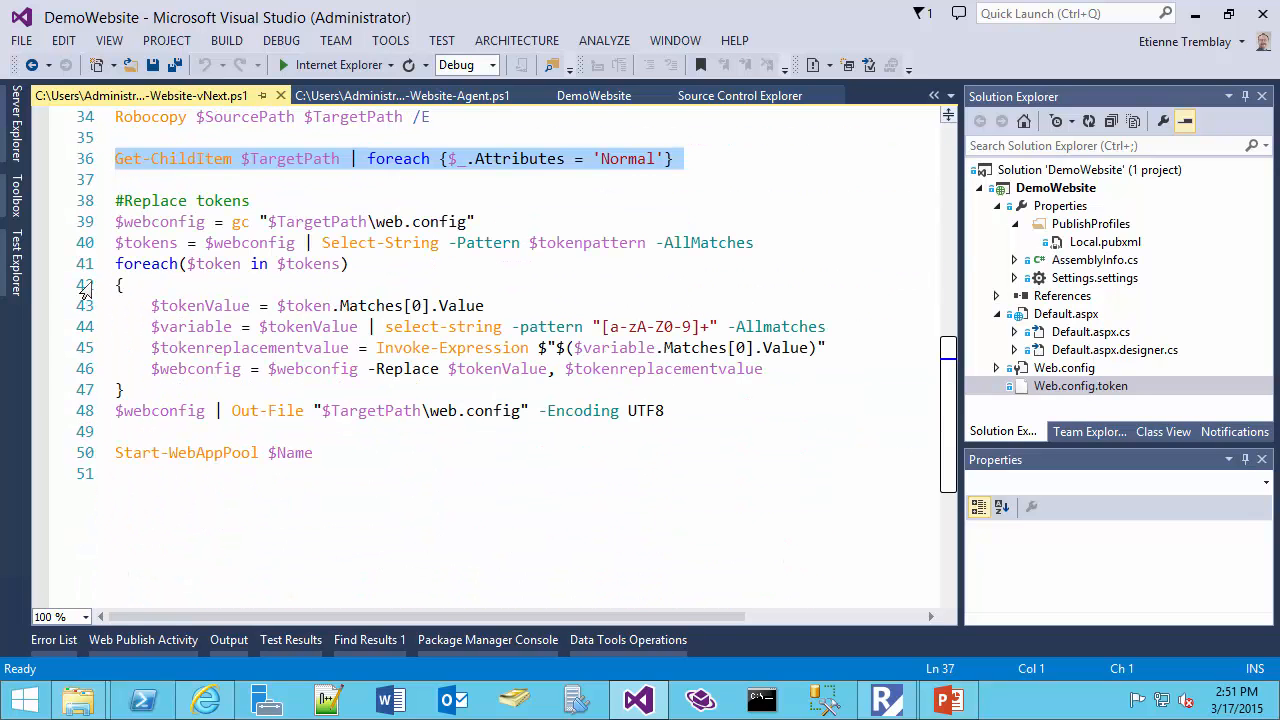
left_click(86, 222)
left_click_drag(88, 242, 81, 410)
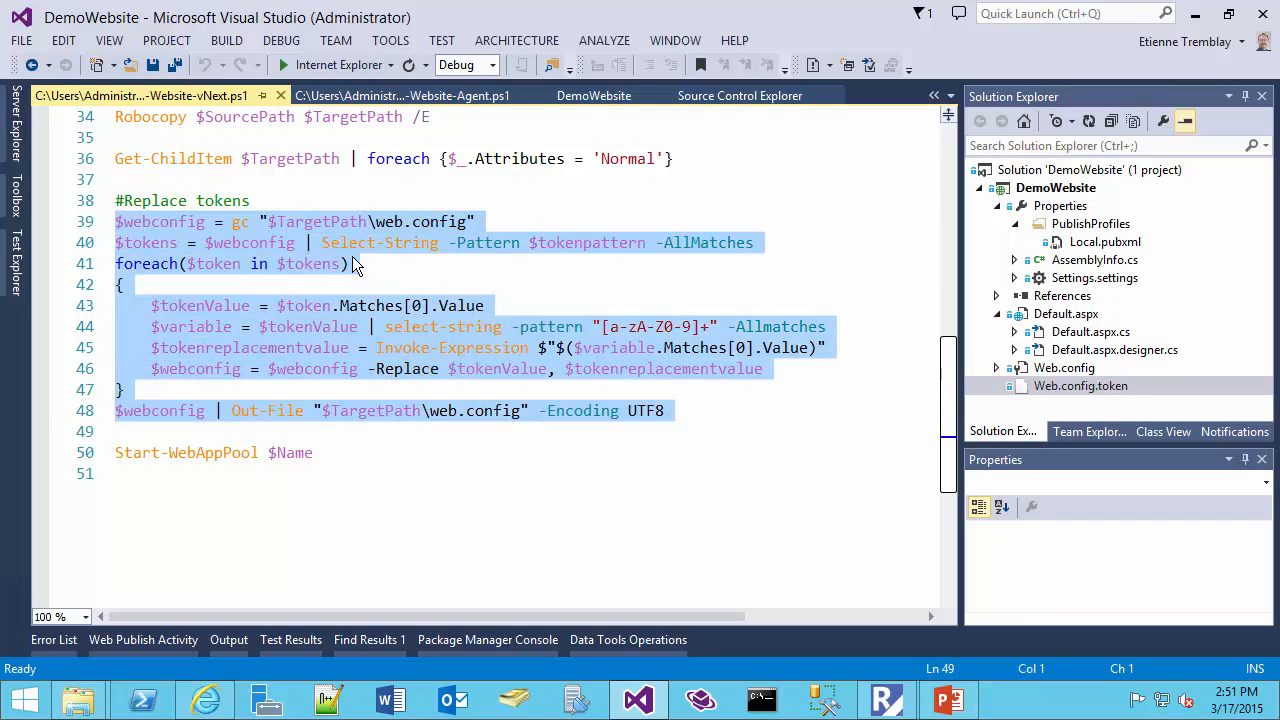
left_click(199, 306)
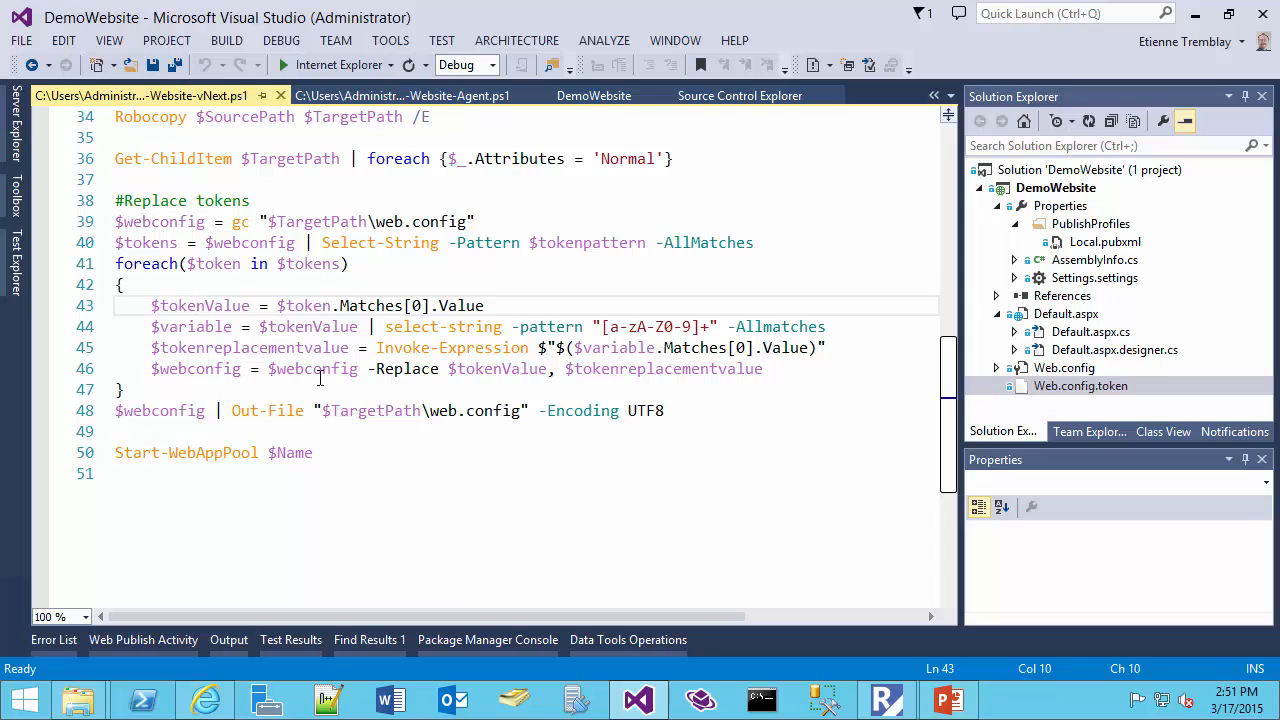
left_click(70, 419)
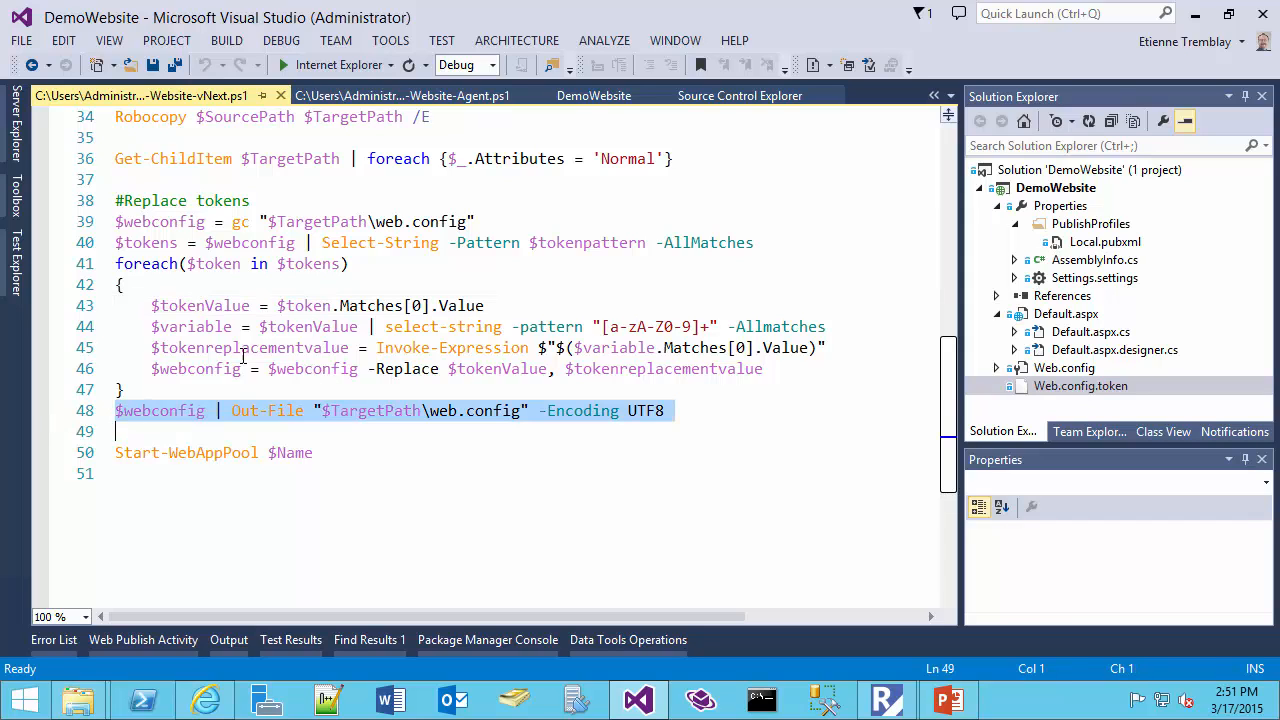
left_click(85, 458)
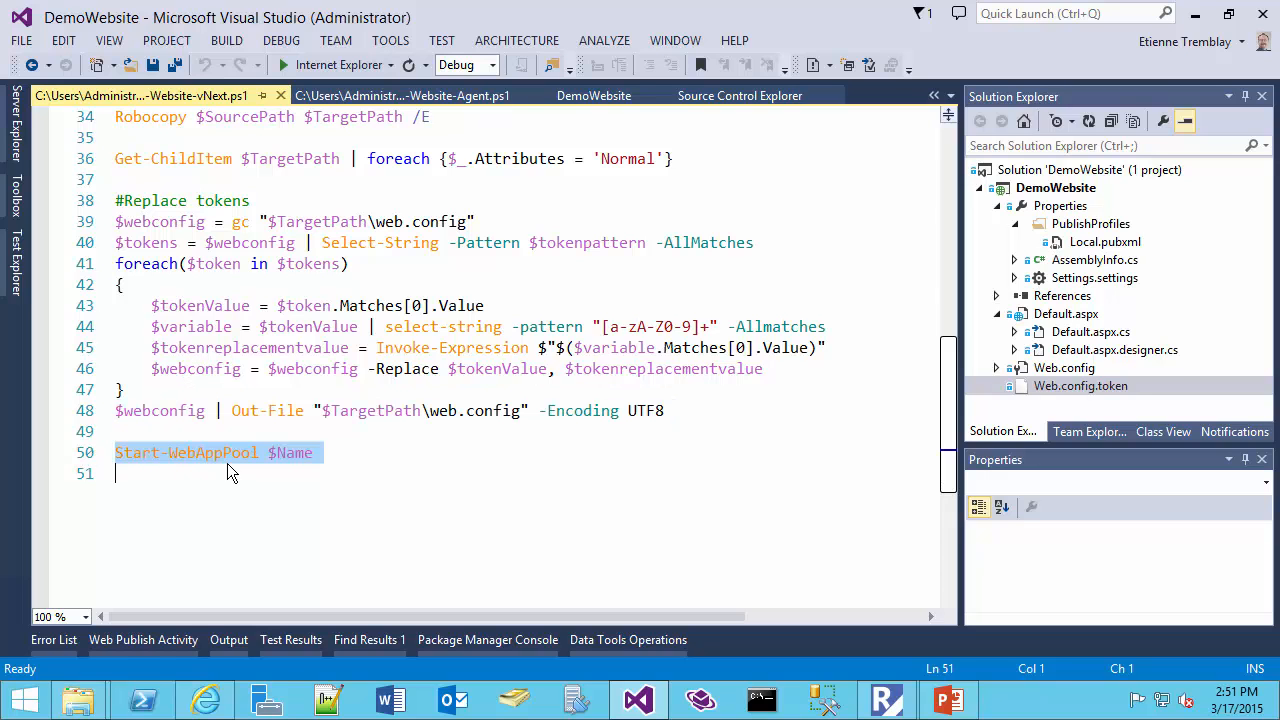
Return to the start of the vNext script and highlight the variable assignments on lines 3 to 7
scroll(497, 480, "up", 1)
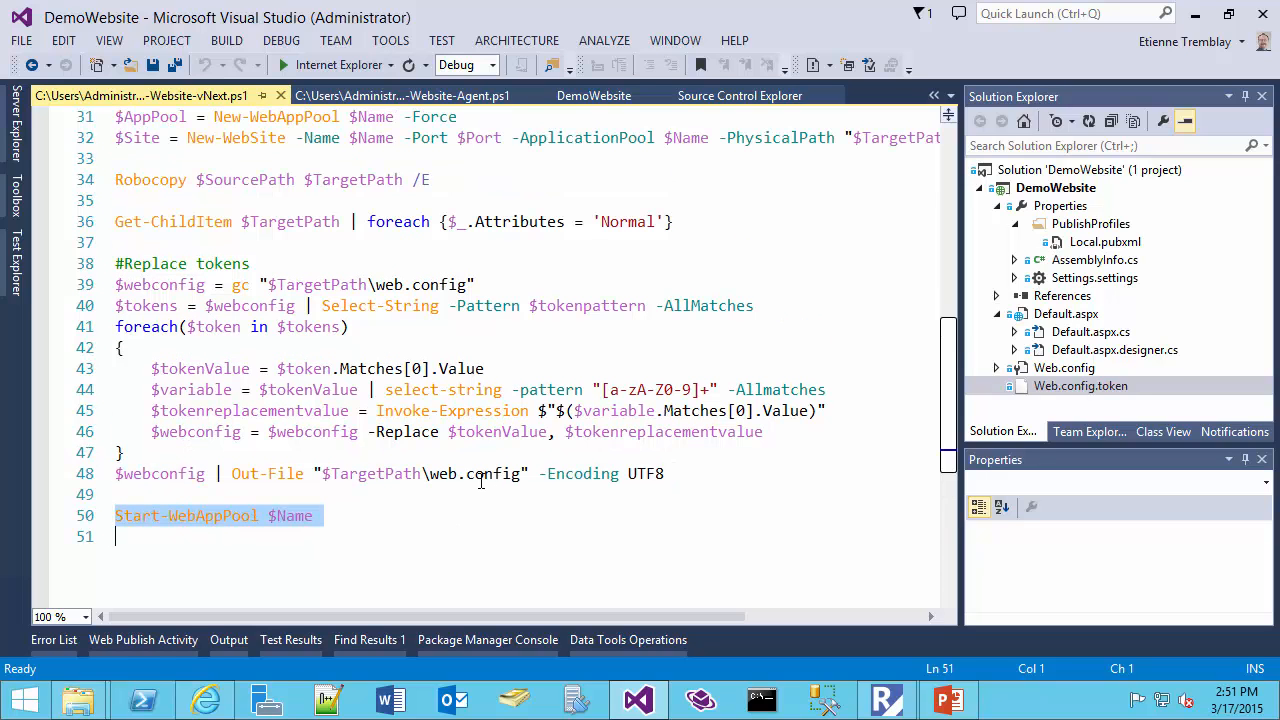
scroll(481, 481, "up", 3)
scroll(481, 481, "up", 5)
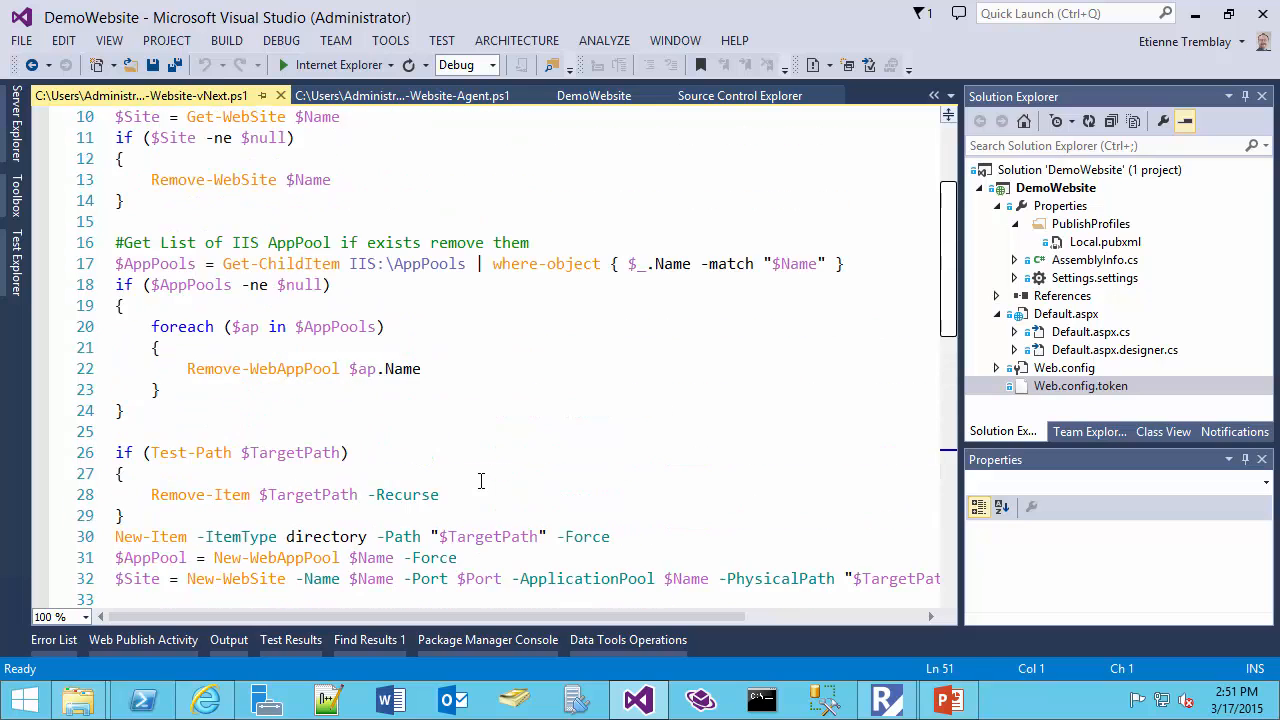
scroll(481, 481, "up", 2)
left_click_drag(77, 160, 67, 248)
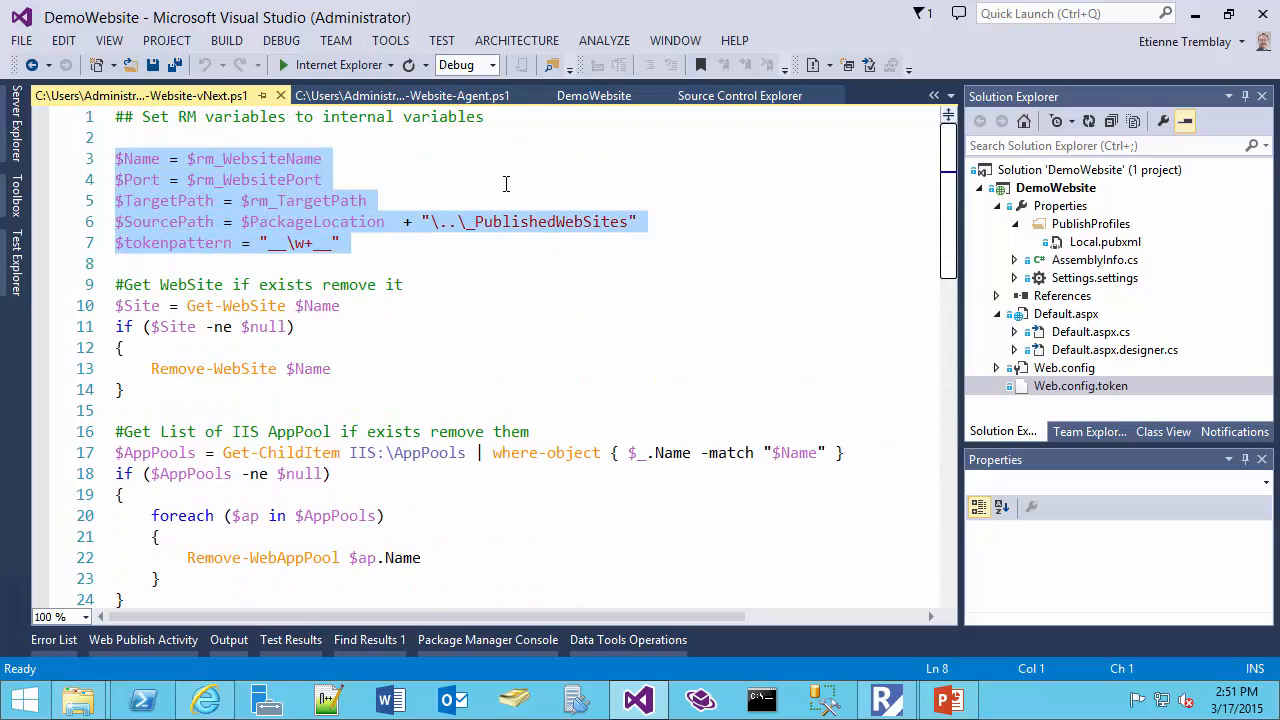
Switch to Release Management and show the DemoWebsite component's package source settings
key("alt+Tab")
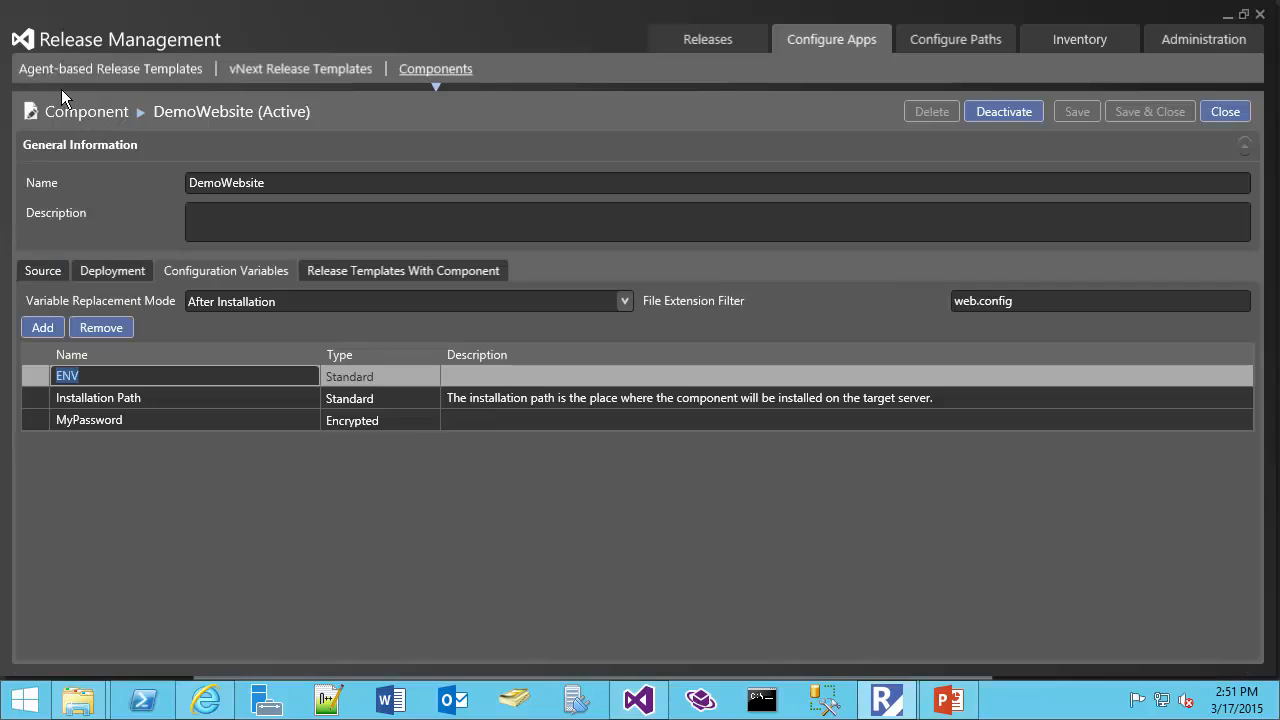
left_click(49, 268)
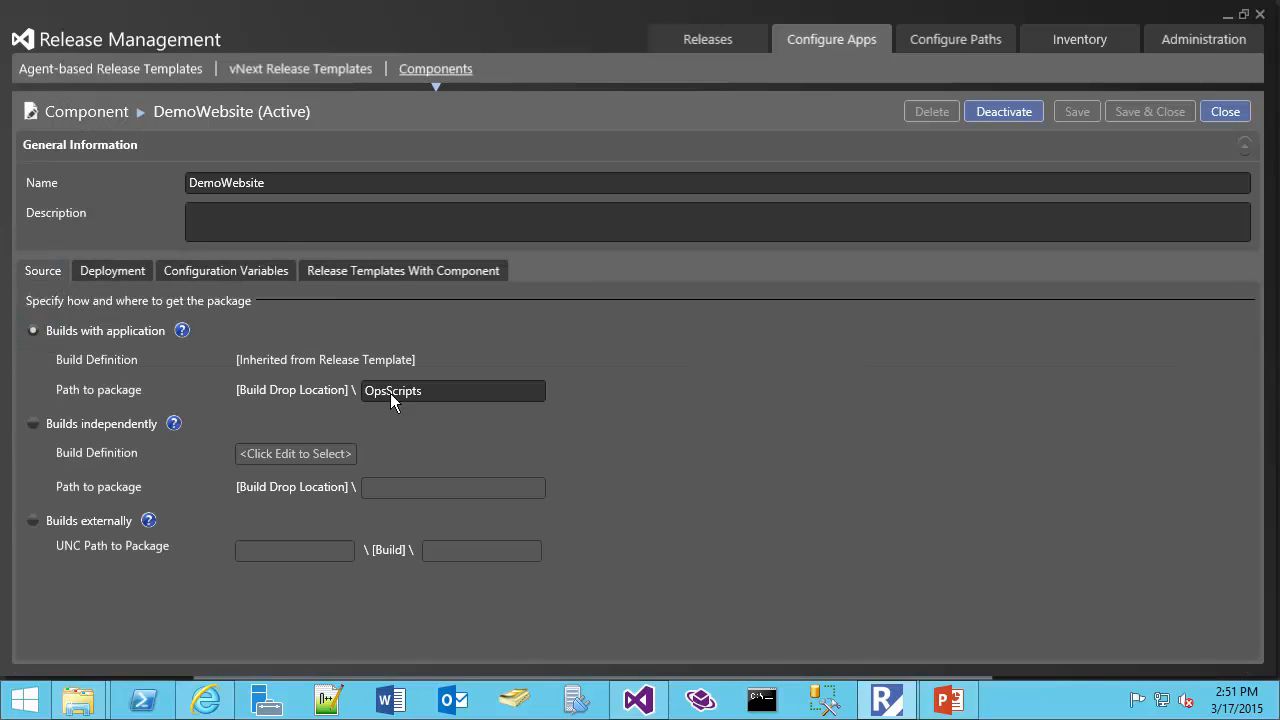
Switch to Visual Studio, open the DemoWebsite_2015.03.12.1 build from the team's builds and open its drop folder
left_click(430, 390)
left_click(638, 700)
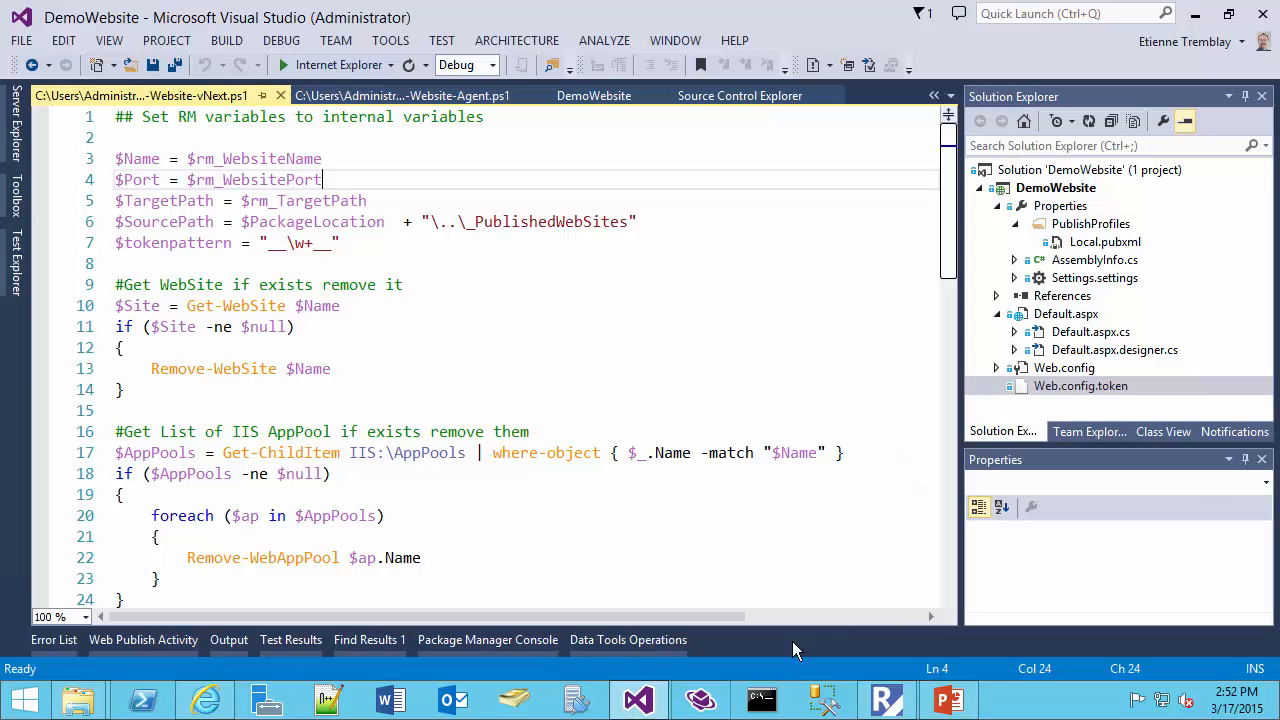
left_click(1074, 433)
double_click(1073, 180)
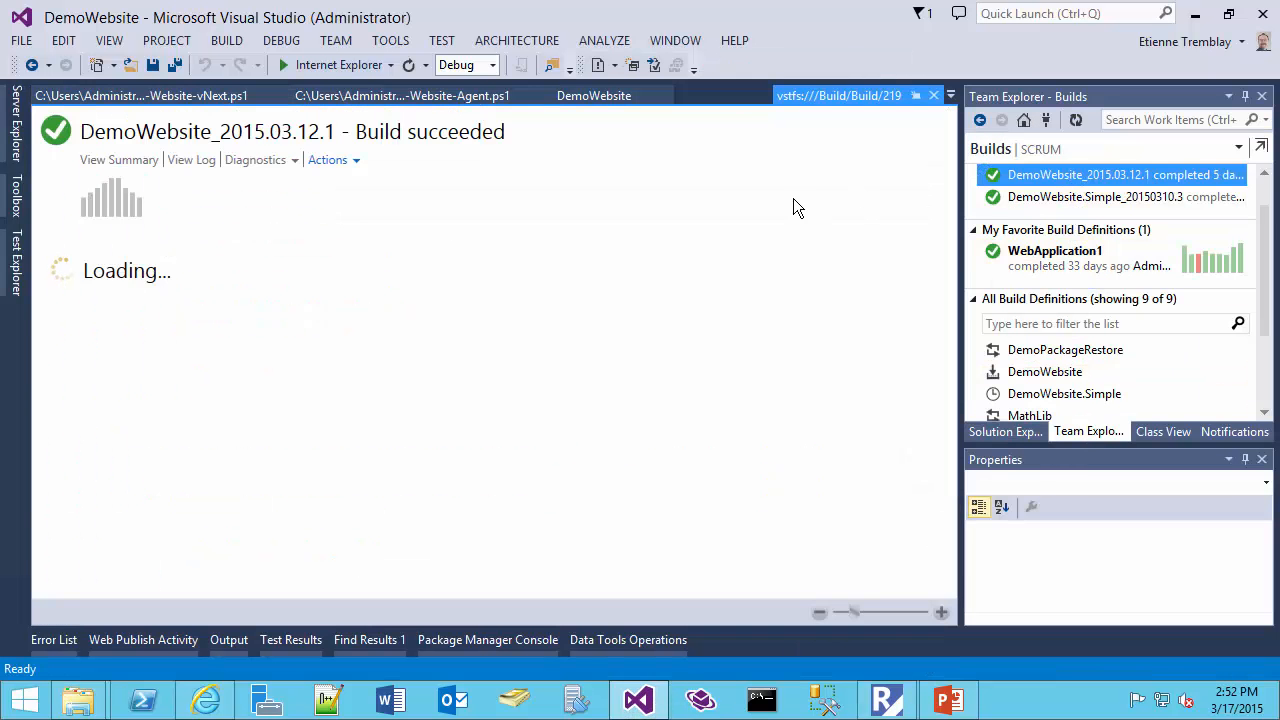
left_click(275, 161)
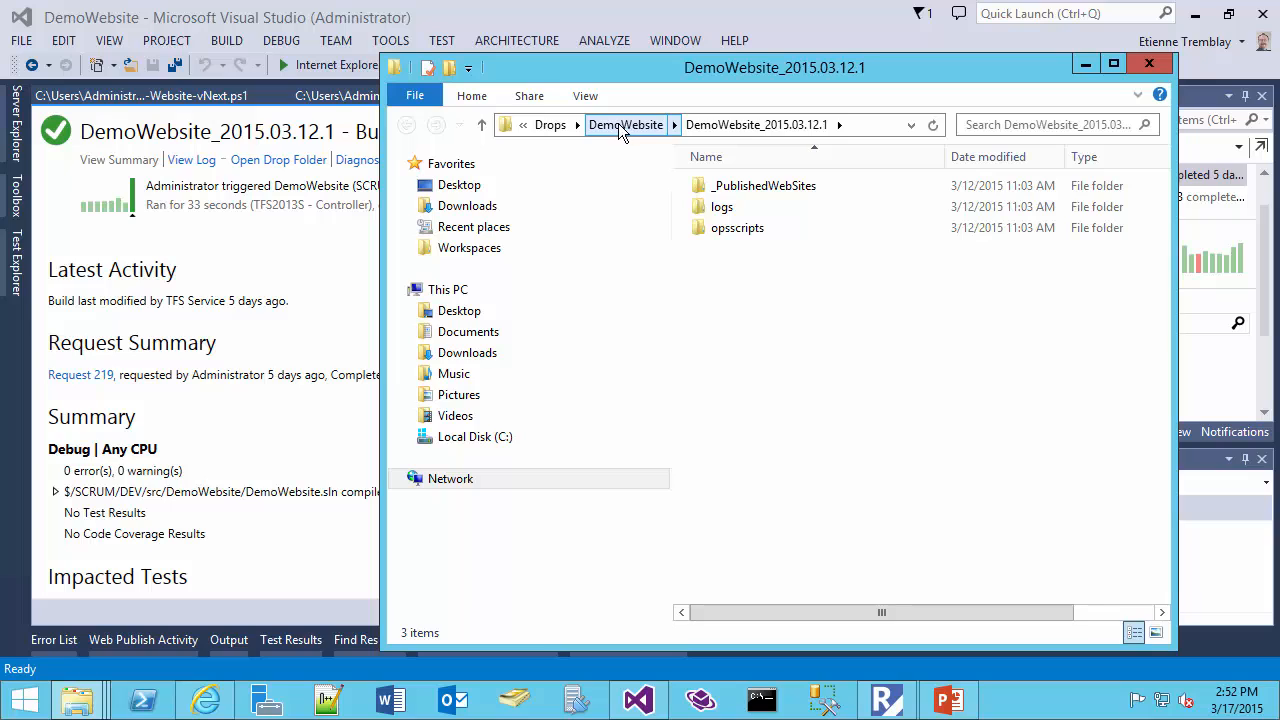
Show the build drop folder's full network path and select its opsscripts subfolder
left_click(860, 125)
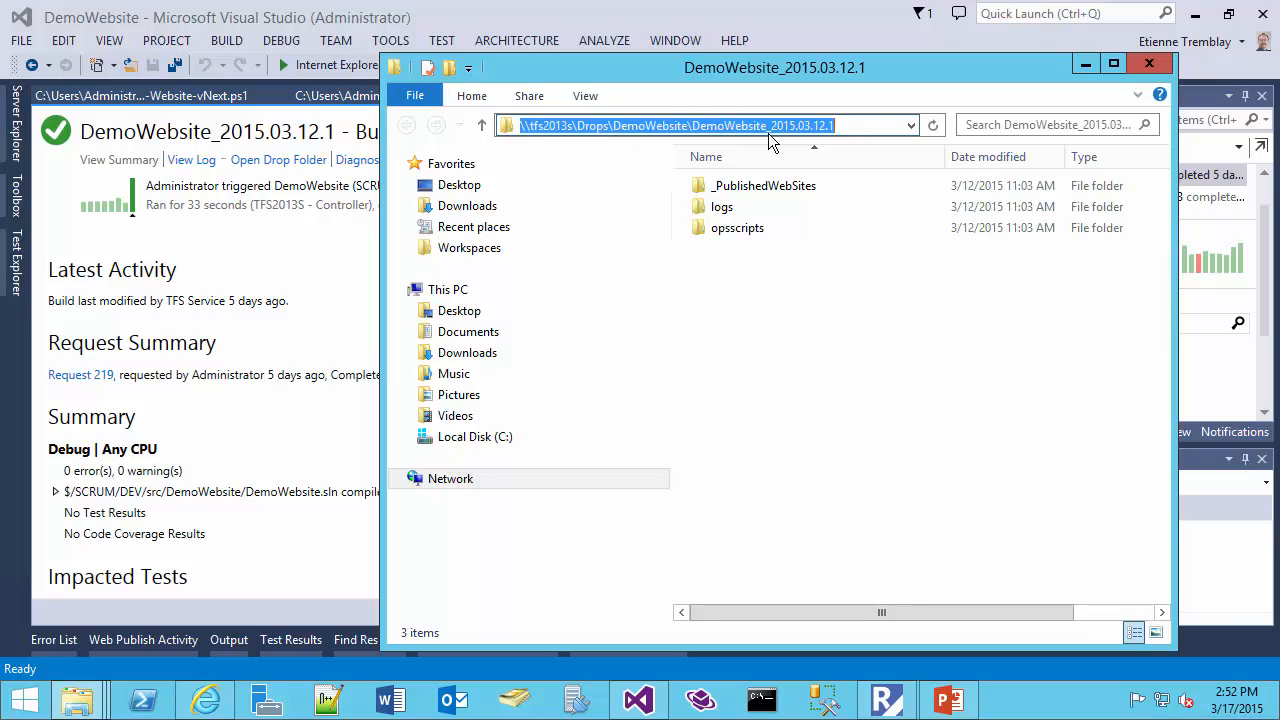
left_click(830, 125)
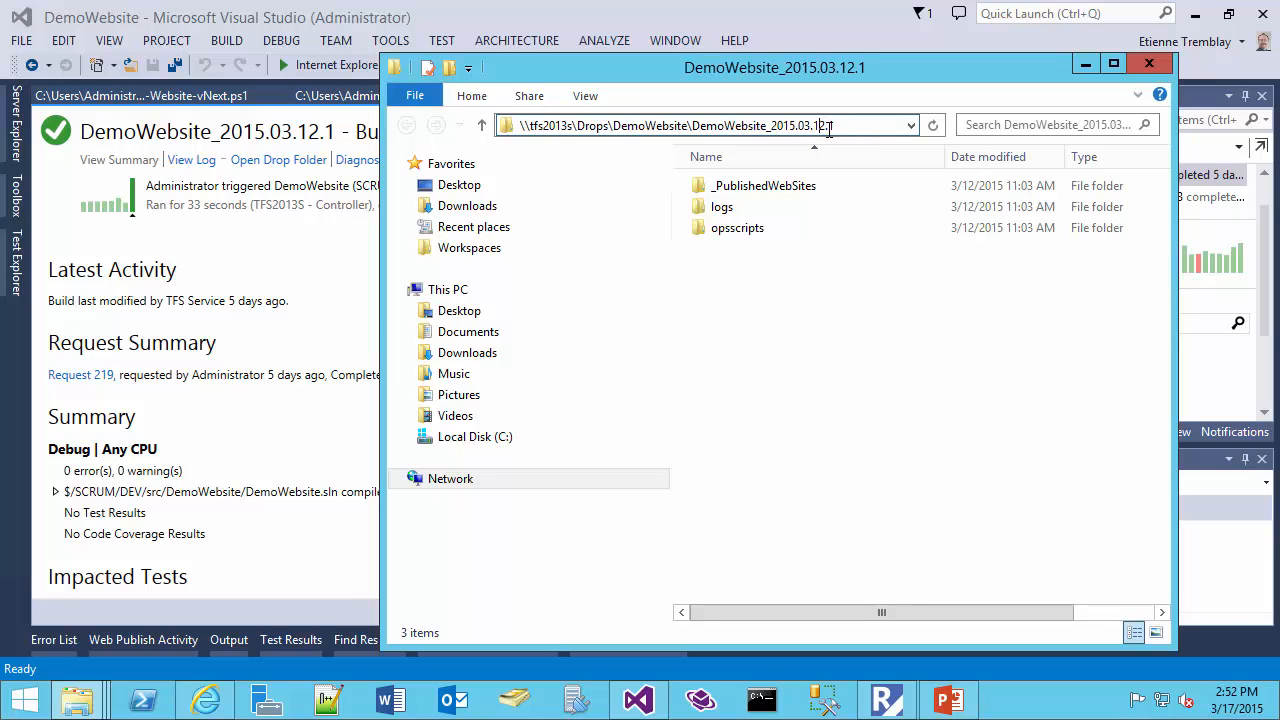
left_click(758, 236)
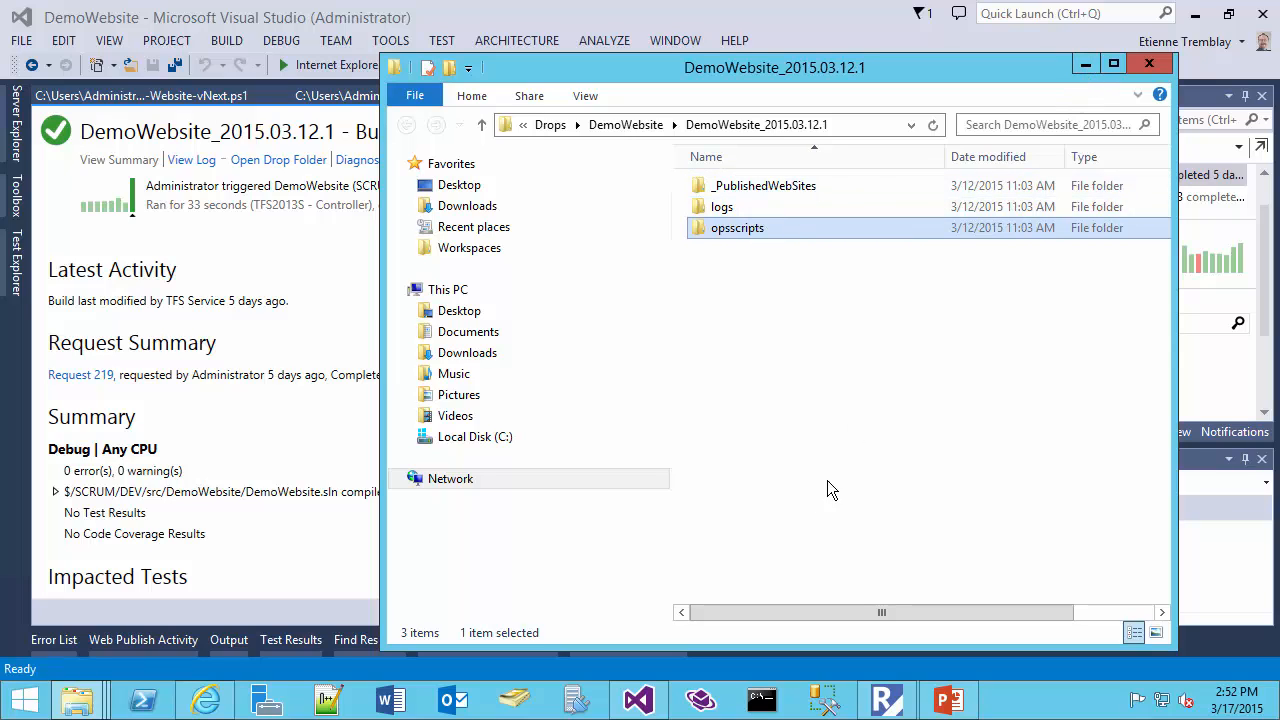
Switch back to Release Management and highlight OpsScripts in the component's path to package
mouse_move(886, 712)
left_click(886, 700)
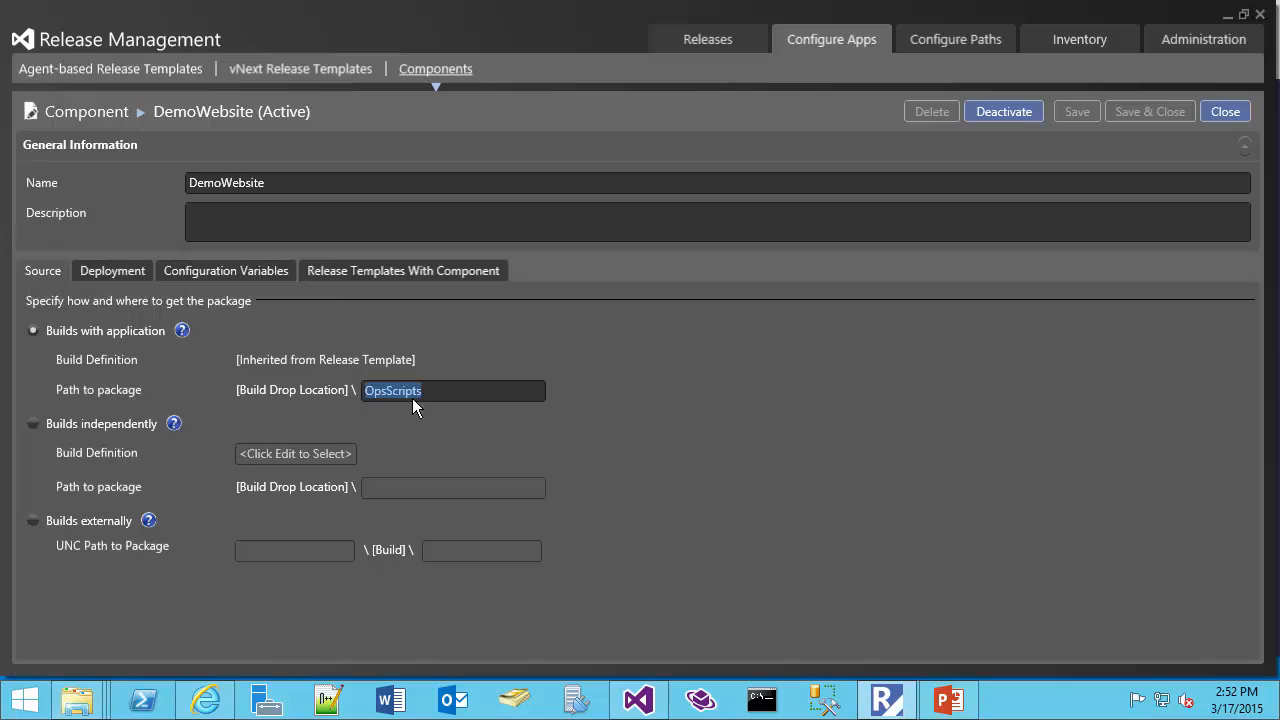
left_click_drag(373, 397, 359, 397)
left_click(428, 391)
left_click_drag(424, 389, 354, 387)
Open the agent-based DemoWebsite release template and expand the DemoWebsite component in the DEV deployment sequence
left_click(144, 72)
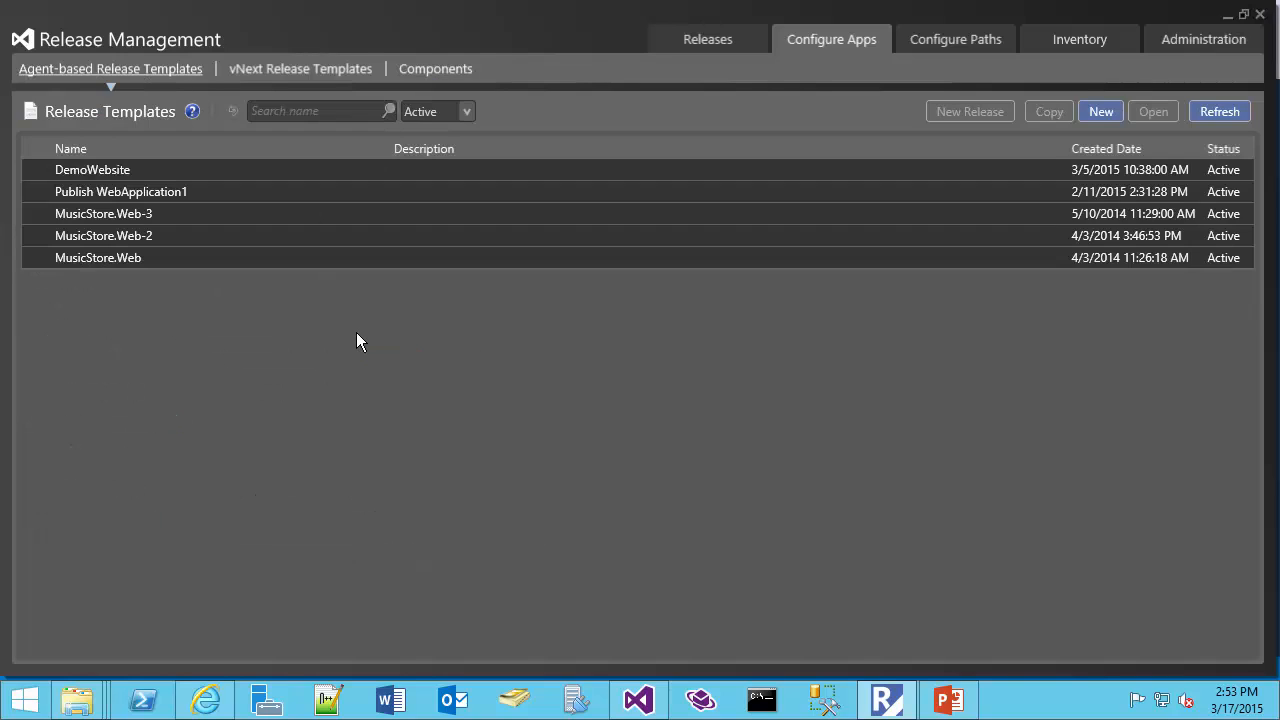
left_click(173, 170)
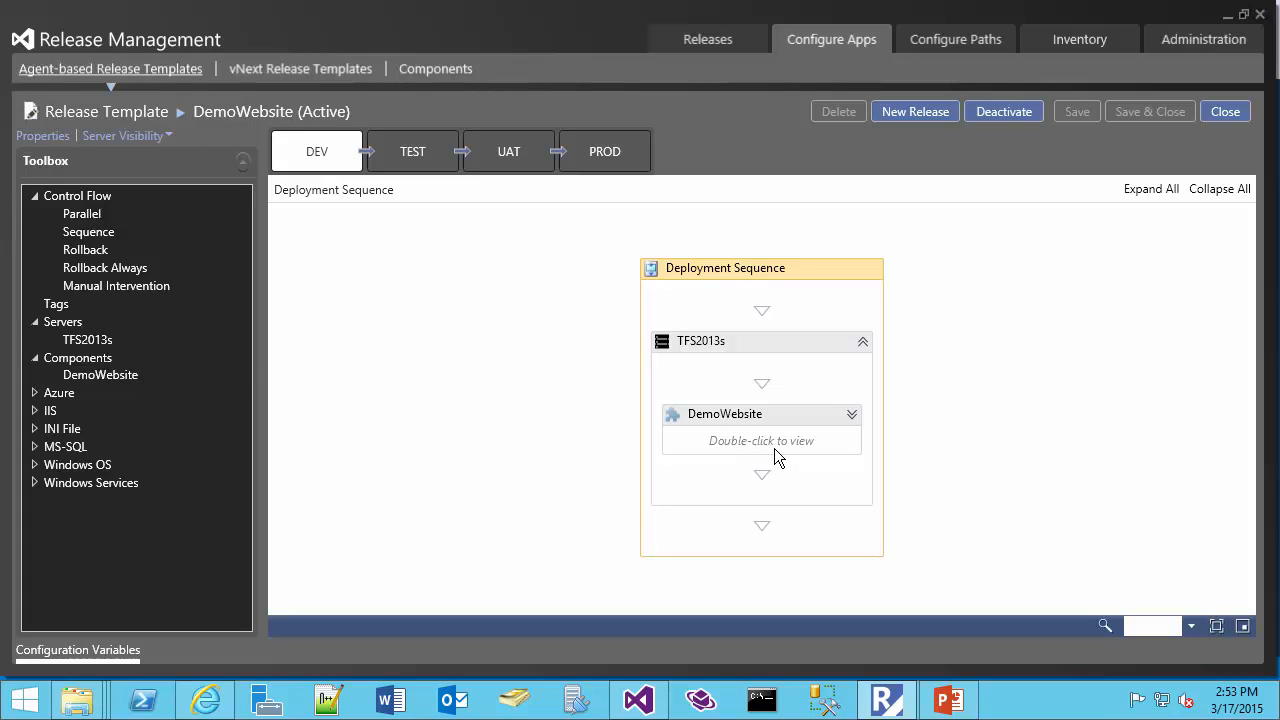
left_click(852, 414)
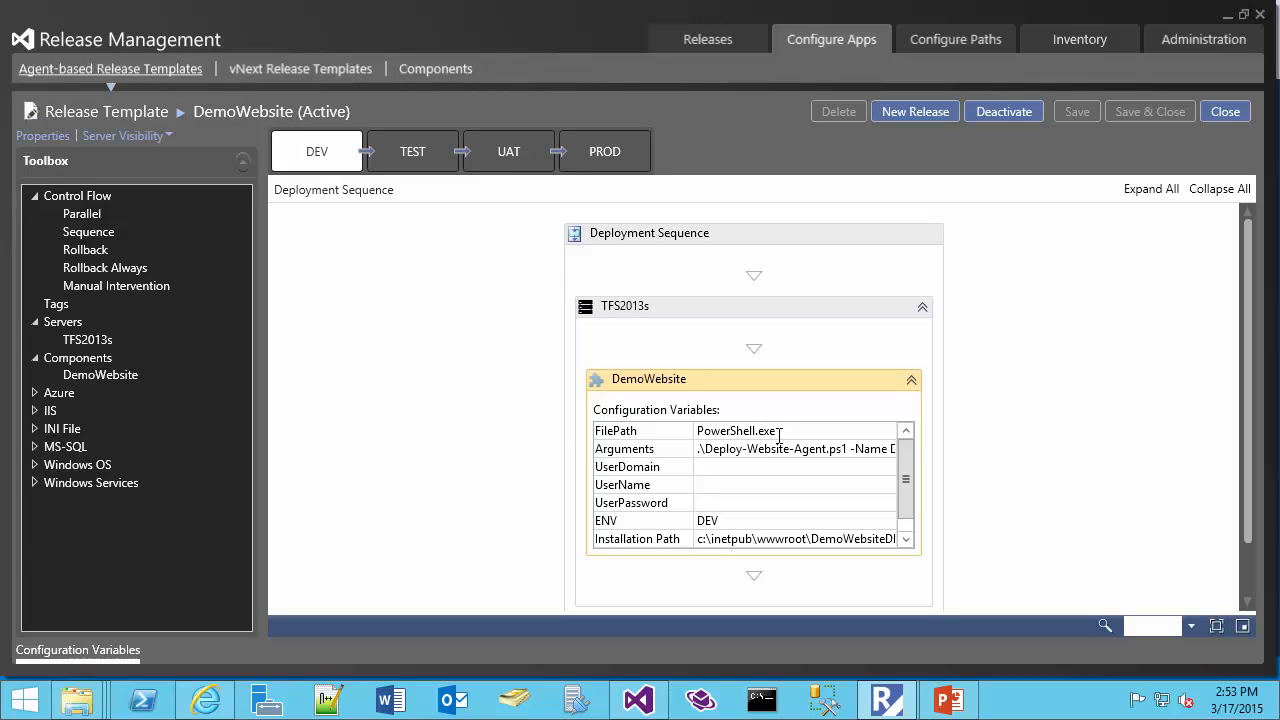
Highlight PowerShell.exe in FilePath and the Deploy-Website-Agent.ps1 script name in Arguments for the DEV DemoWebsite component
left_click(784, 432)
left_click_drag(784, 432, 684, 441)
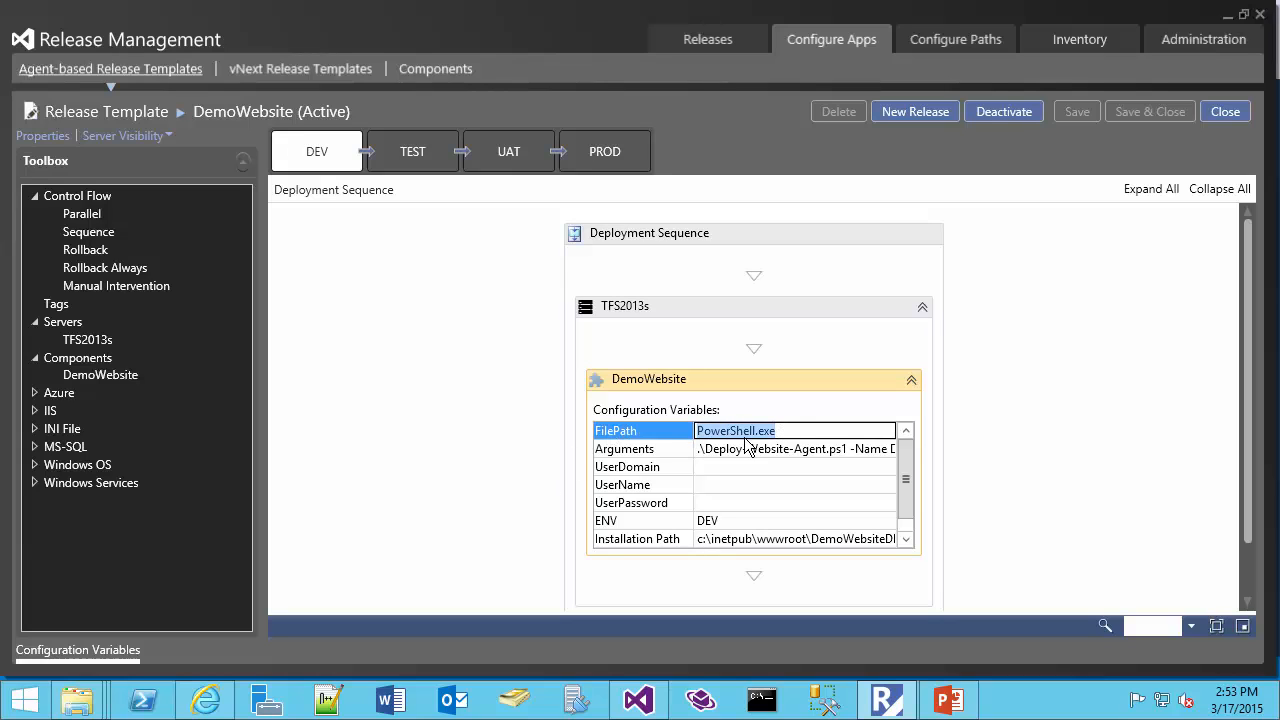
left_click(845, 451)
left_click_drag(845, 451, 690, 453)
Read through the DEV component's Arguments value, examining the -Name, -Port and -SourcePath parameters up to the published websites folder
left_click(866, 453)
key("Right")
key("Right")
key("Right")
key("Right")
key("Right")
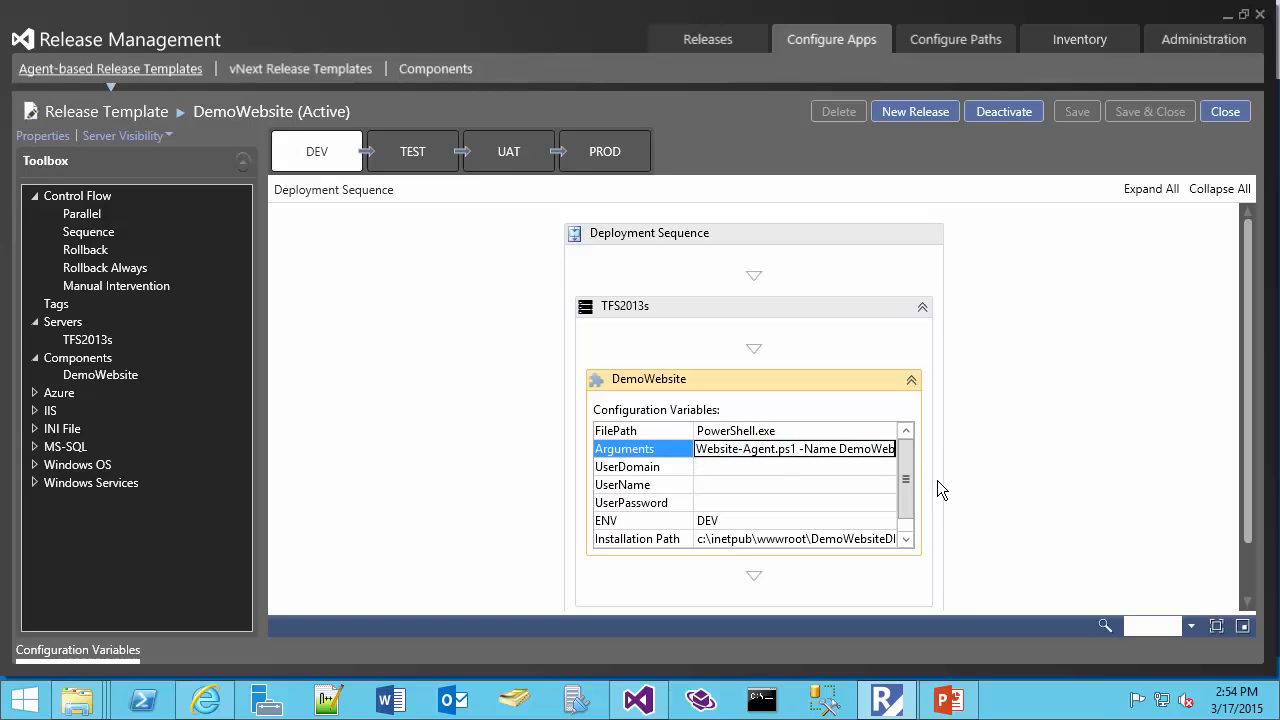
key("Right")
key("Right")
key("Right")
key("Right")
key("Right")
key("Right")
key("Right")
key("Right")
key("Right")
key("Right")
key("Right")
key("Right")
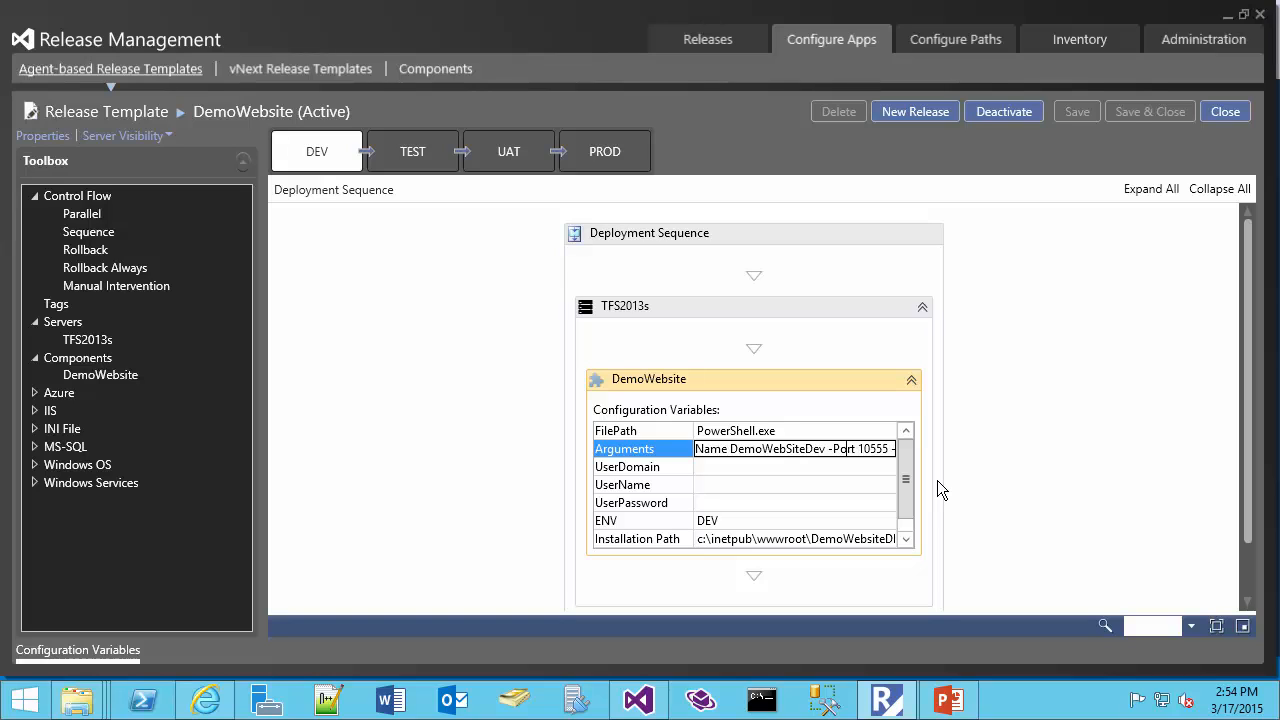
key("Right")
key("Right")
key("Right")
key("Right")
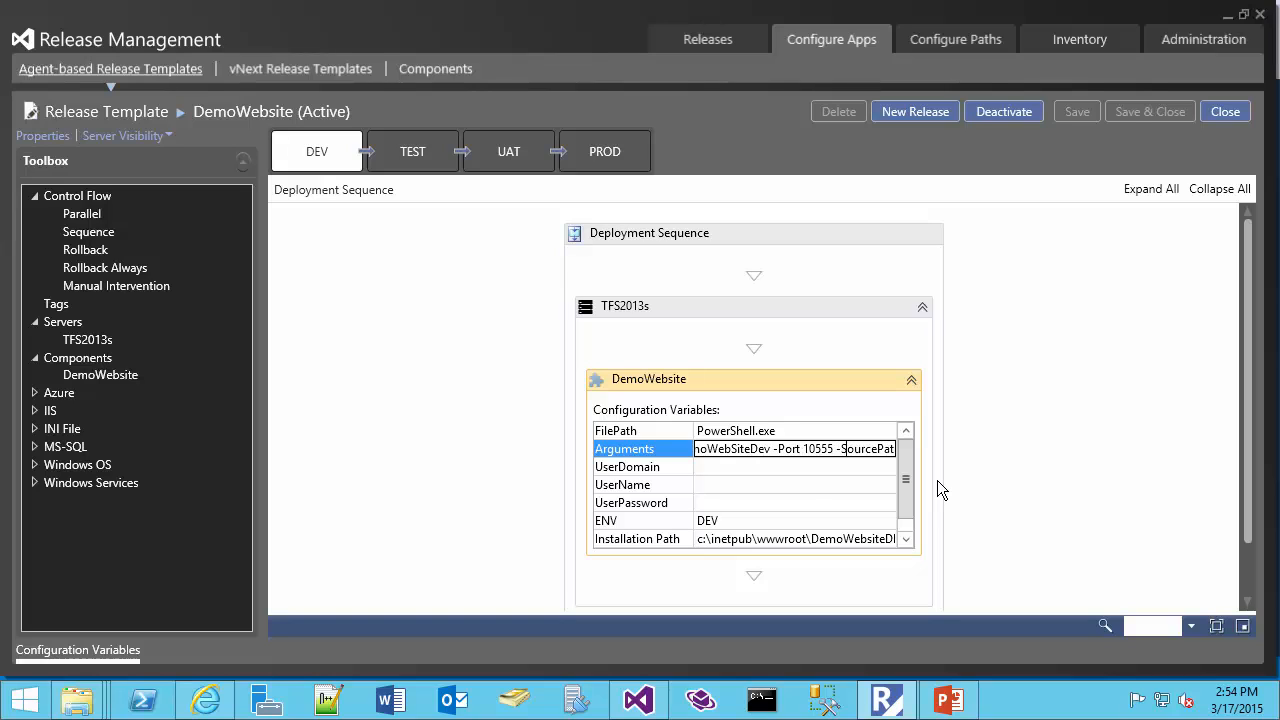
key("Right")
key("Right")
key("Right")
key("Right")
key("Right")
key("Right")
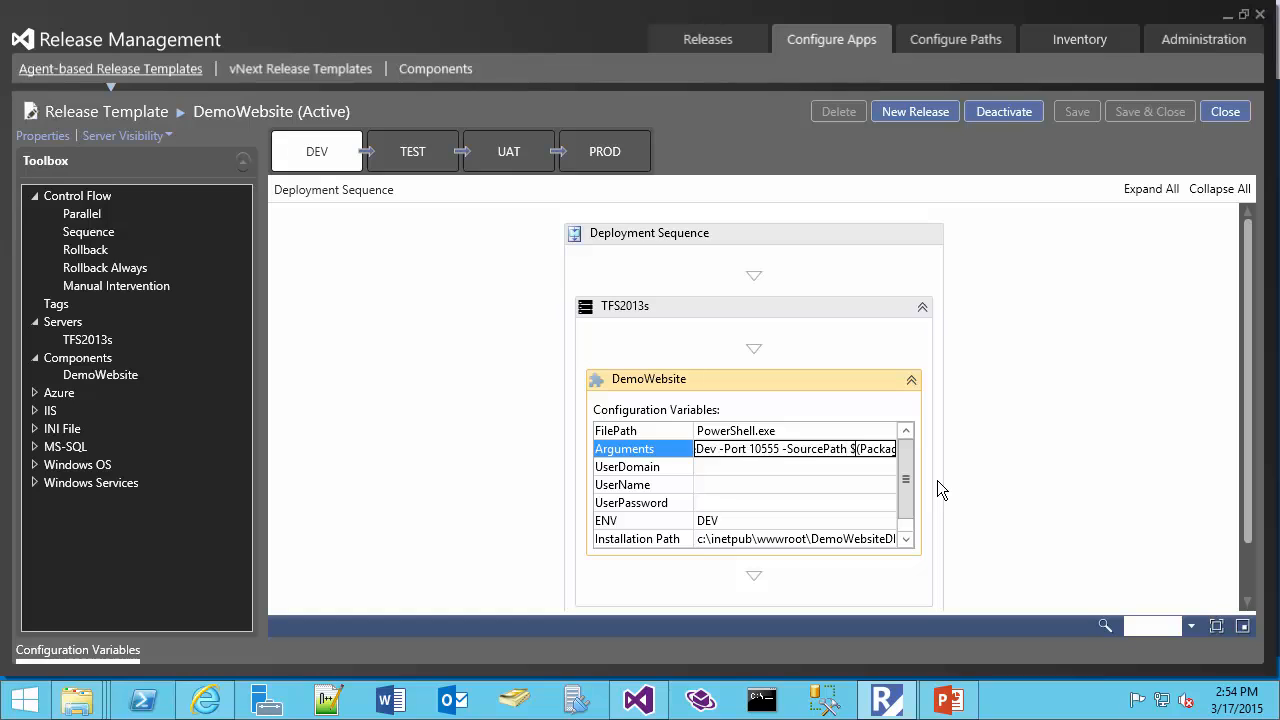
key("Right")
key("Right")
key("Right")
key("Right")
key("Right")
key("Right")
key("Right")
key("Right")
key("Right")
key("Right")
key("Right")
key("Right")
key("Right")
key("Right")
key("Right")
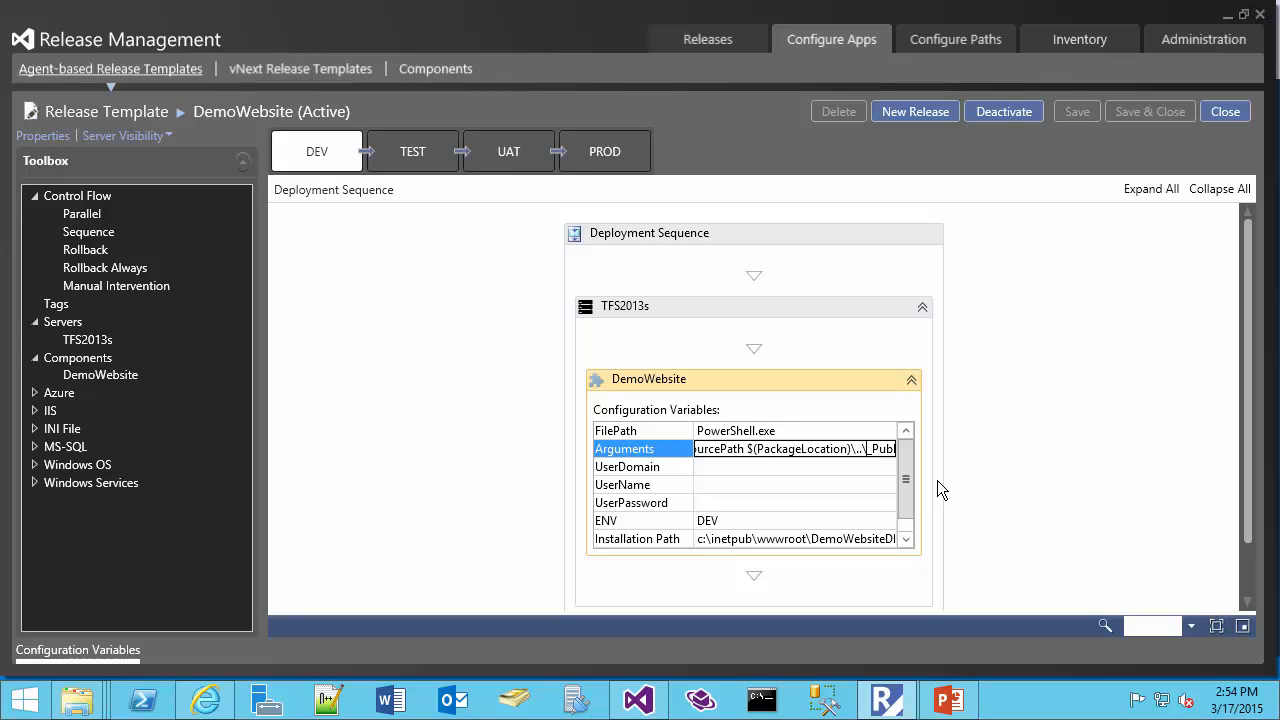
key("Right")
key("Right")
key("Right")
key("Right")
key("Right")
key("Right")
key("Right")
key("Right")
key("Right")
key("Right")
key("Right")
key("Right")
key("Right")
key("Right")
key("Right")
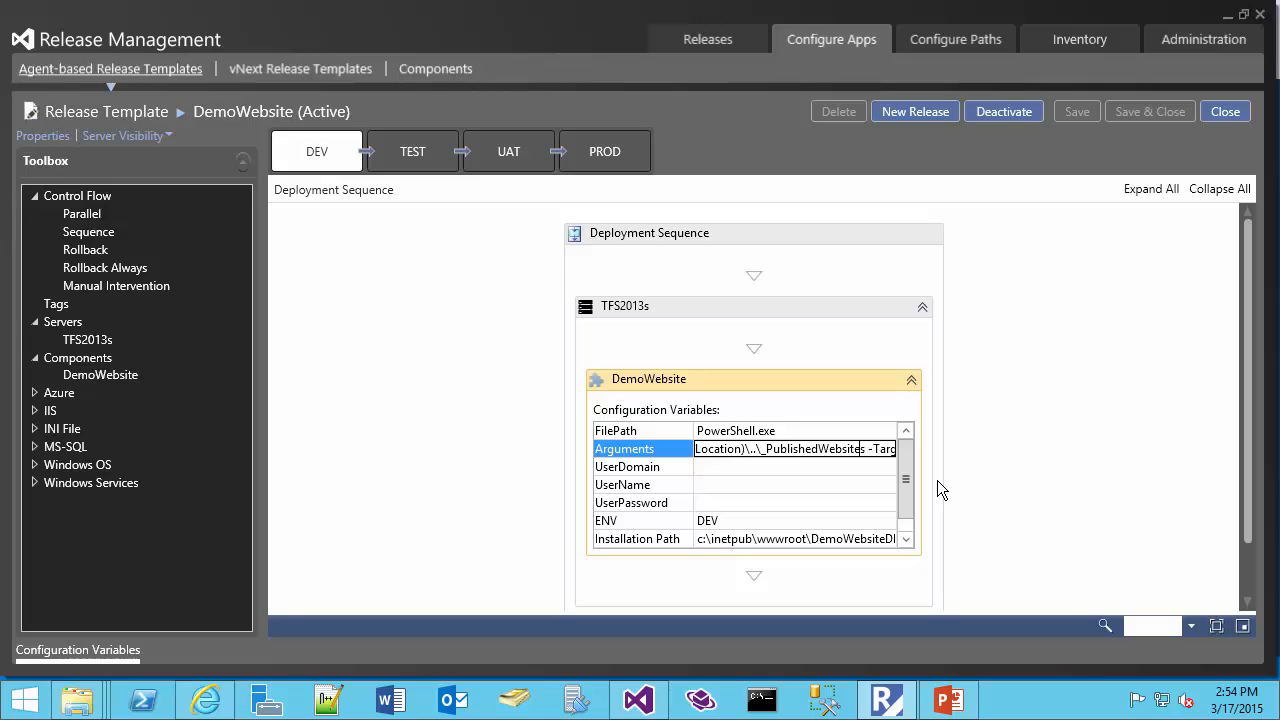
key("Left")
key("Left")
key("Left")
key("Left")
key("Left")
key("Left")
key("Left")
key("Left")
key("Left")
key("Left")
key("Left")
key("Left")
key("Left")
key("Left")
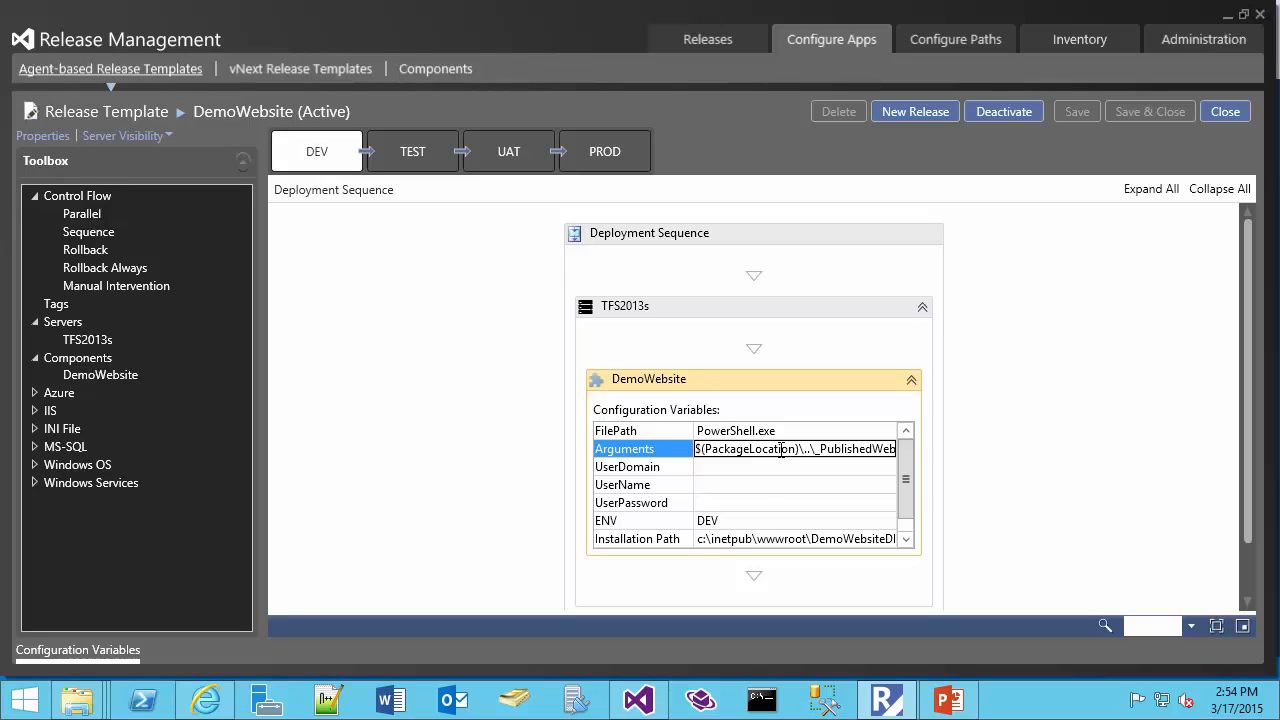
Open the DemoWebsite component's definition from the template toolbox to check its package path, and close it without changes
right_click(138, 378)
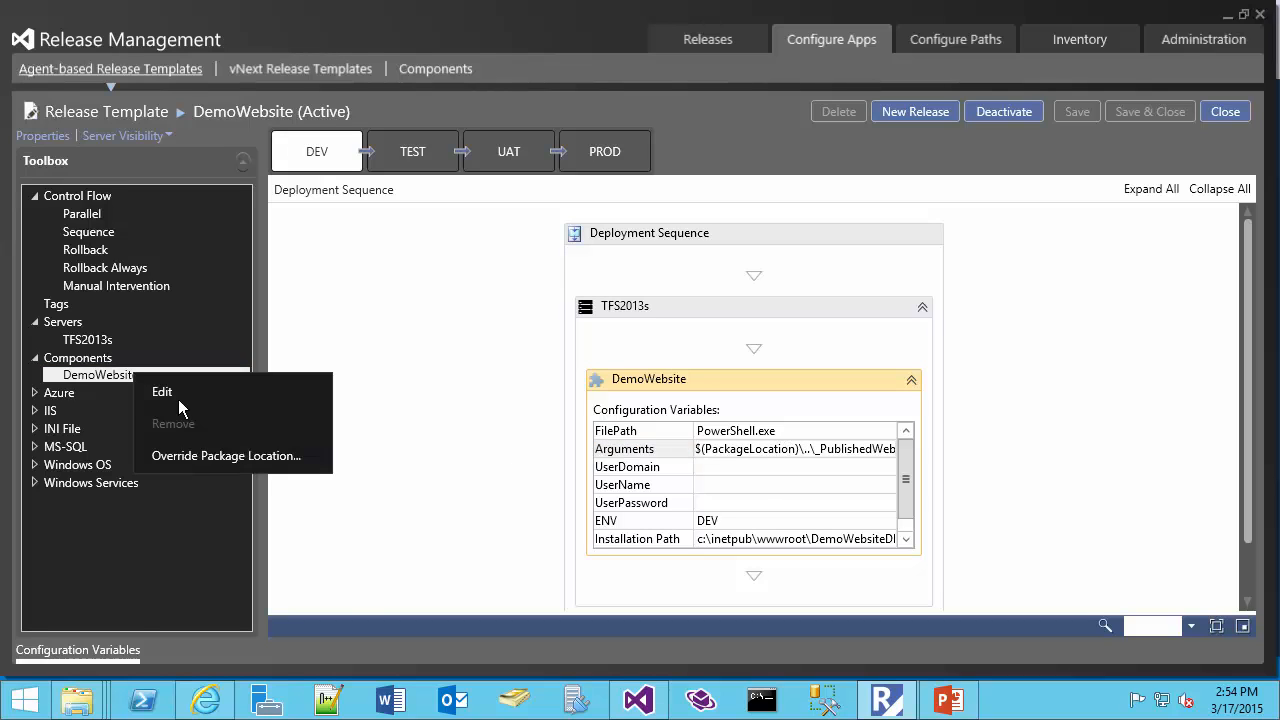
left_click(219, 391)
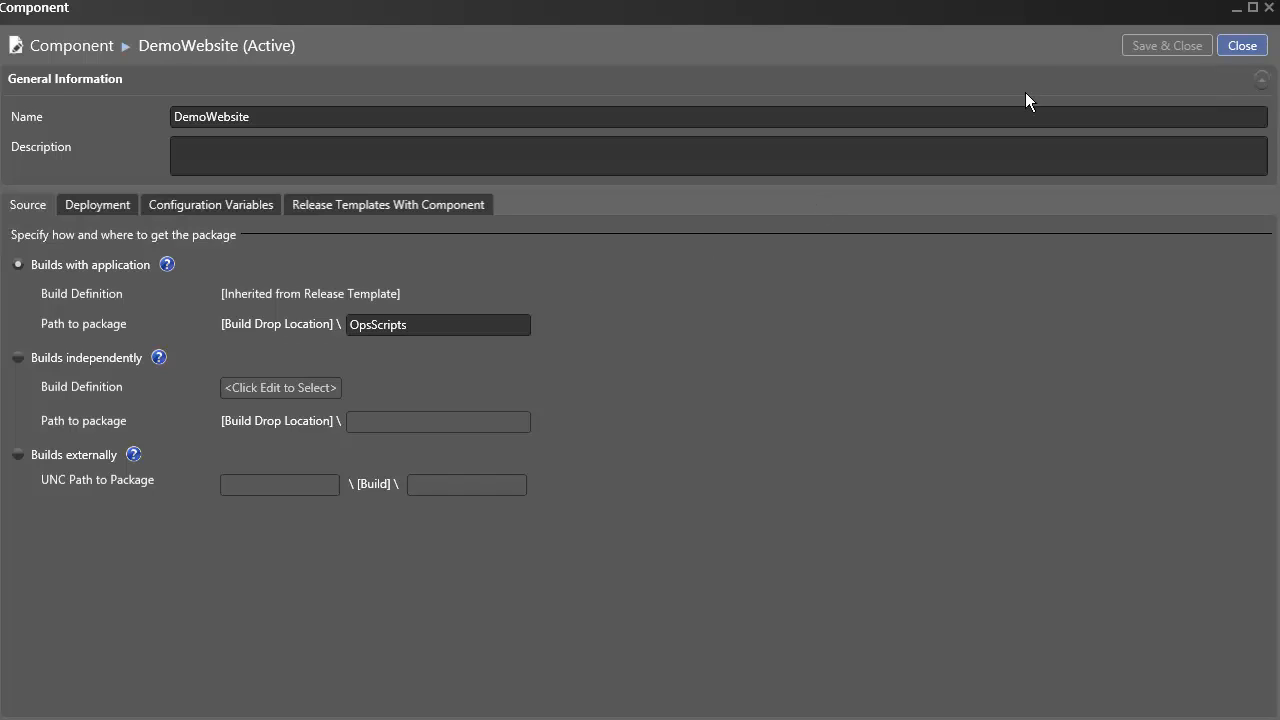
left_click(1234, 48)
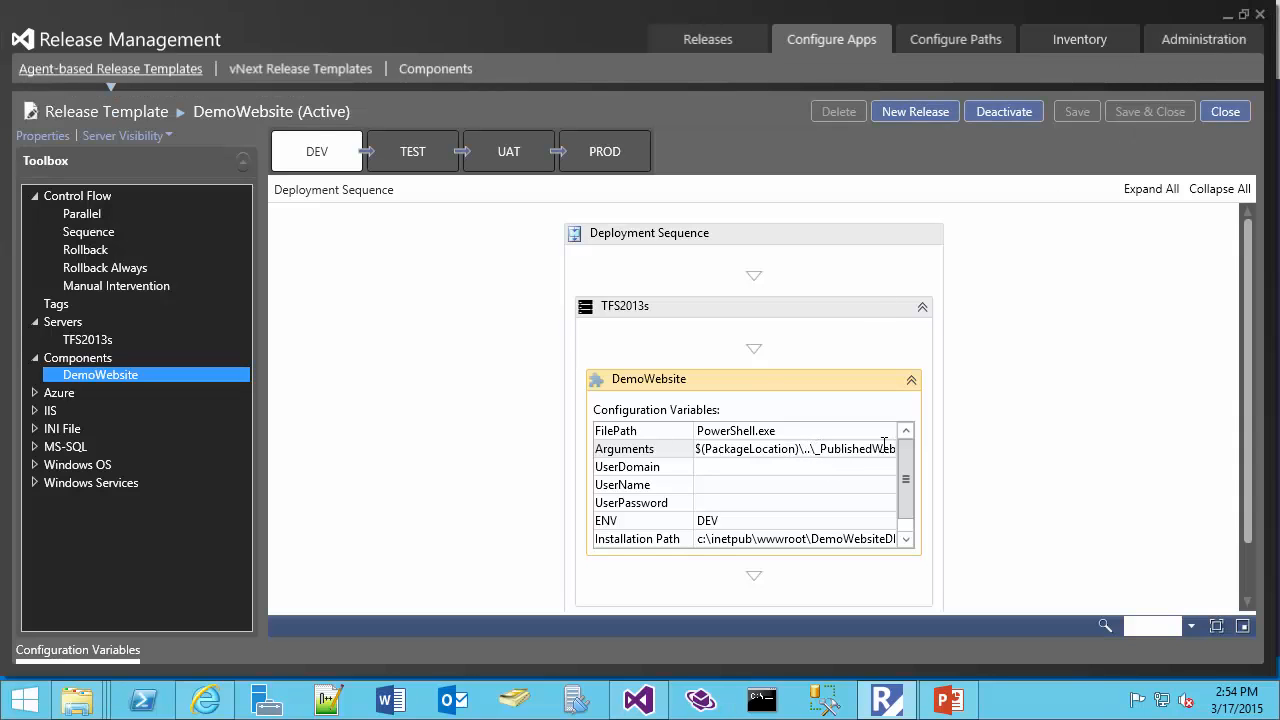
Examine the rest of the DEV component's Arguments value, from the -TargetPath parameter to its end
left_click(844, 450)
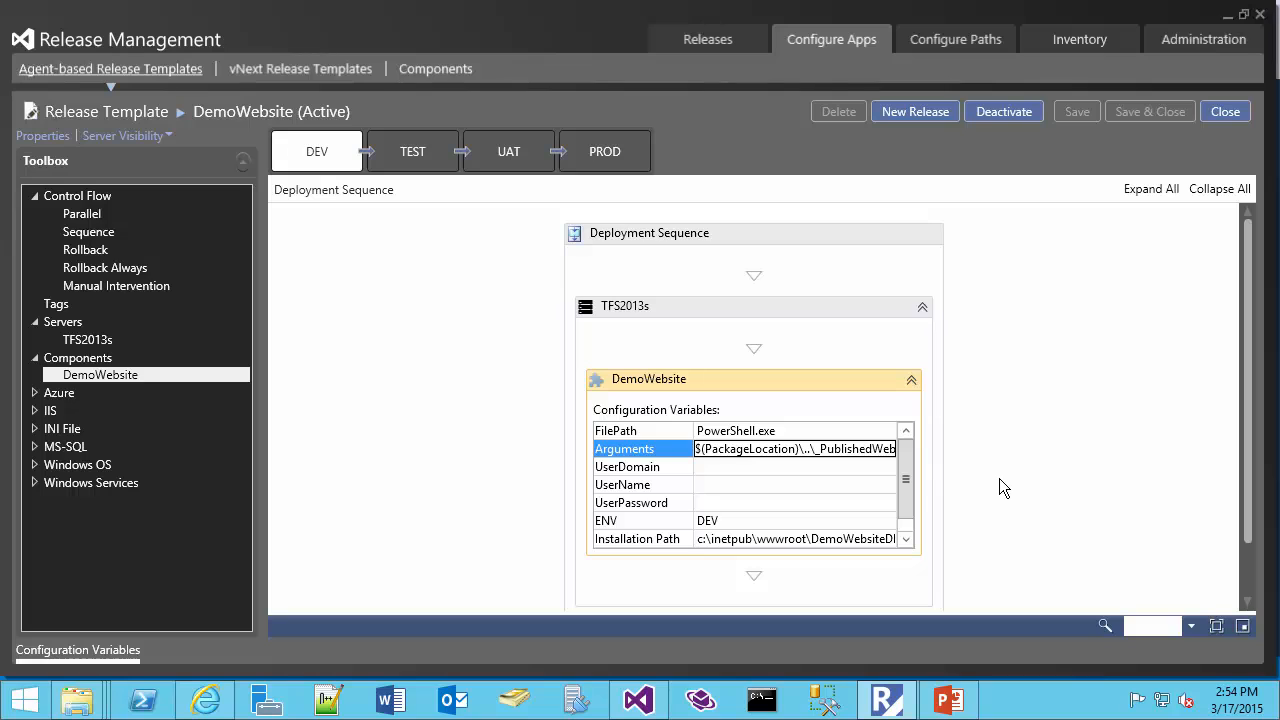
key("Right")
key("Right")
key("Right")
key("Right")
key("Right")
key("Right")
key("Right")
key("Right")
key("Right")
key("Right")
key("Right")
key("Right")
key("Right")
key("Right")
key("Right")
key("Right")
key("Right")
key("Right")
key("Right")
key("Right")
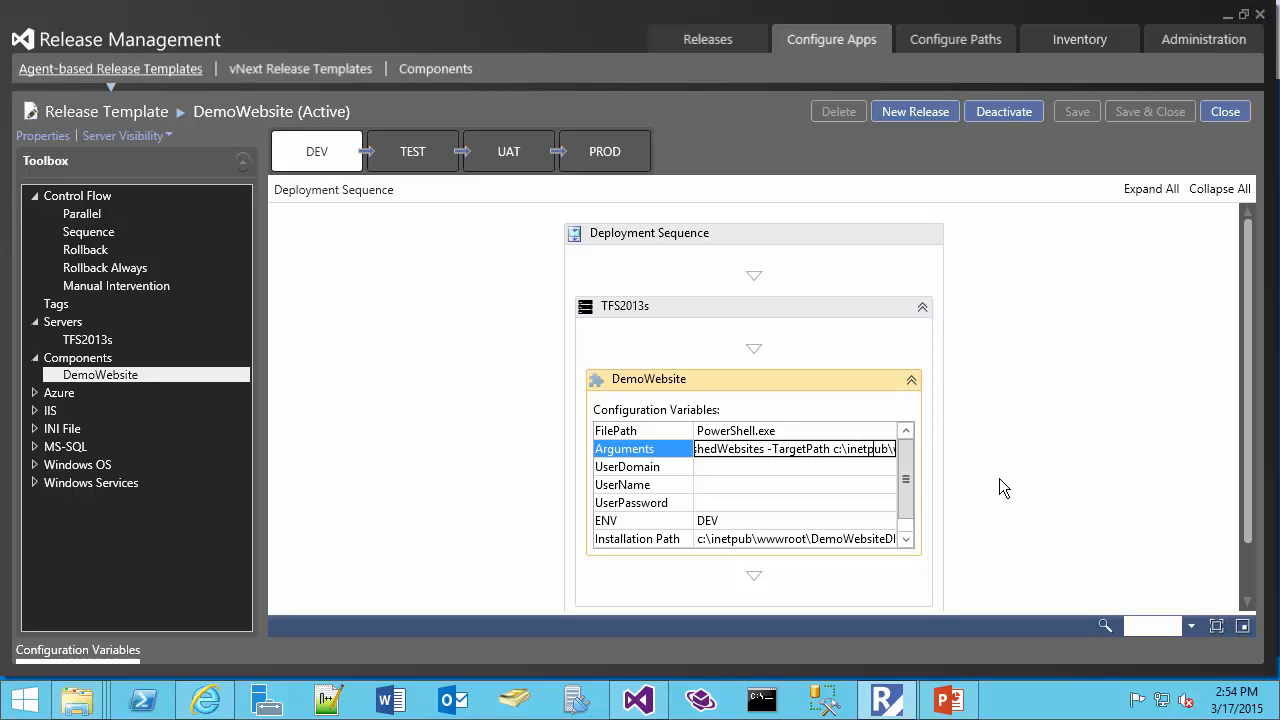
key("Right")
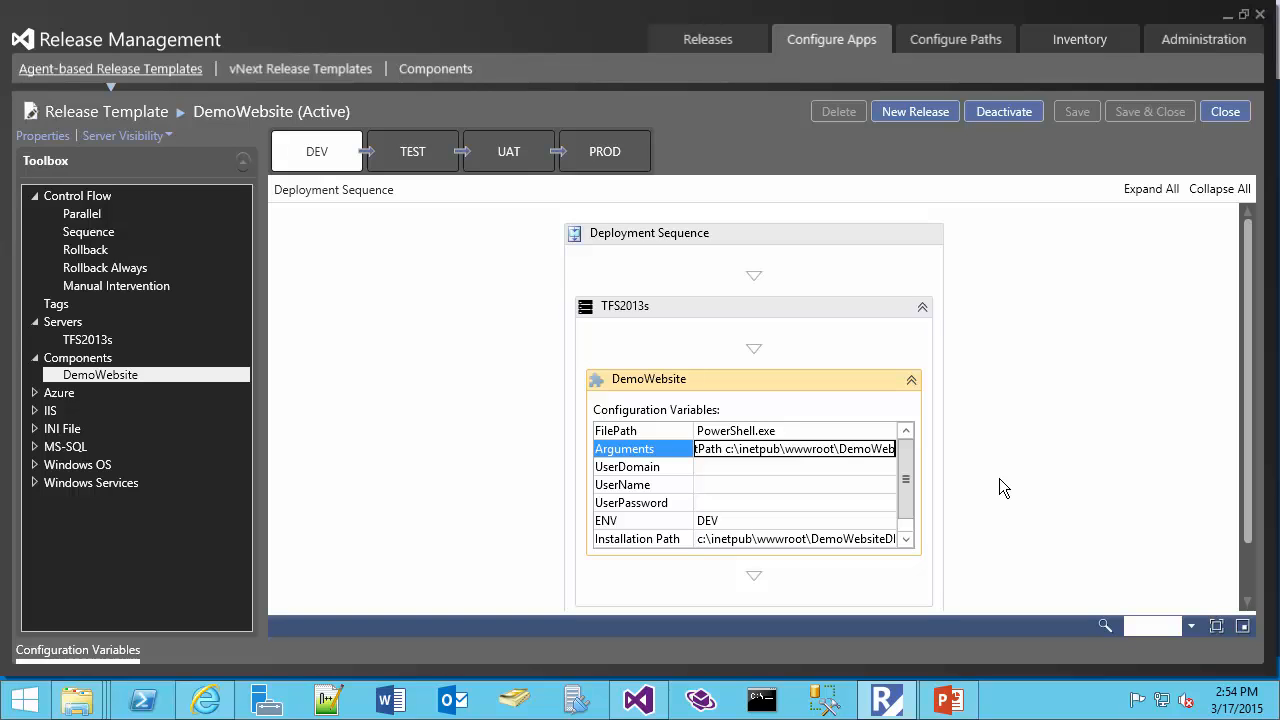
key("End")
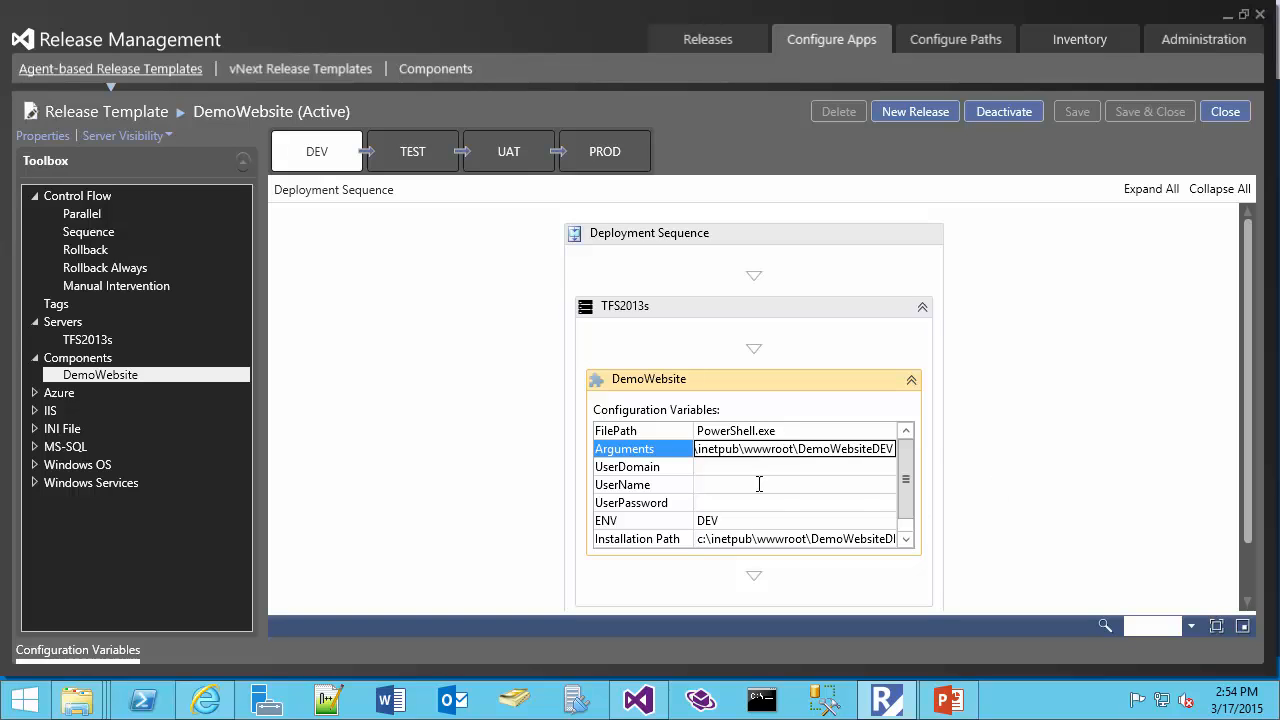
Review the DEV component's ENV, Installation Path and remaining configuration variables
left_click(638, 522)
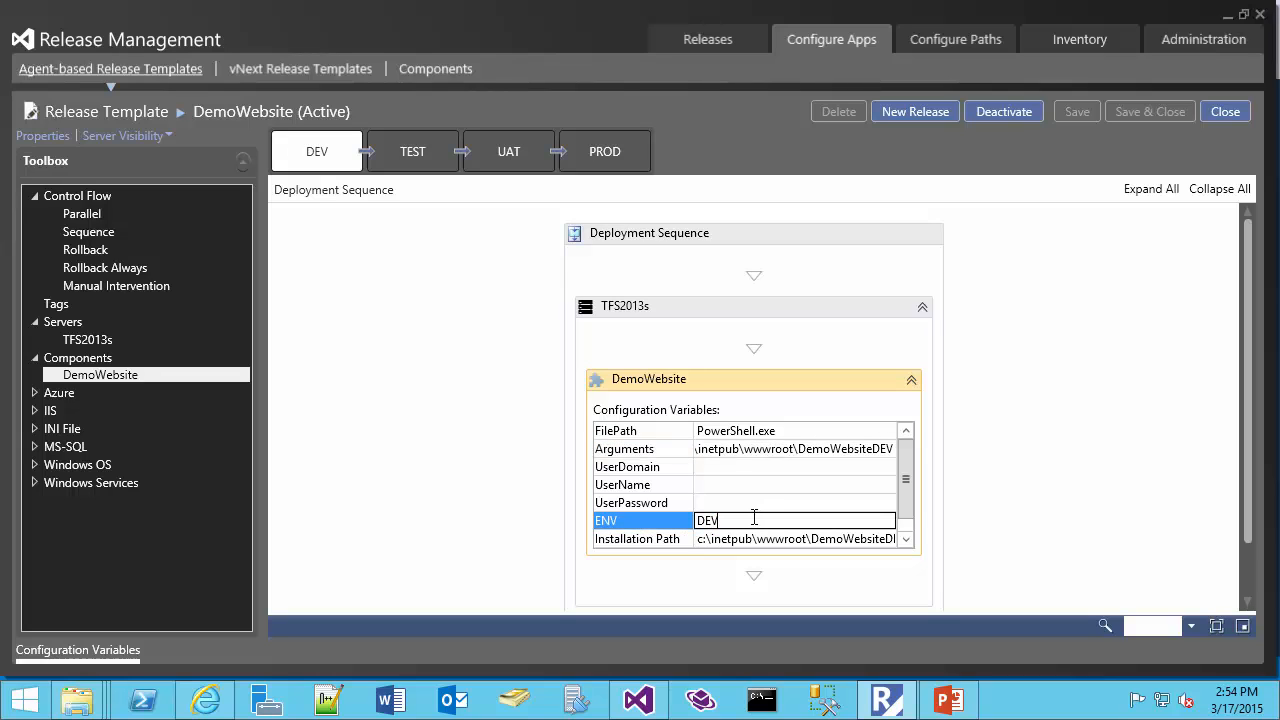
double_click(718, 520)
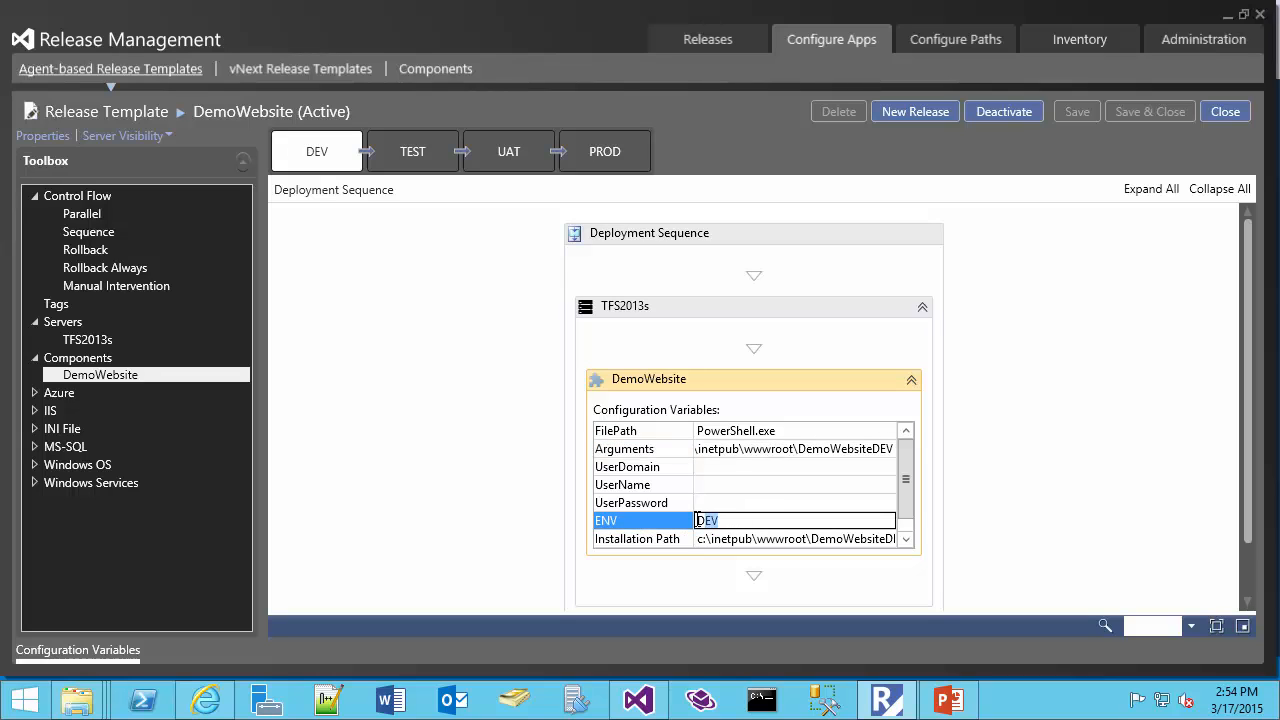
left_click(637, 539)
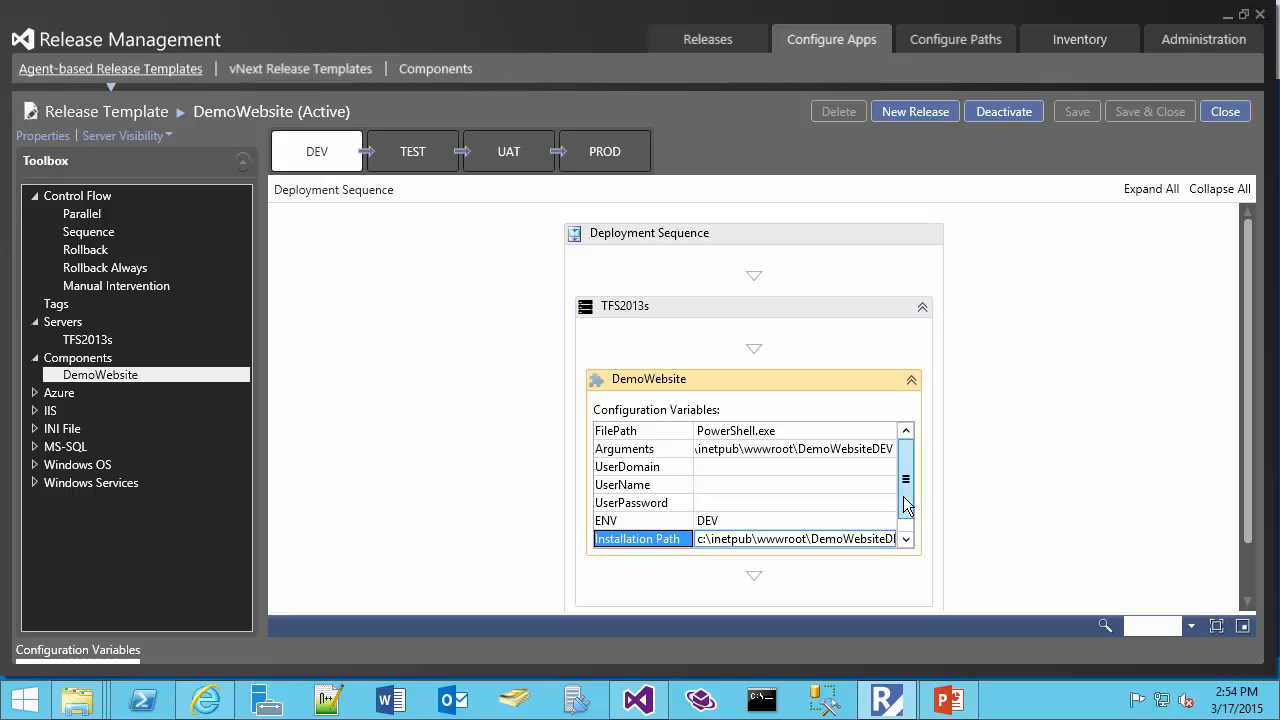
left_click(905, 539)
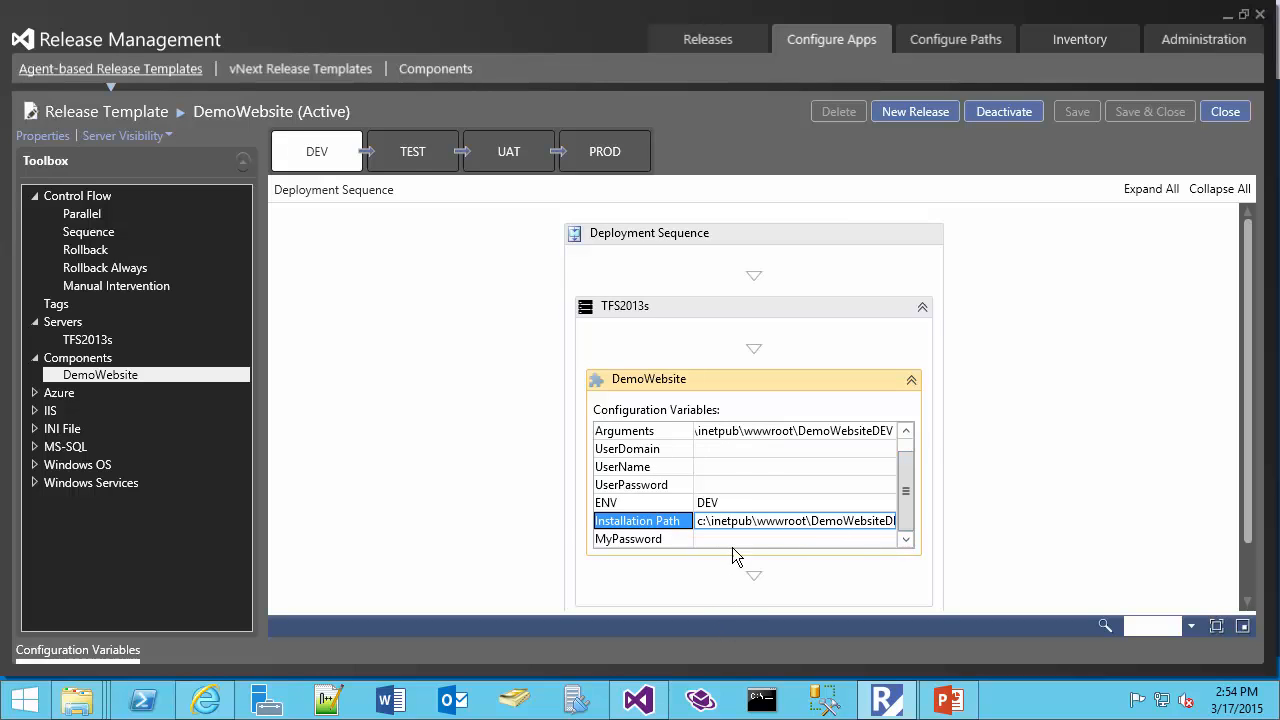
scroll(732, 547, "up", 1)
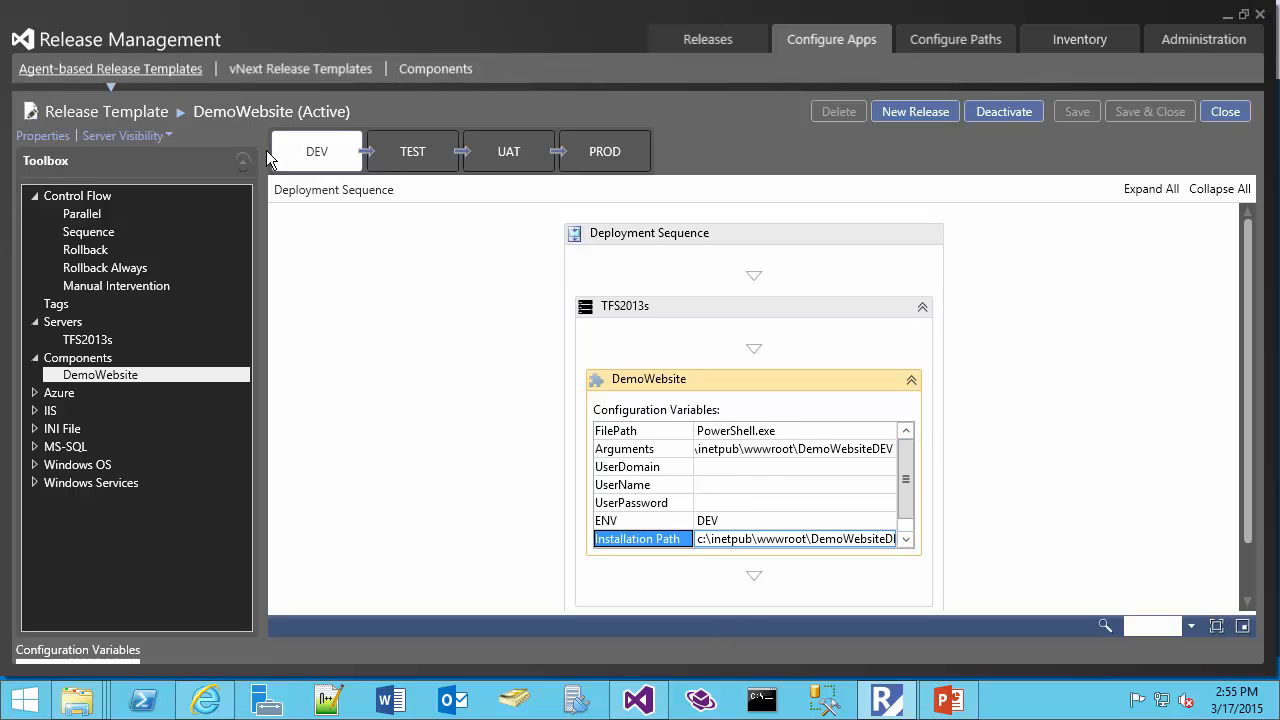
Show the TEST stage, expand its DemoWebsite component and examine the -Name and -Port arguments and the ENV variable
left_click(403, 150)
left_click(852, 415)
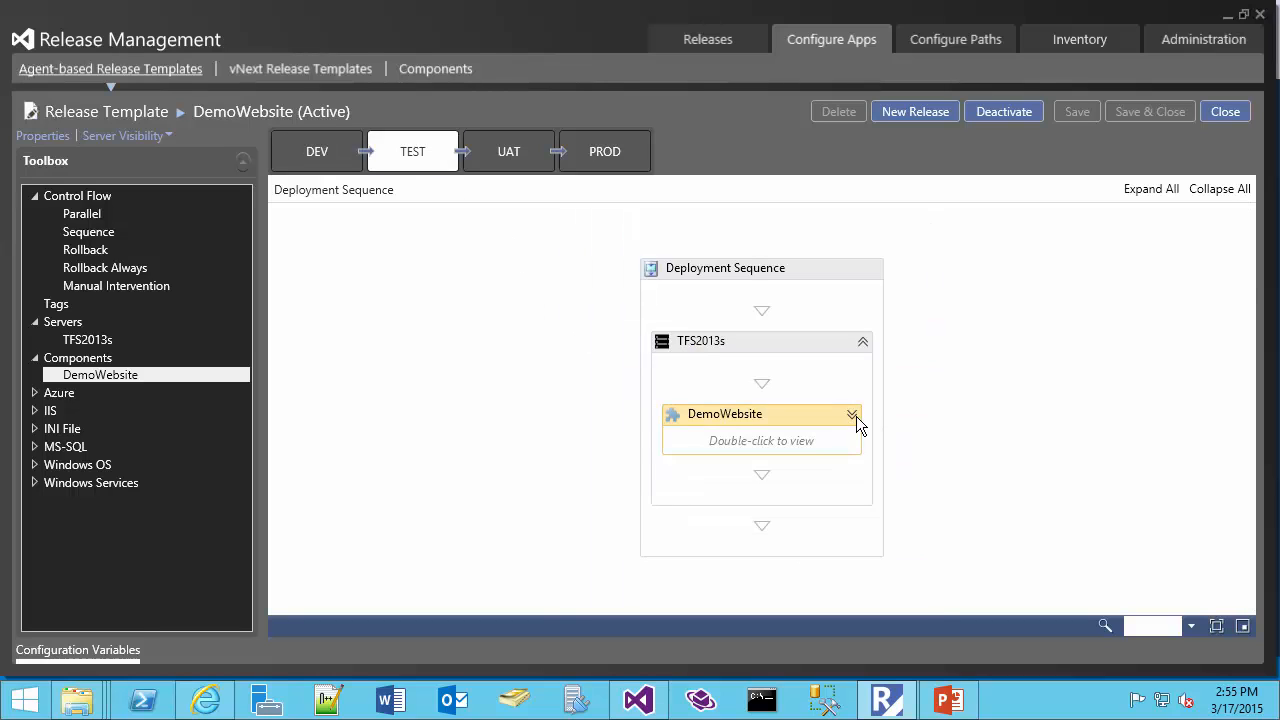
left_click(867, 453)
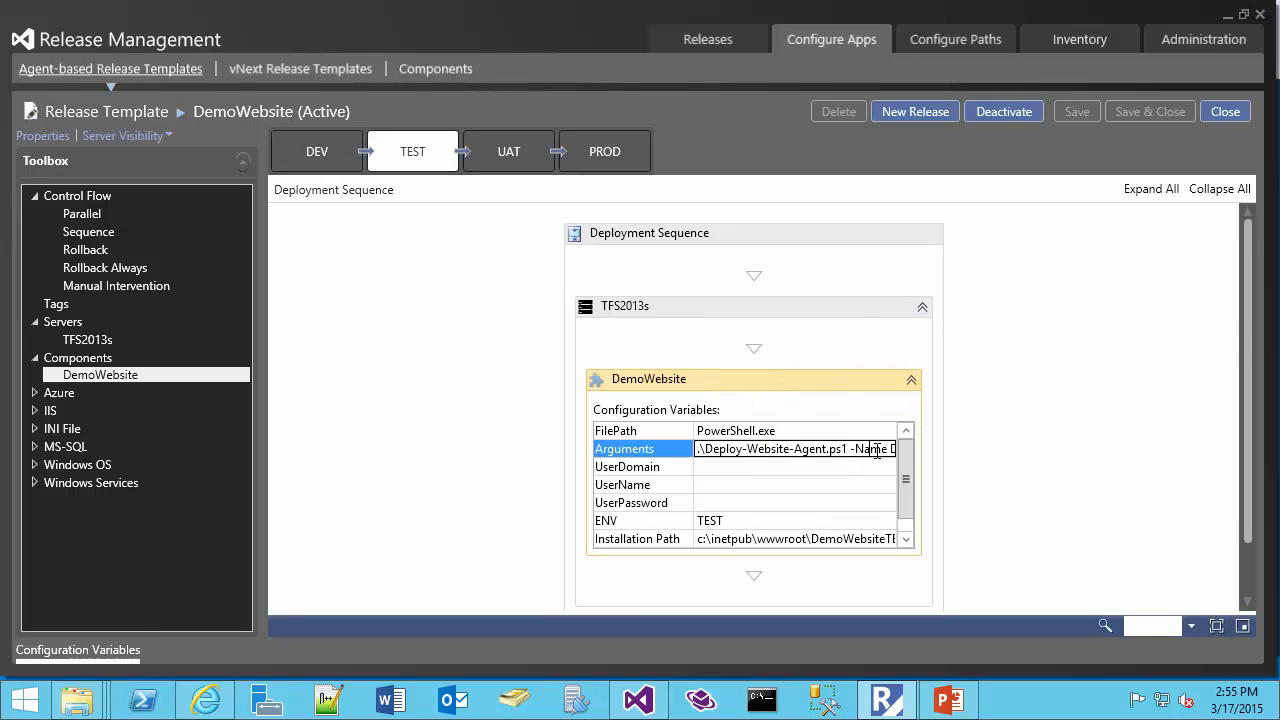
key("Right")
key("Right")
key("Right")
key("Right")
key("Right")
key("Right")
key("Right")
key("Right")
key("Right")
key("Right")
key("Right")
key("Right")
key("Right")
key("Right")
key("Right")
key("Right")
key("Right")
key("Right")
key("Right")
key("Right")
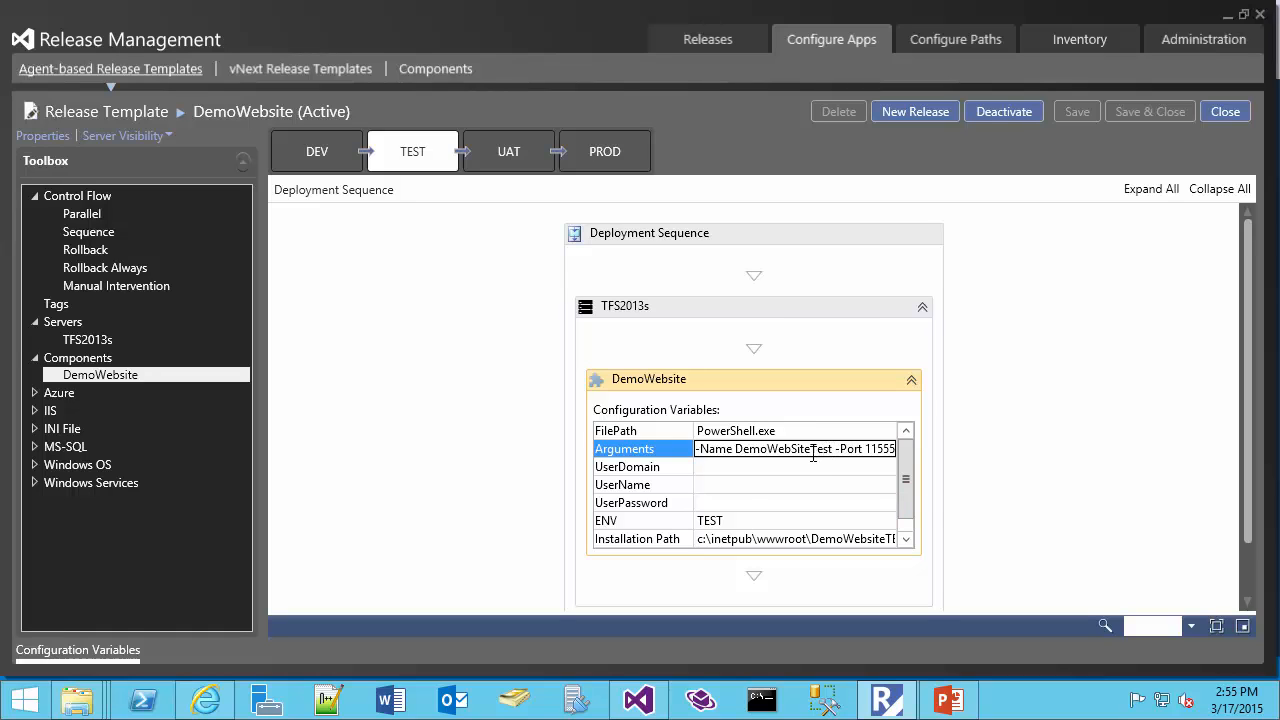
left_click(727, 521)
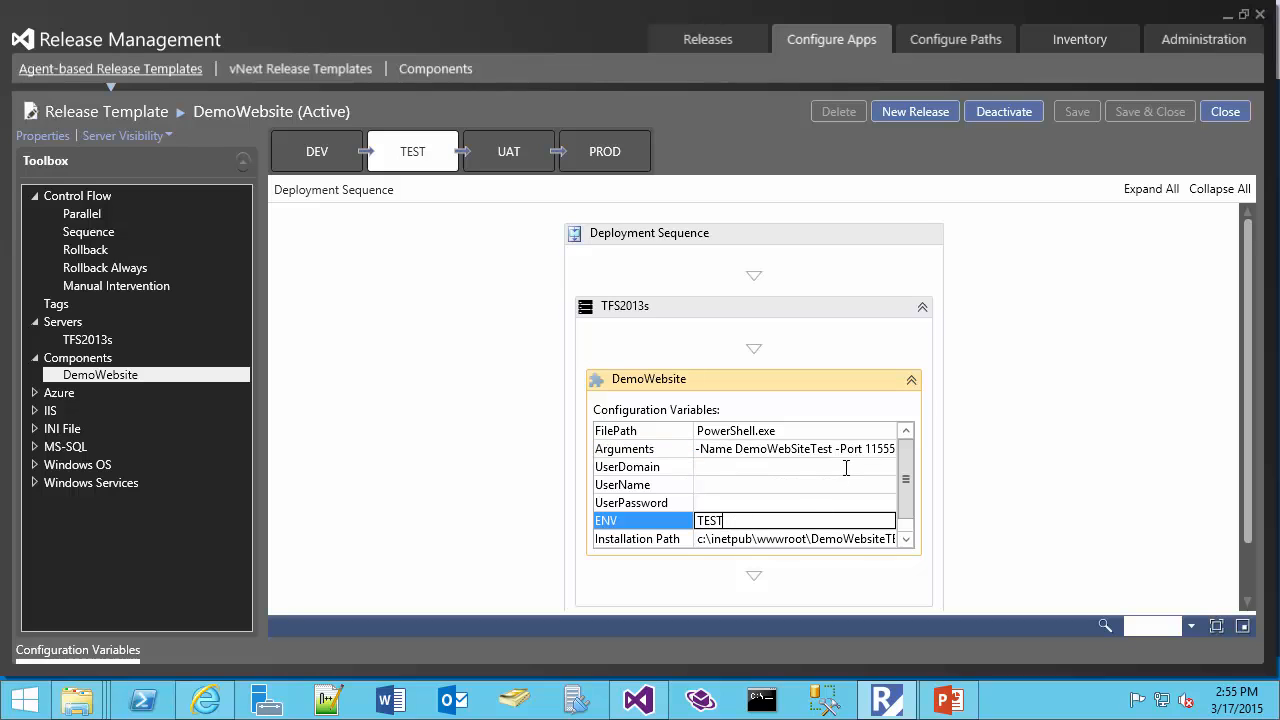
left_click(813, 456)
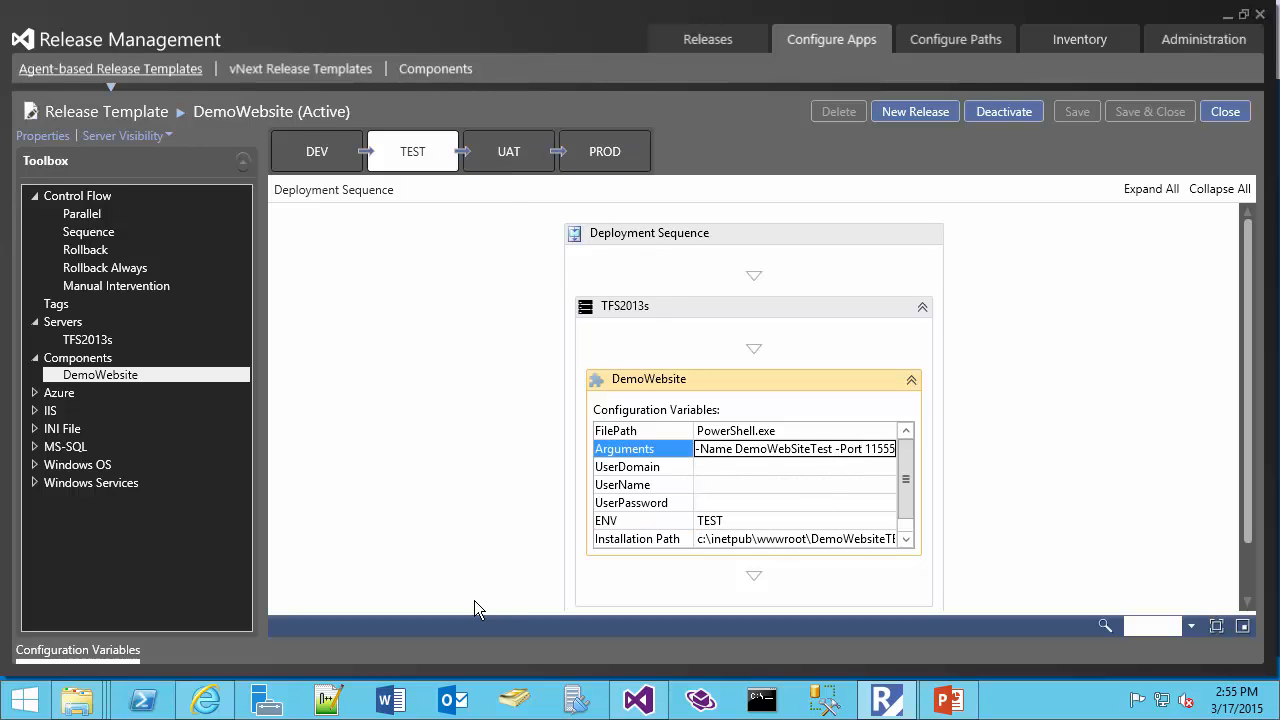
Open the DemoWebsite-vNext template from the vNext release templates and show the Deploy Using PS/DSC action in its toolbox
left_click(299, 70)
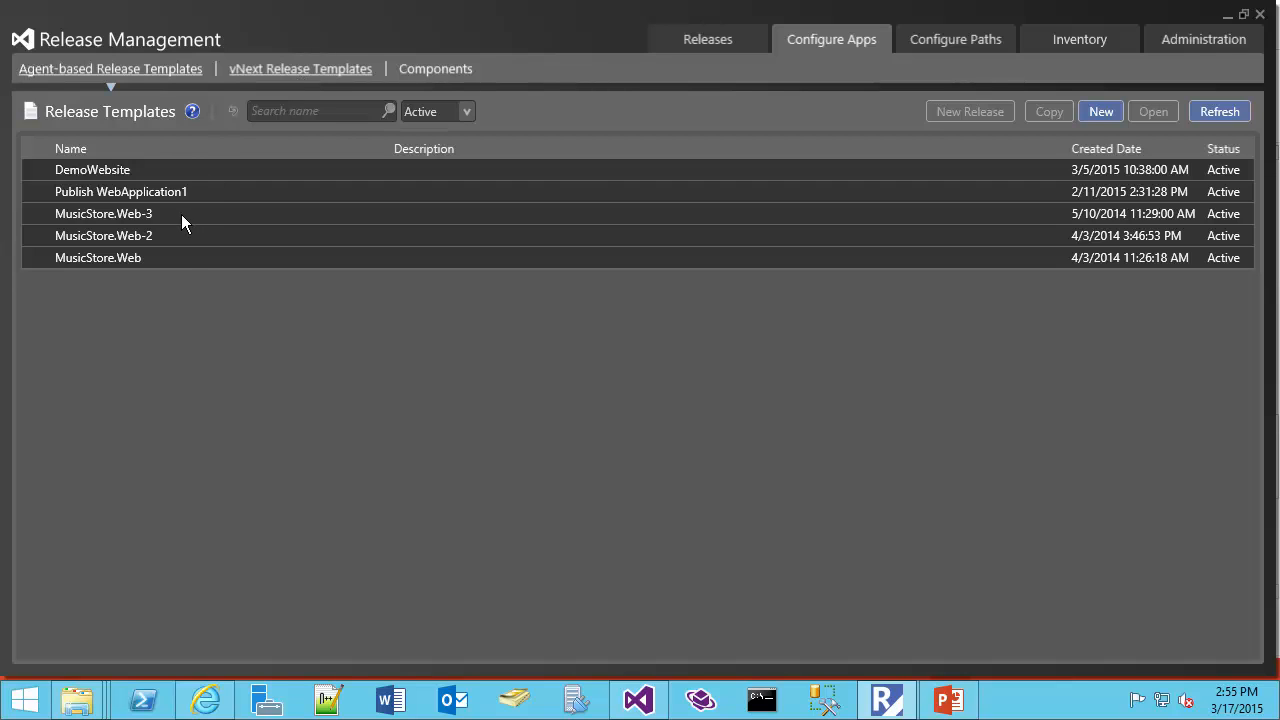
left_click(180, 170)
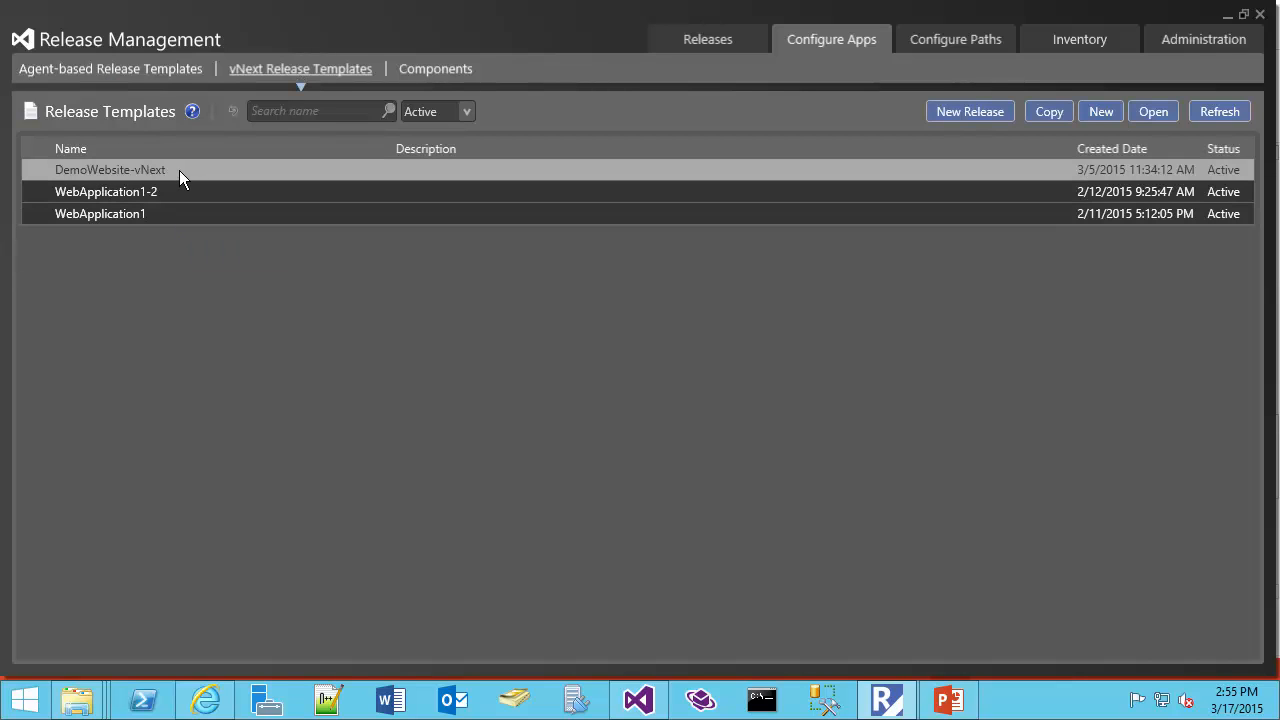
double_click(179, 170)
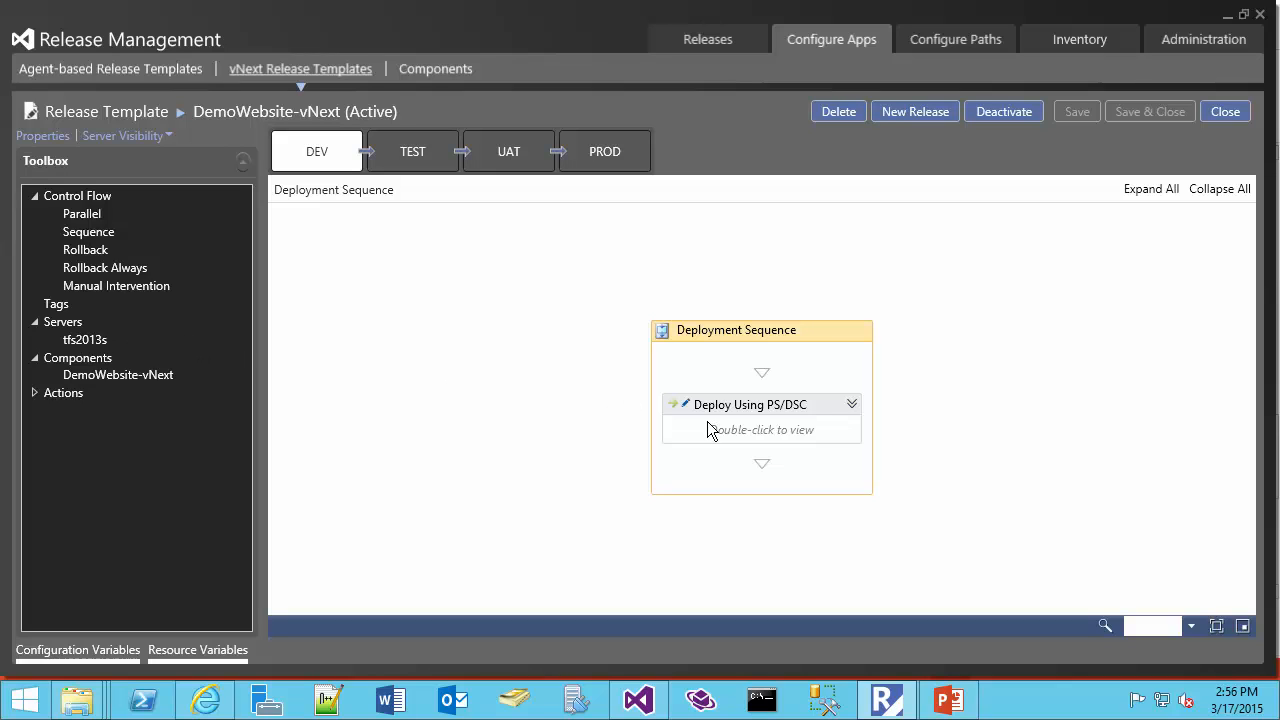
left_click(35, 393)
left_click(124, 429)
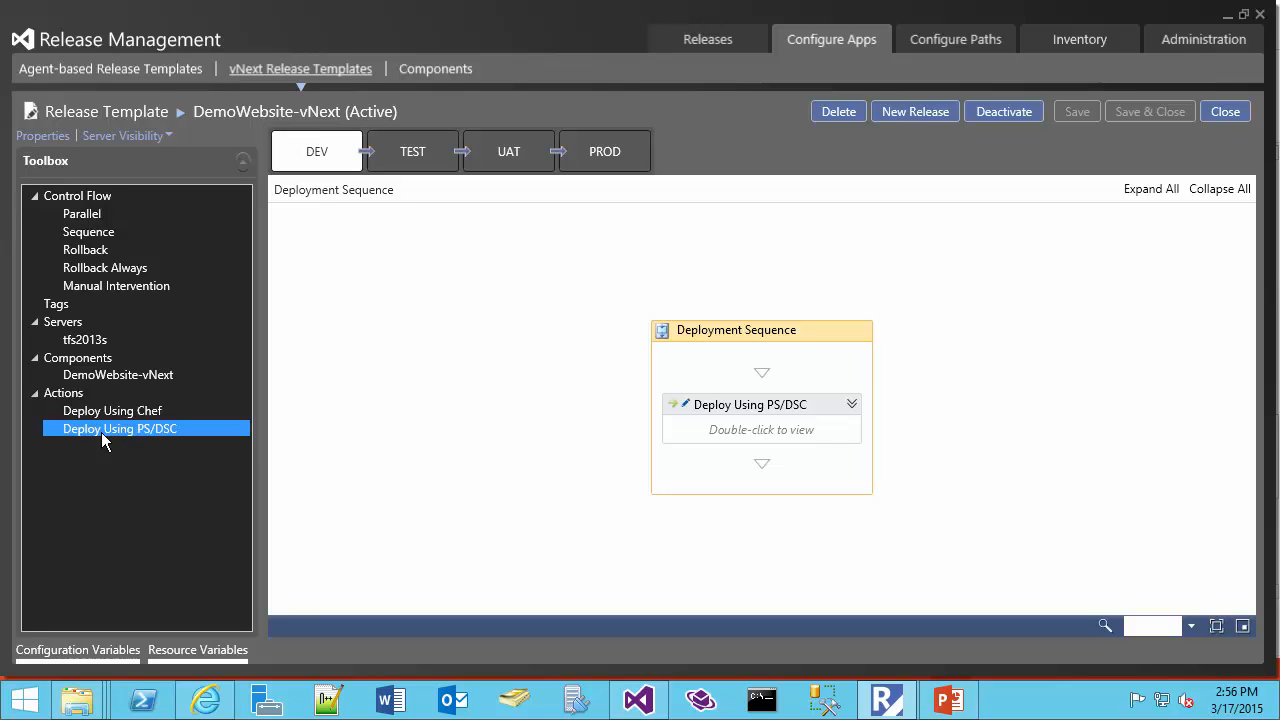
Expand the DEV stage's Deploy Using PS/DSC action and examine its UserName, PSScriptPath and remaining configuration variables
left_click(852, 404)
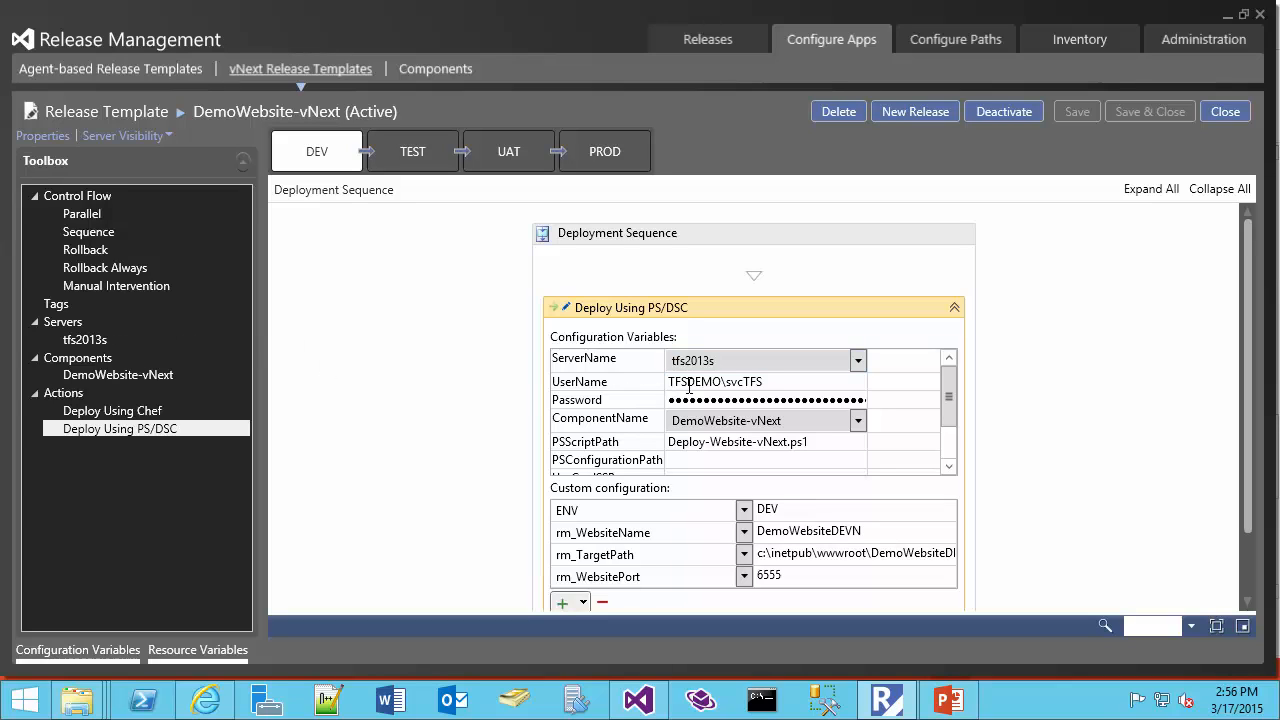
left_click(767, 381)
left_click_drag(762, 381, 666, 390)
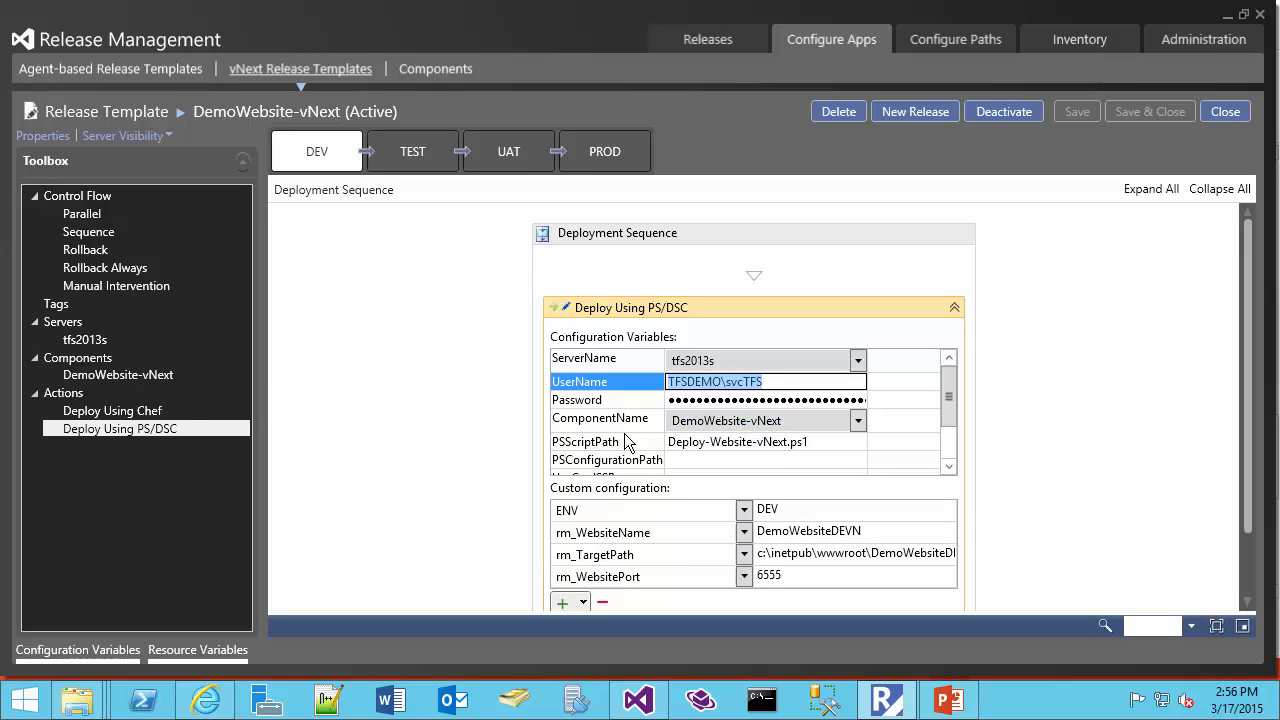
left_click(752, 443)
left_click_drag(822, 447, 668, 450)
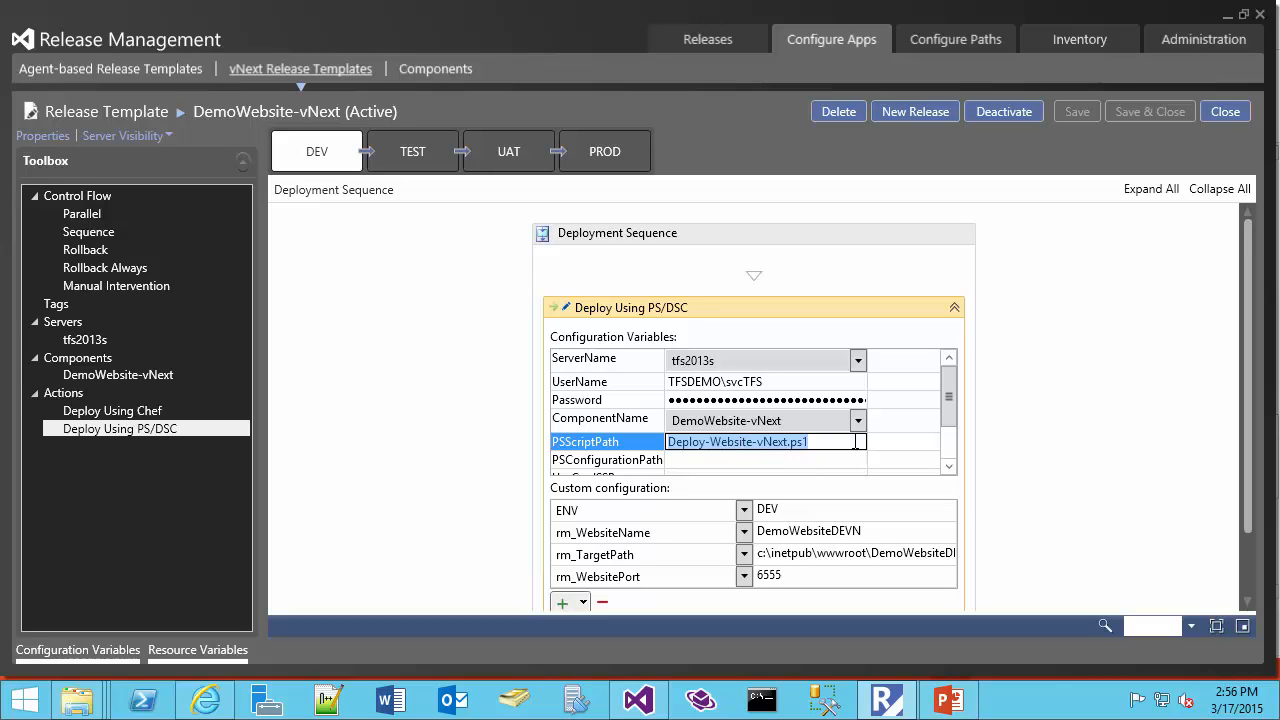
left_click_drag(949, 409, 942, 457)
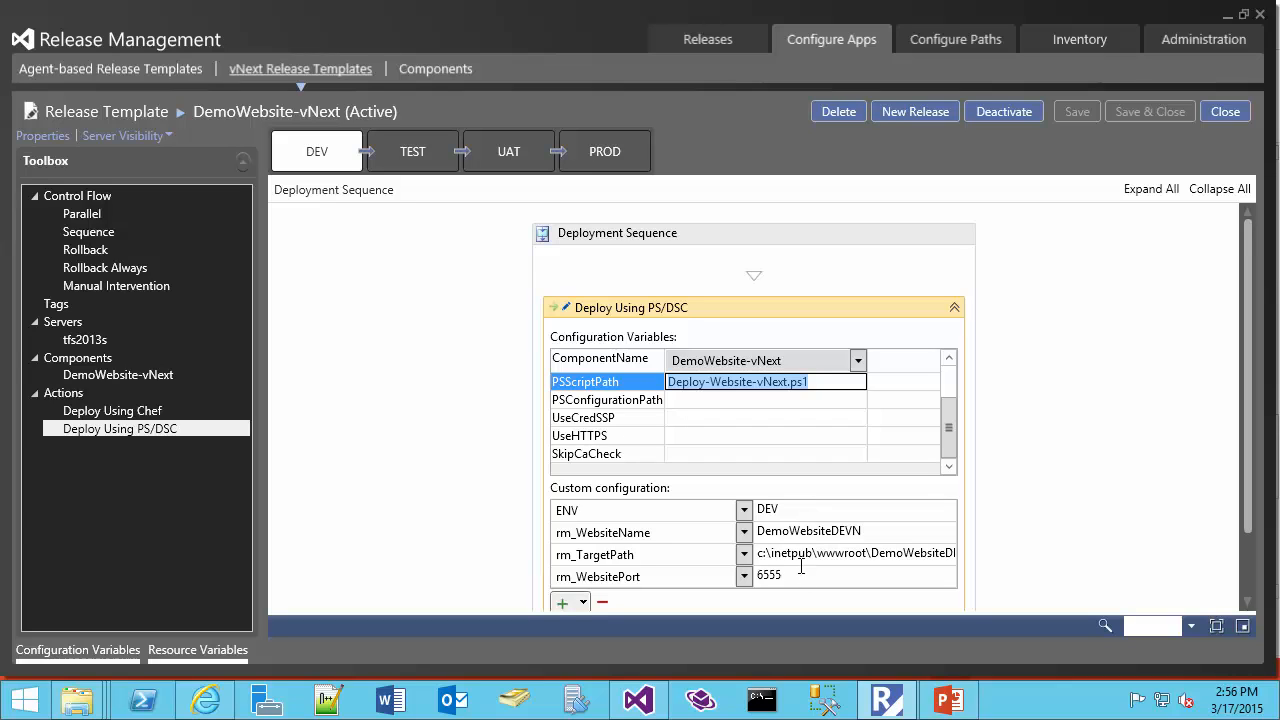
Examine the DEV action's custom configuration values for rm_WebsiteName, rm_TargetPath and rm_WebsitePort
left_click(798, 531)
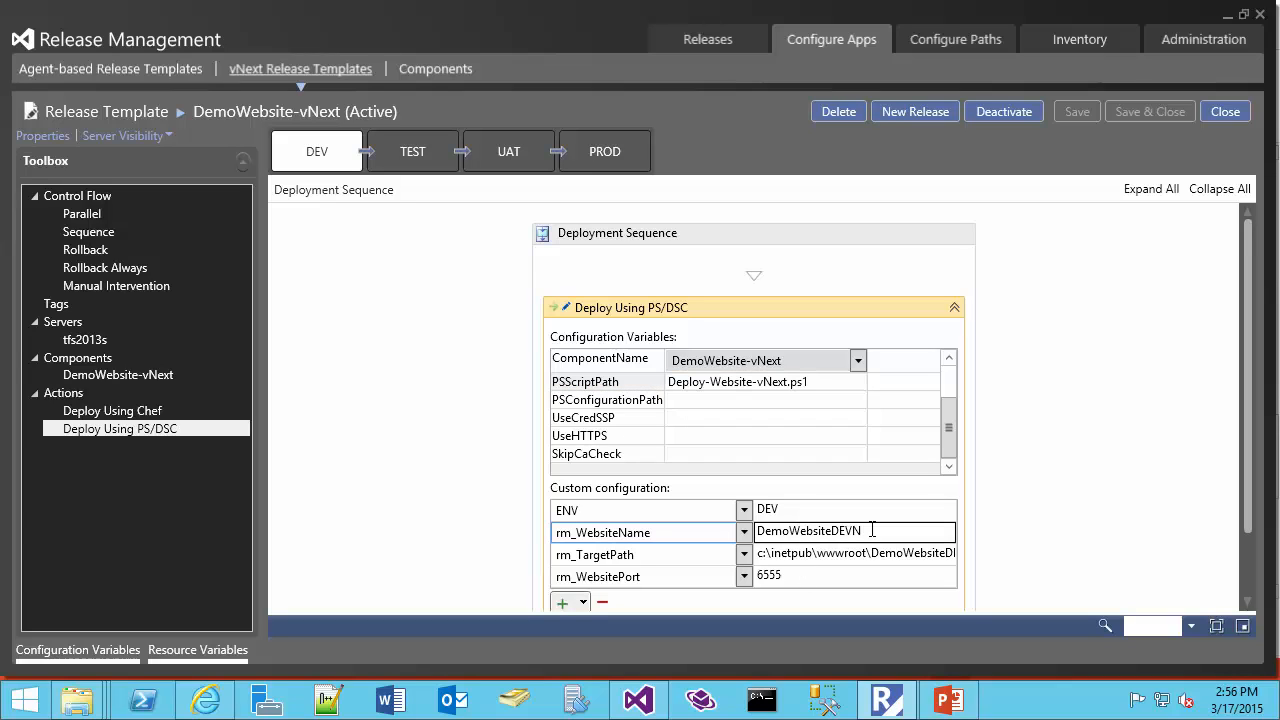
left_click_drag(870, 531, 748, 533)
left_click(771, 555)
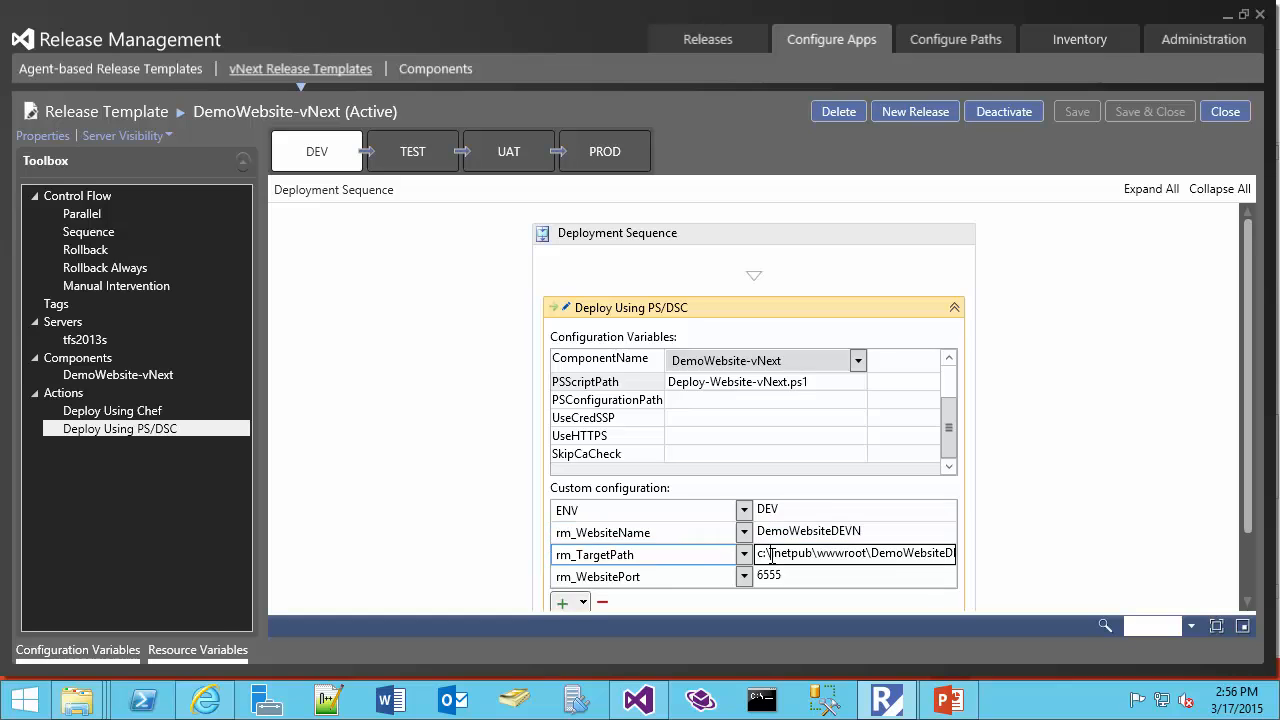
double_click(769, 575)
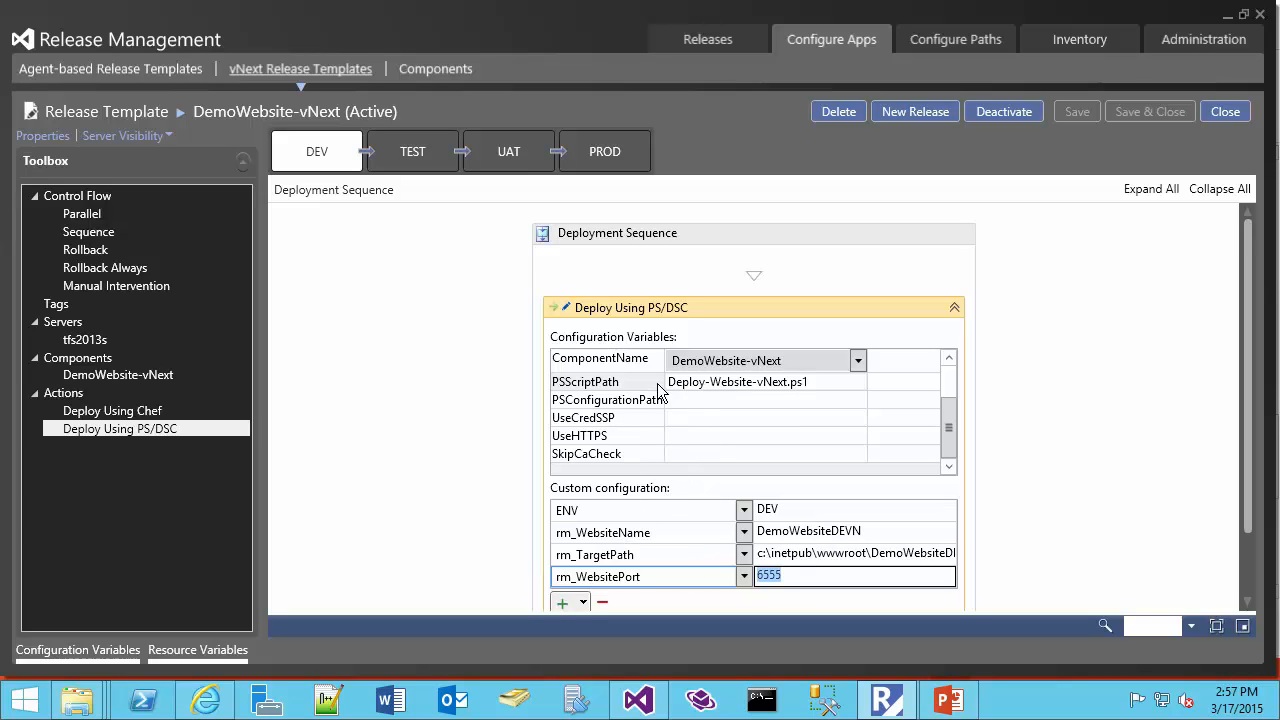
Show the TEST stage, examine the custom configuration of its Deploy Using PS/DSC action, and close the DemoWebsite-vNext template
left_click(418, 152)
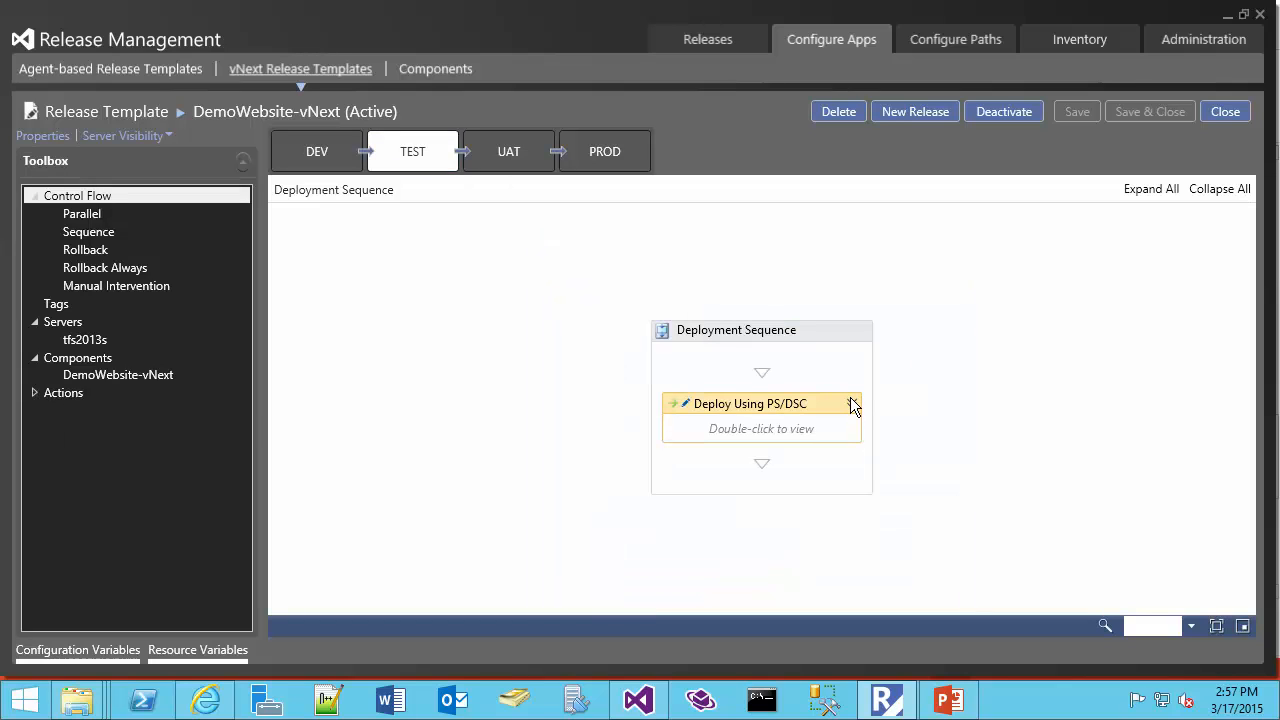
left_click(851, 403)
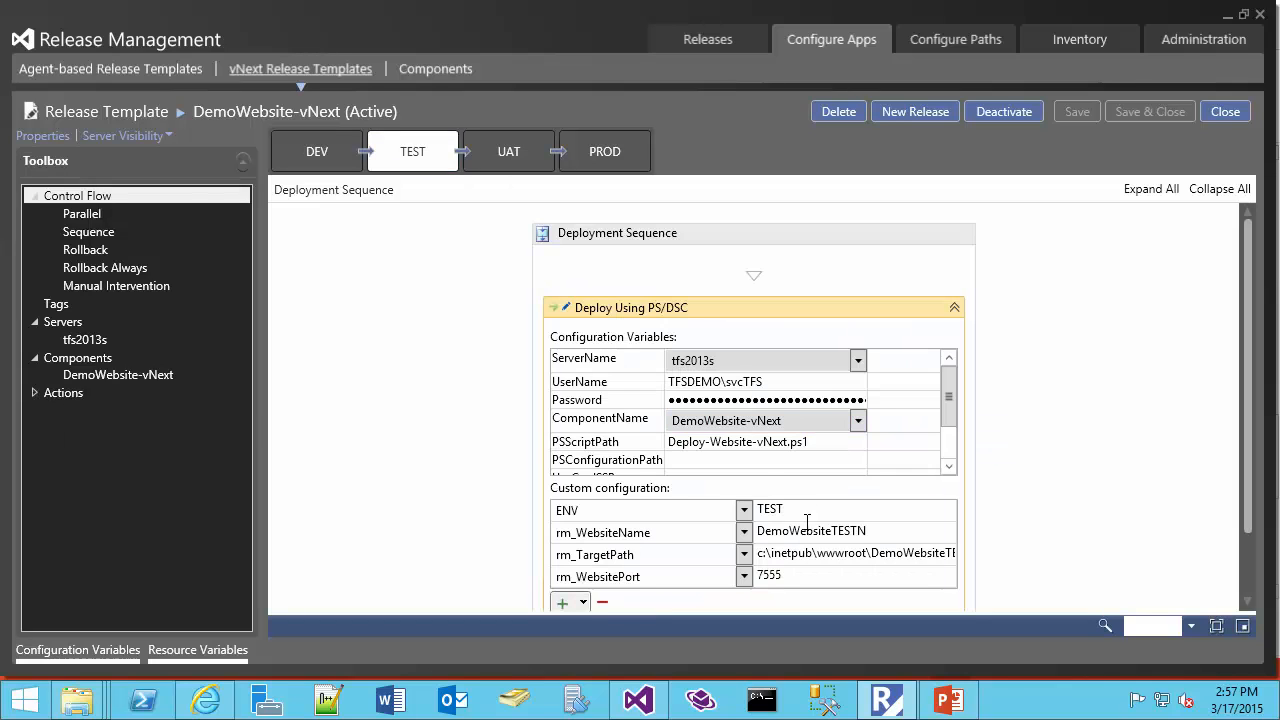
left_click(773, 508)
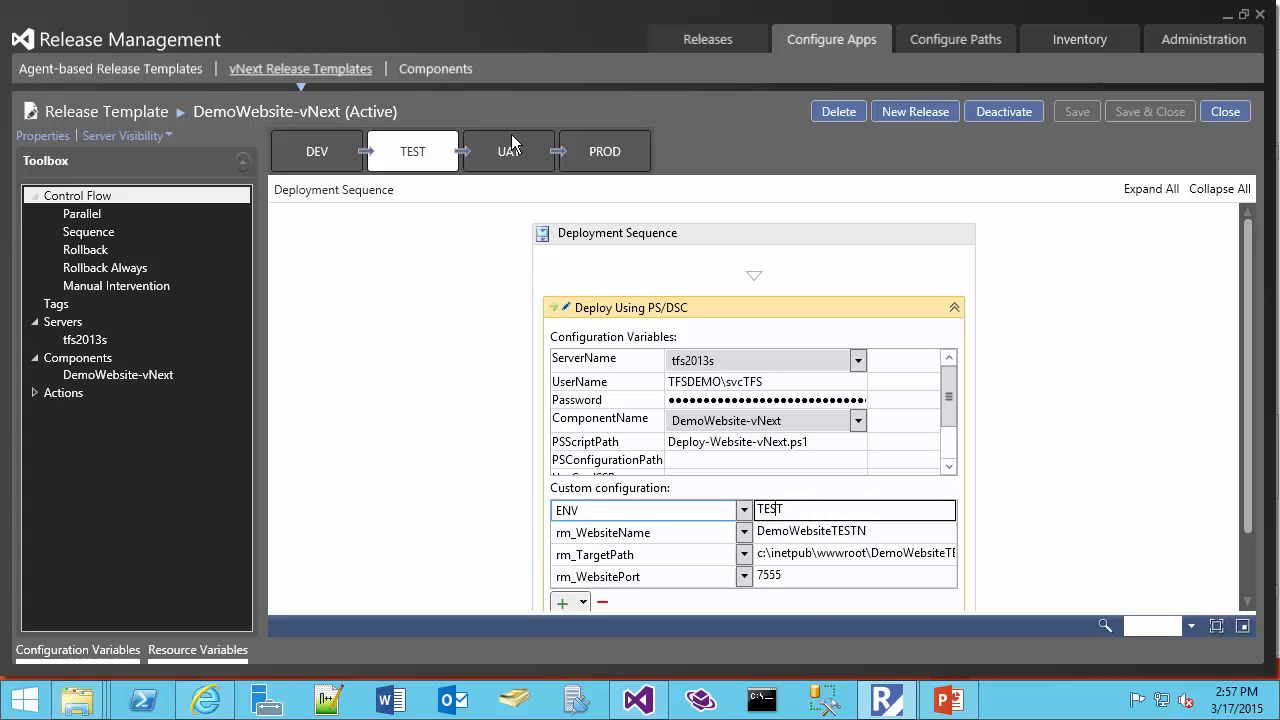
left_click(1231, 117)
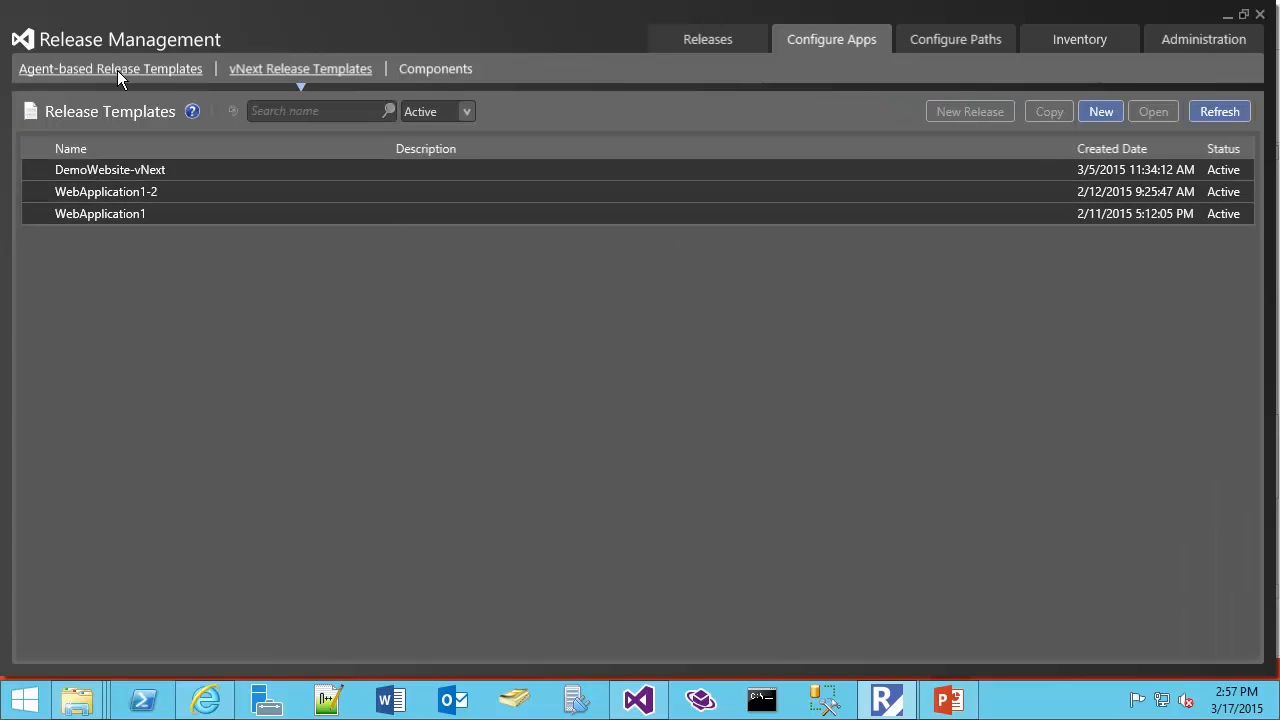
Begin a new release from the agent-based DemoWebsite release template
left_click(190, 170)
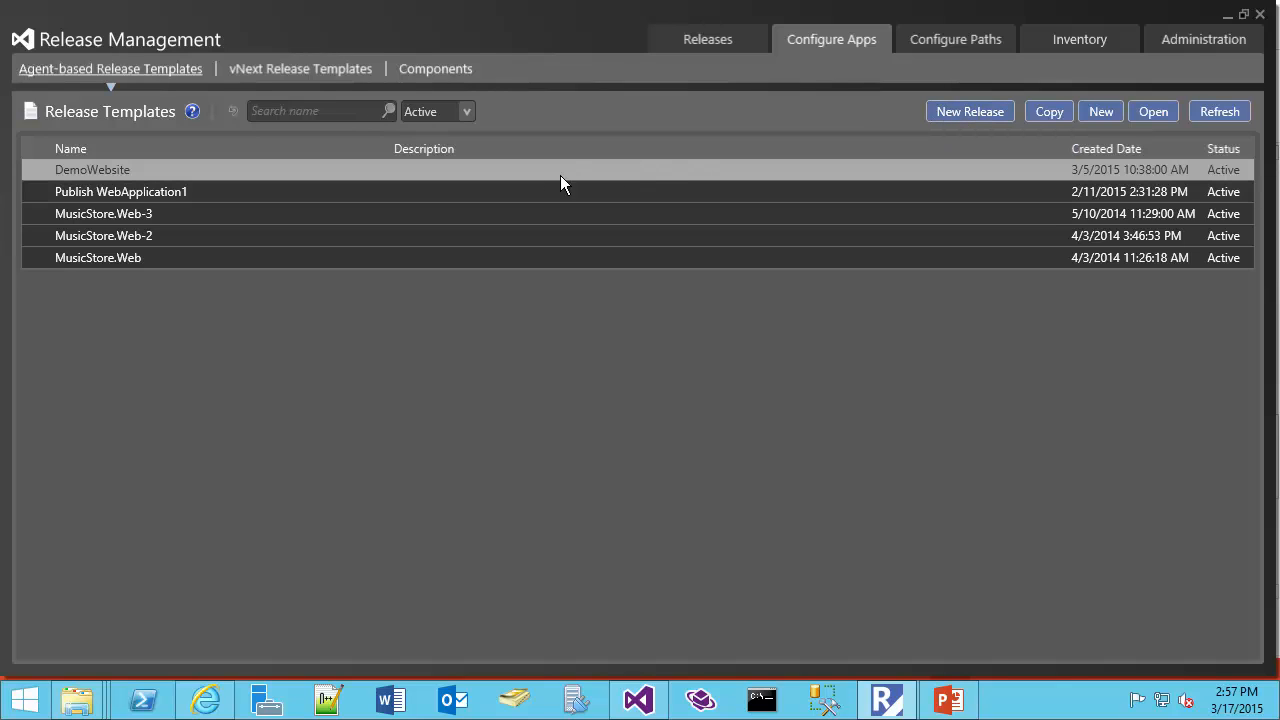
left_click(978, 114)
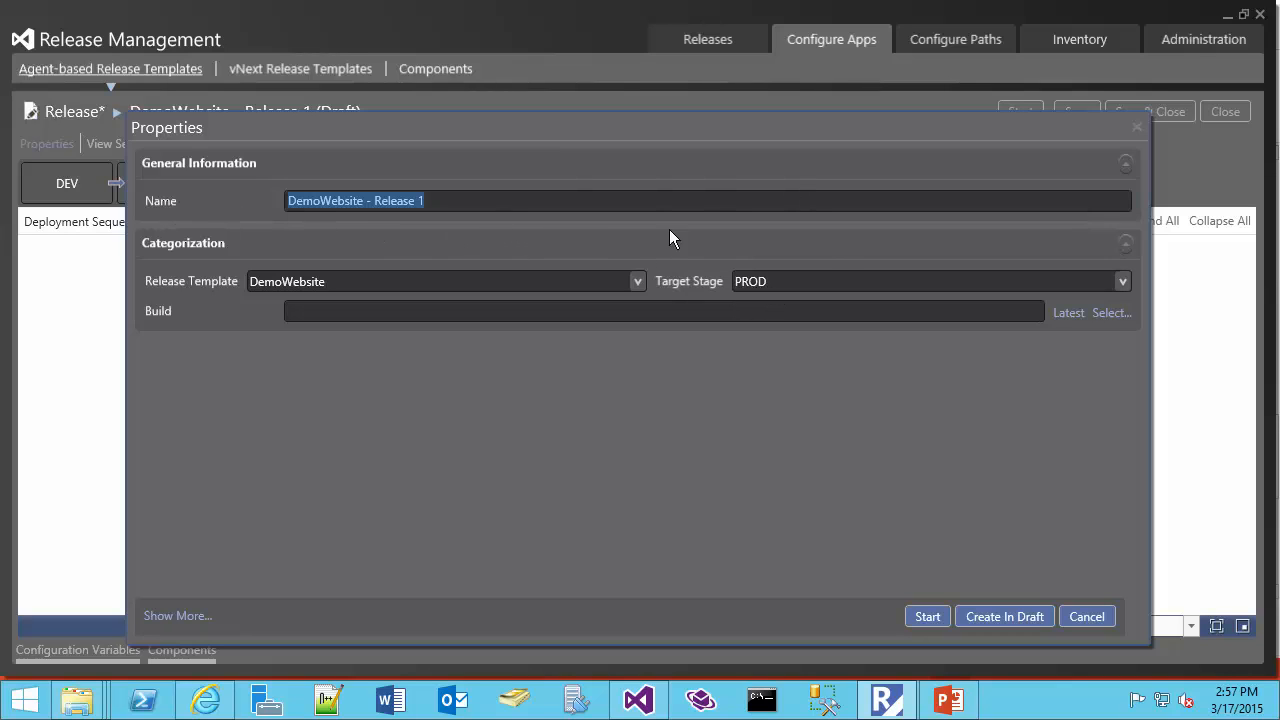
left_click(383, 308)
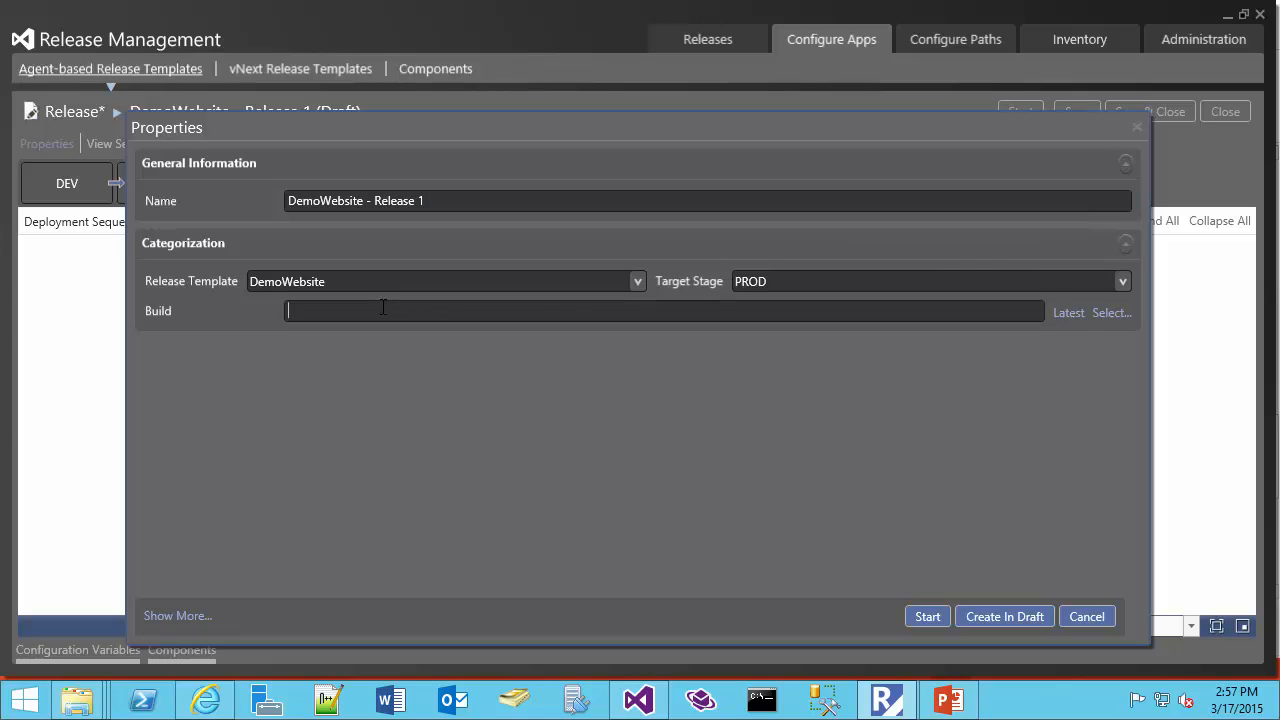
Look through the builds available for the release from the last 7 and last 14 days, and leave the search without selecting one
left_click(1108, 313)
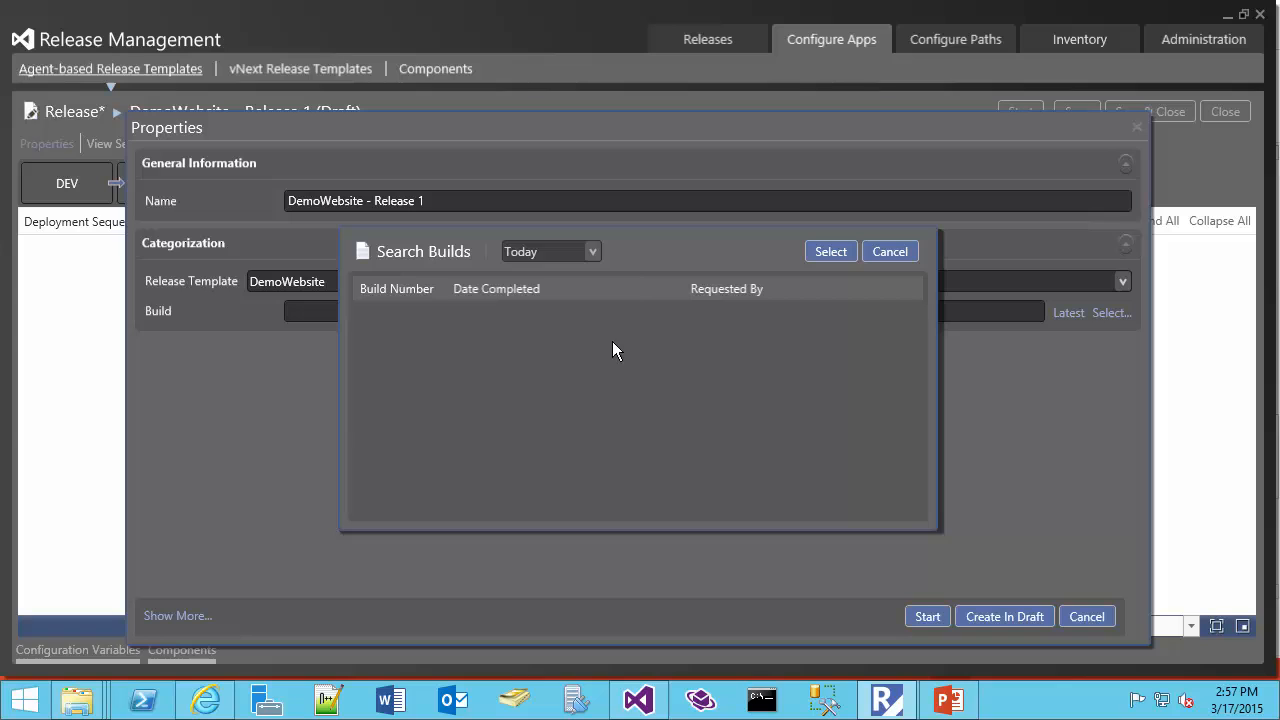
left_click(593, 252)
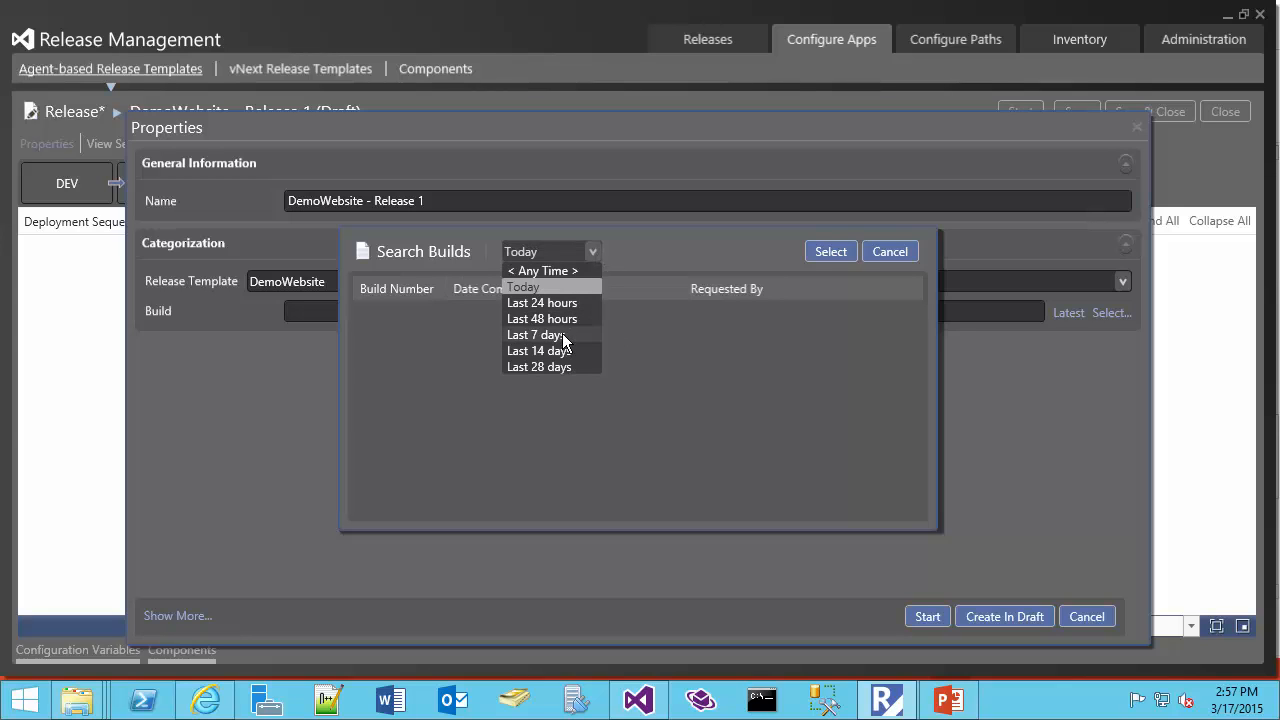
left_click(560, 335)
left_click(413, 310)
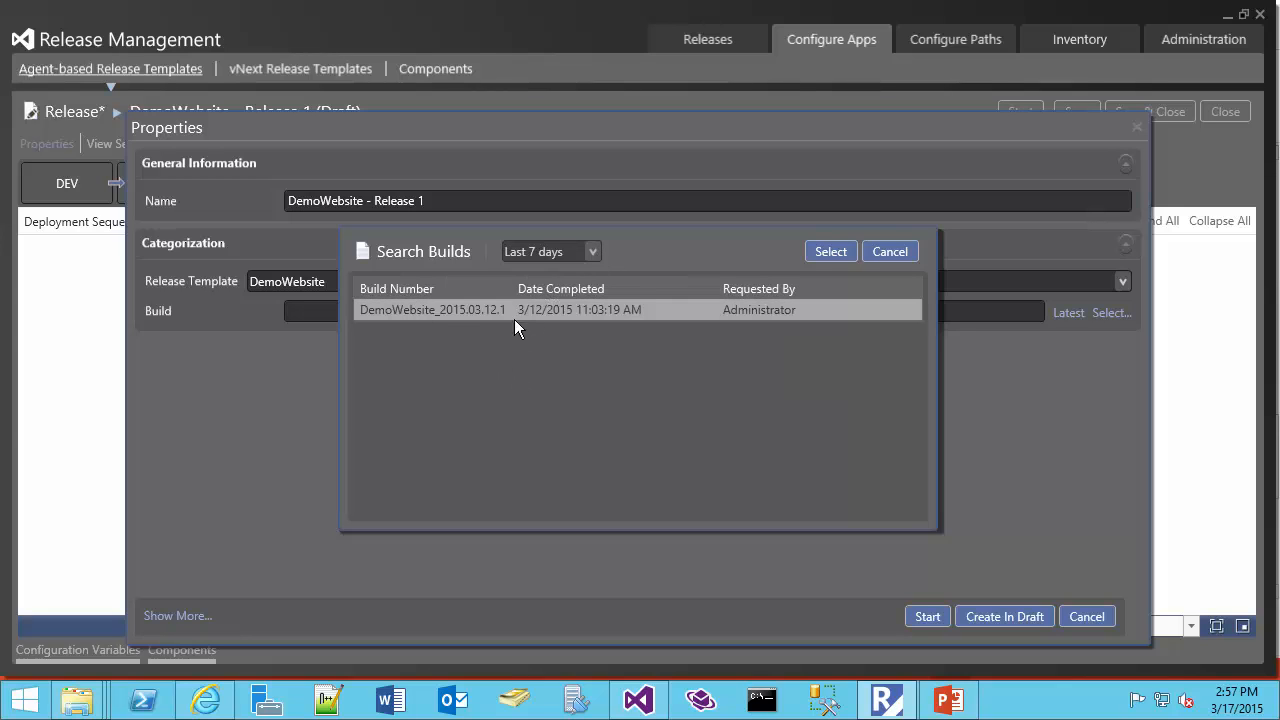
left_click(593, 252)
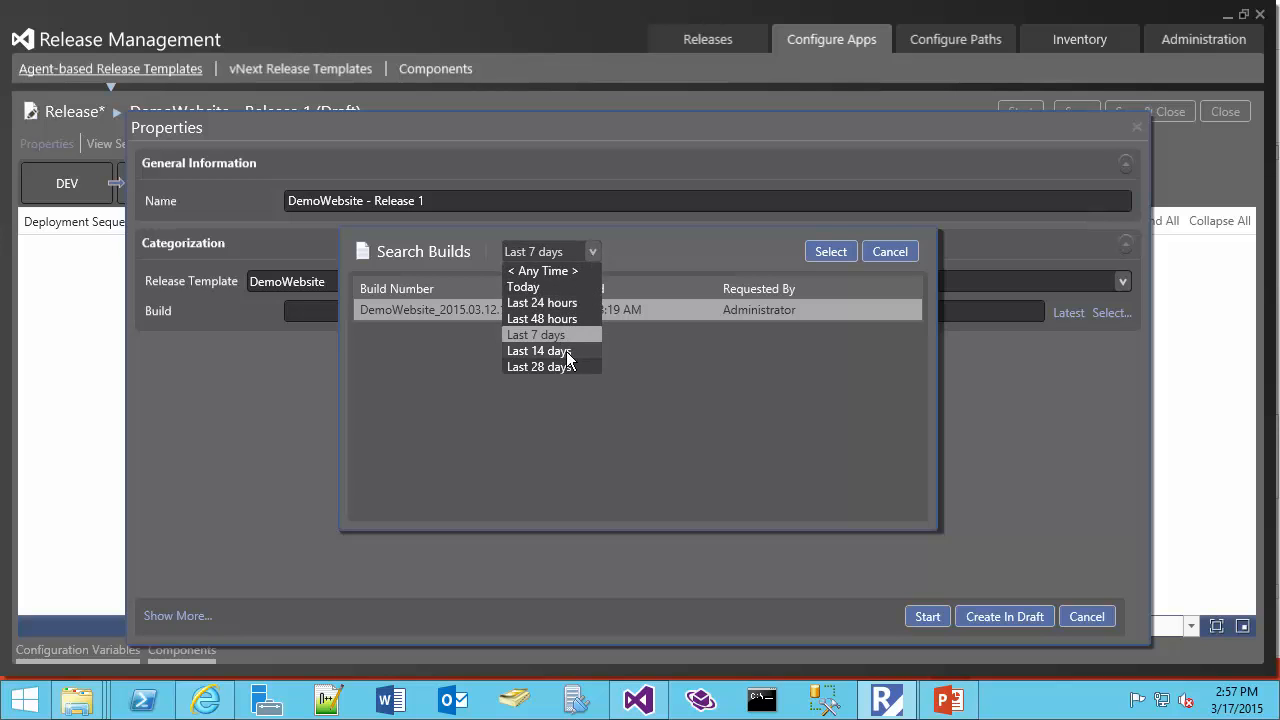
left_click(569, 355)
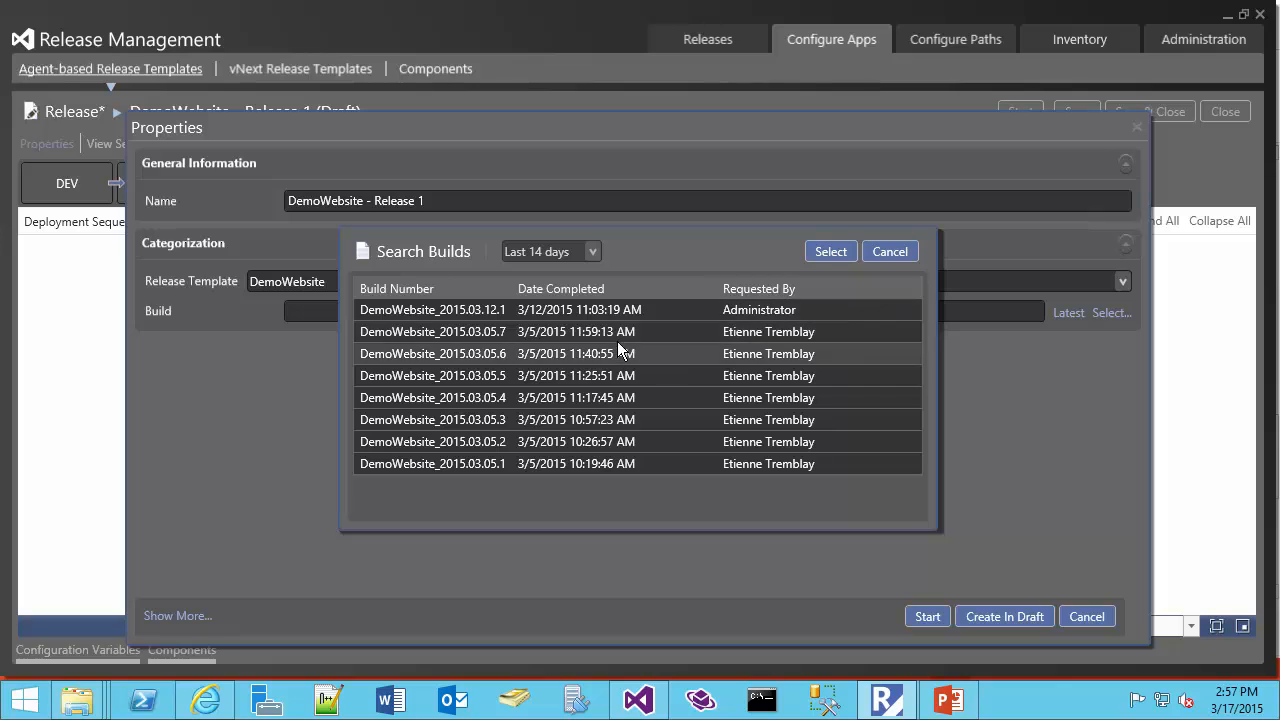
left_click(887, 251)
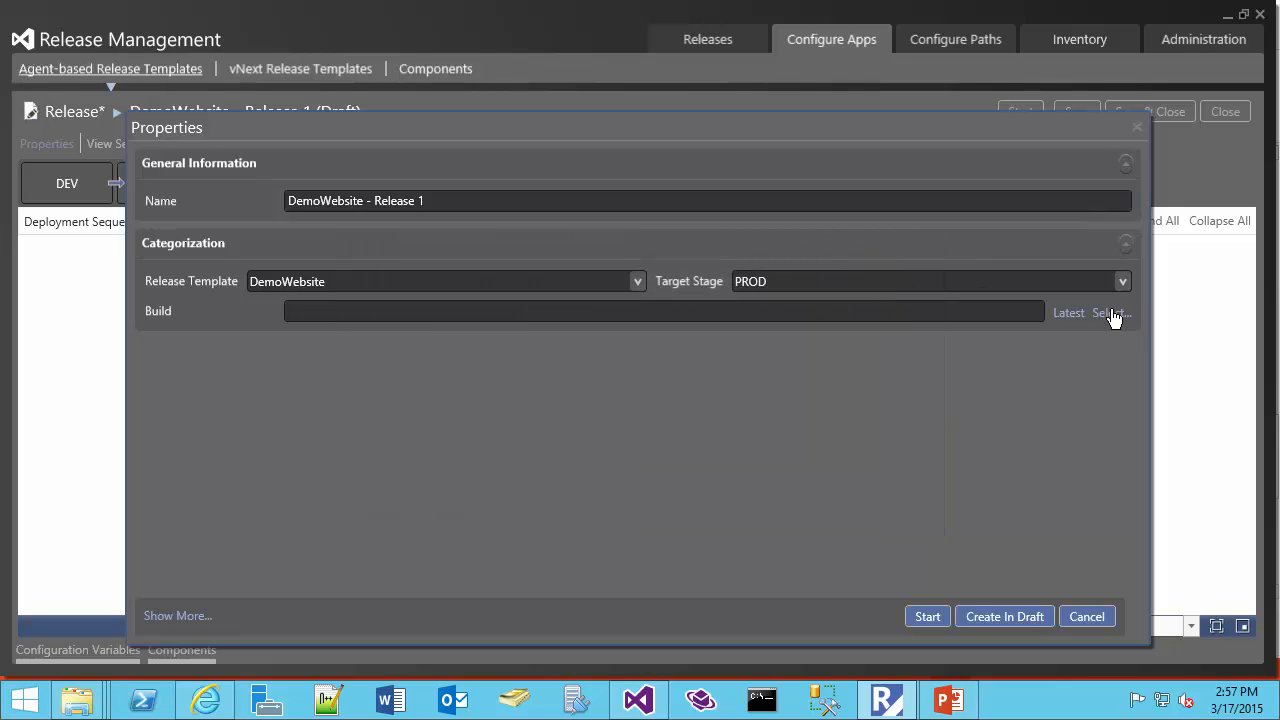
Assign the latest build to the release, name the release DemoWebsite_2015.03.12.1 after that build, and start it
left_click(1066, 314)
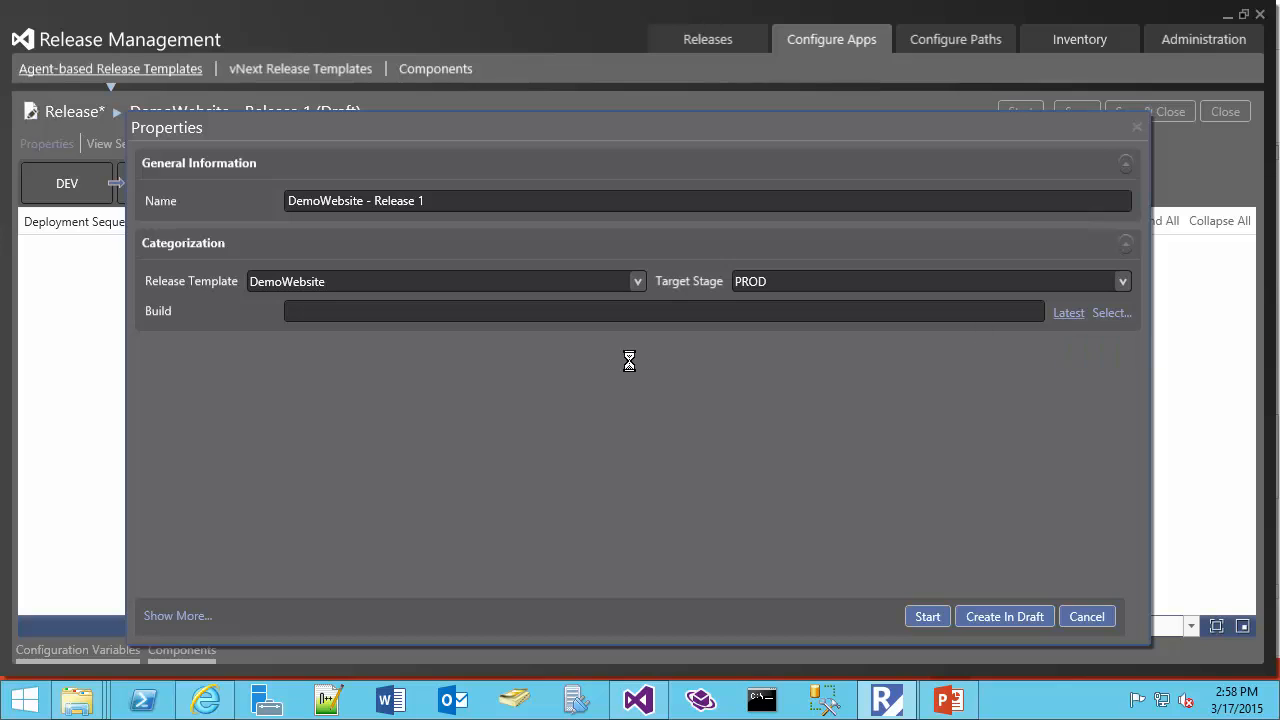
triple_click(432, 312)
key("ctrl+c")
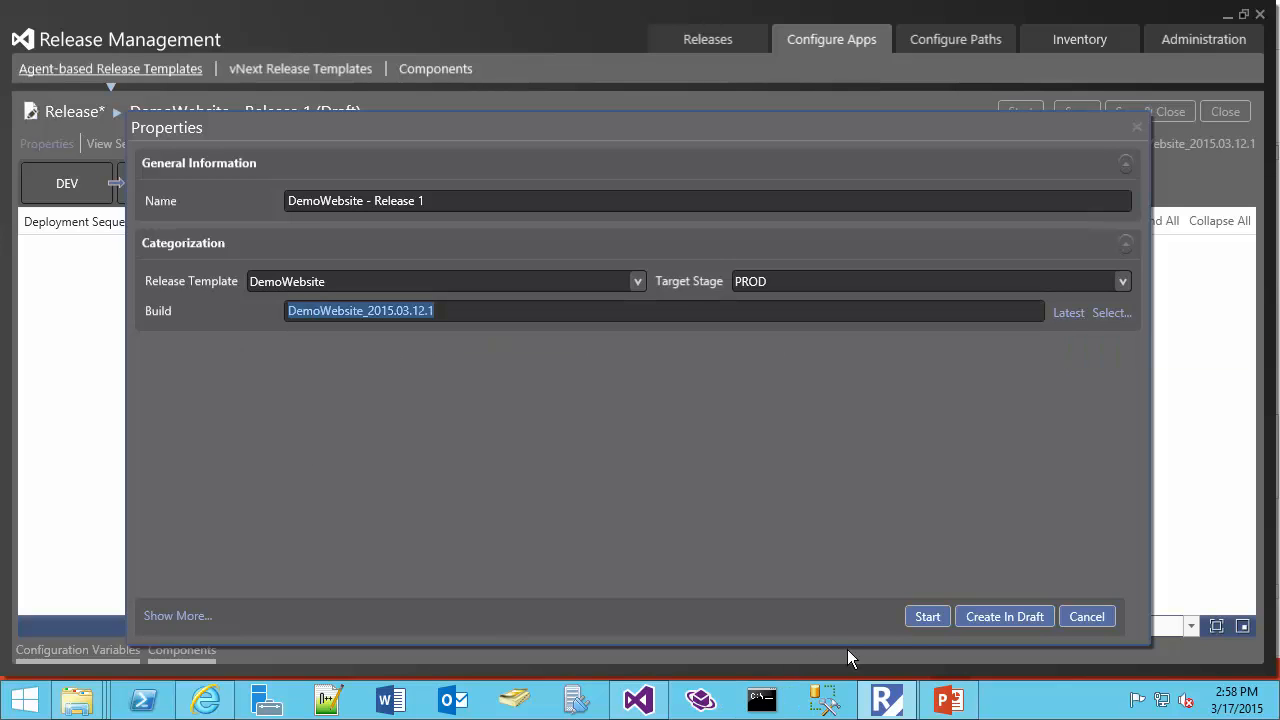
left_click(921, 620)
left_click_drag(422, 205, 232, 203)
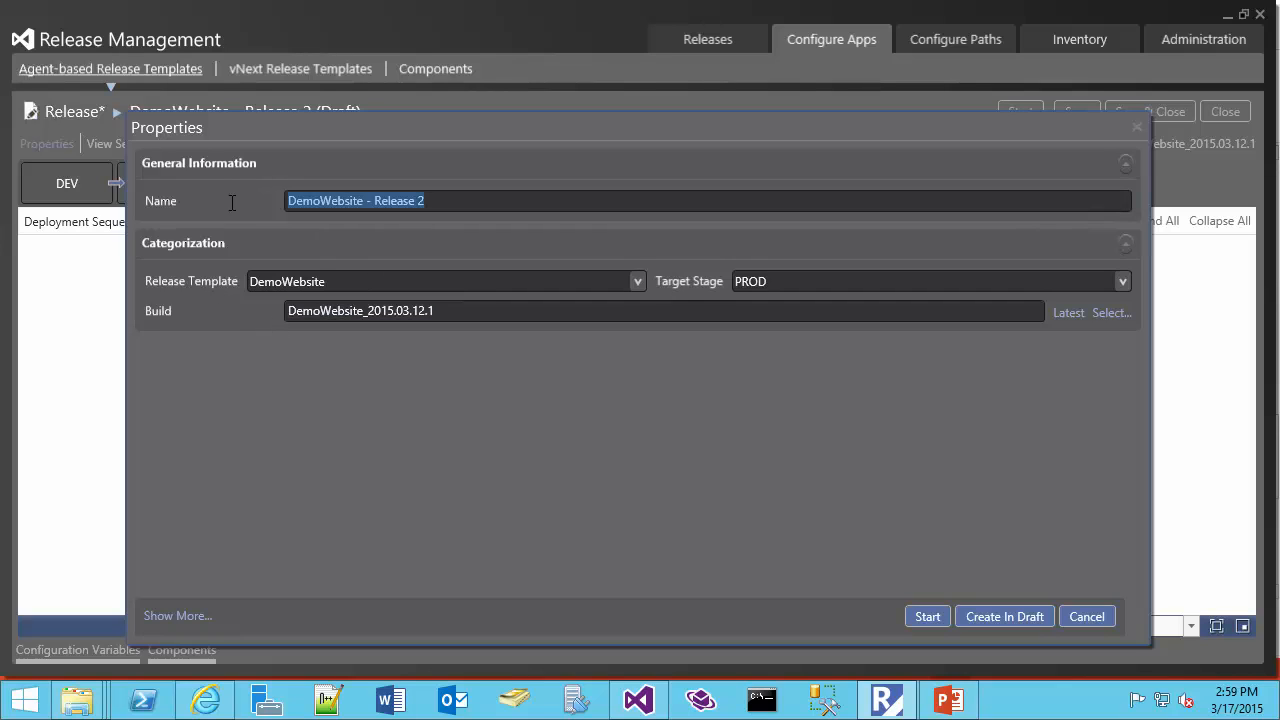
key("ctrl+v")
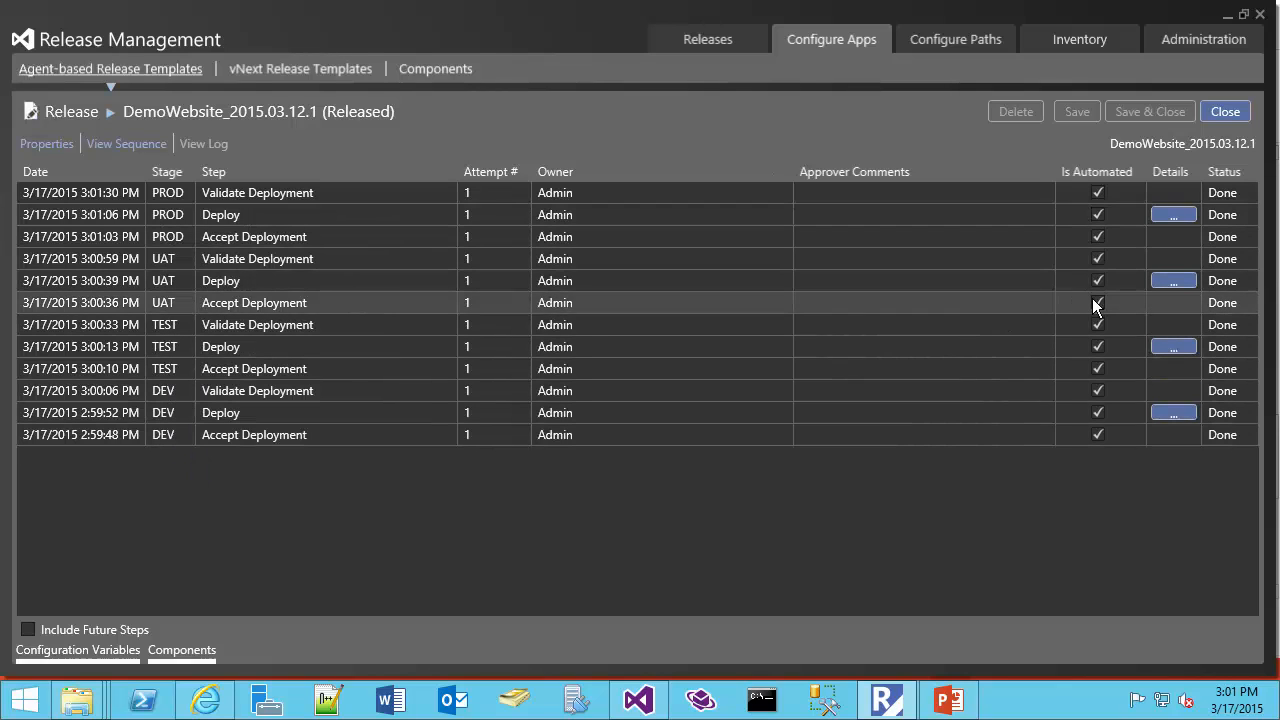
Open the UAT Deploy step's details, read its command output log through to the end, and close the log and details
left_click(1143, 285)
left_click(1165, 281)
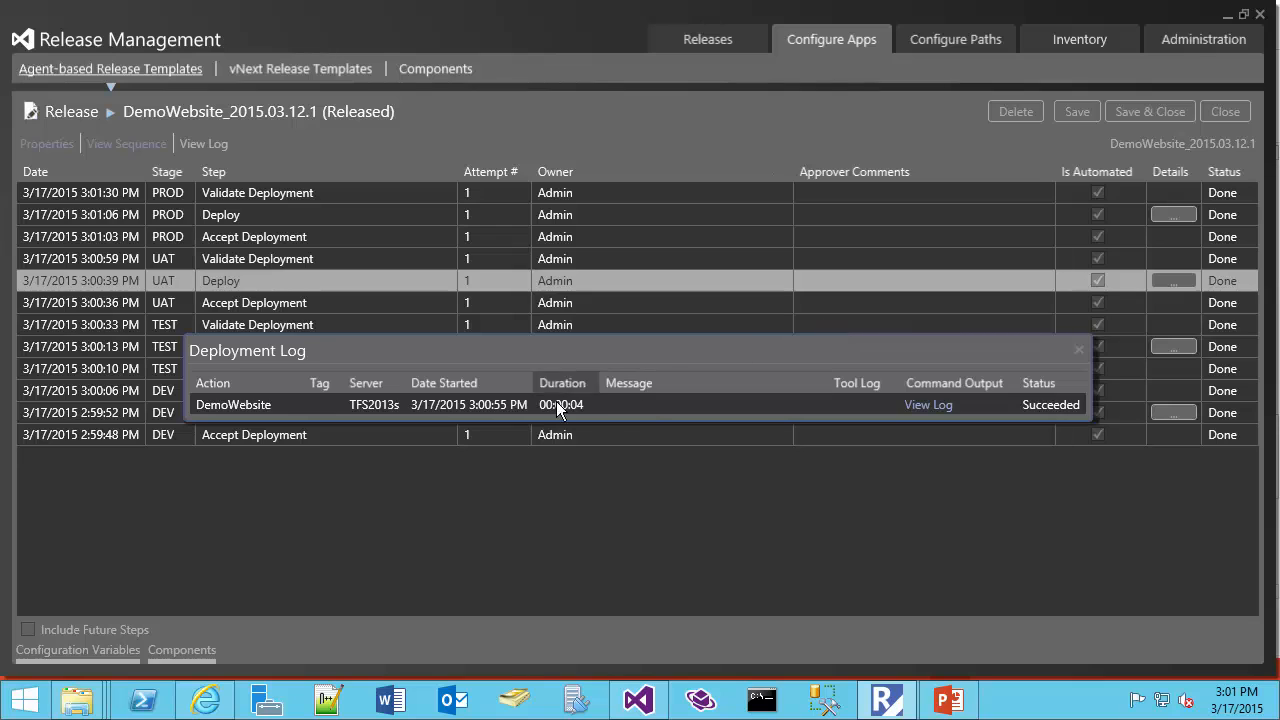
left_click(918, 410)
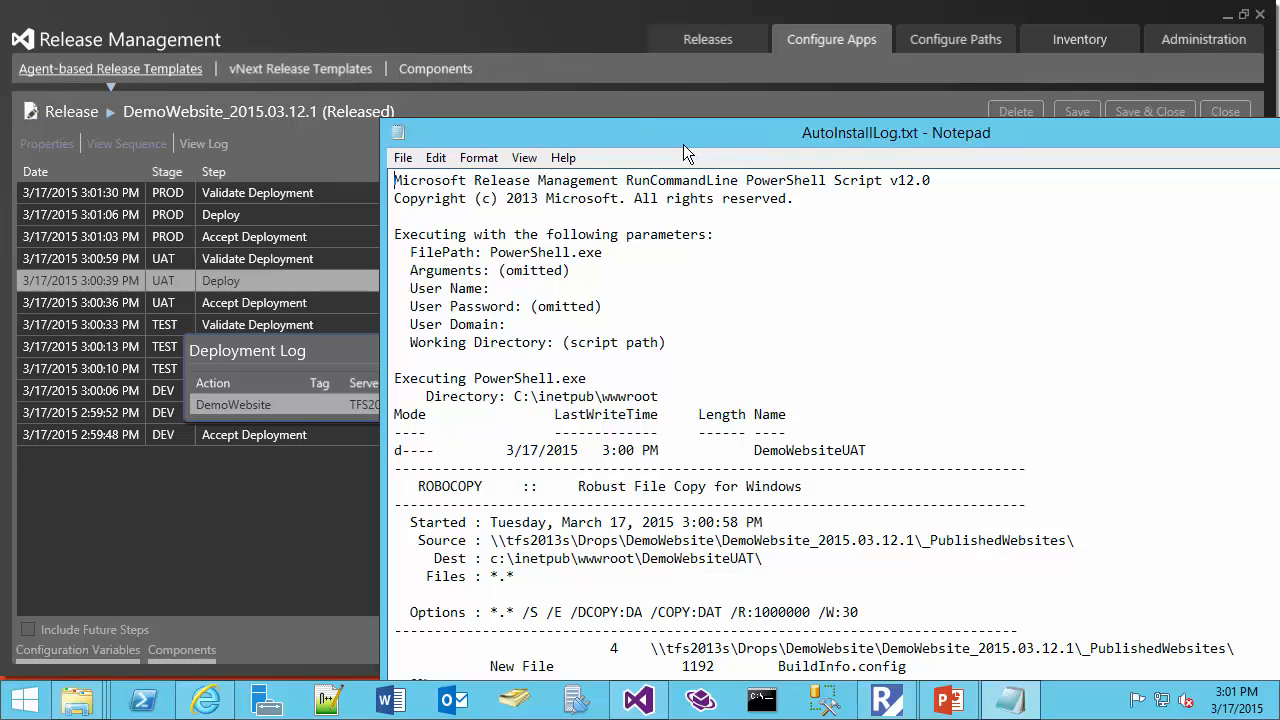
left_click_drag(683, 144, 418, 30)
scroll(485, 260, "down", 3)
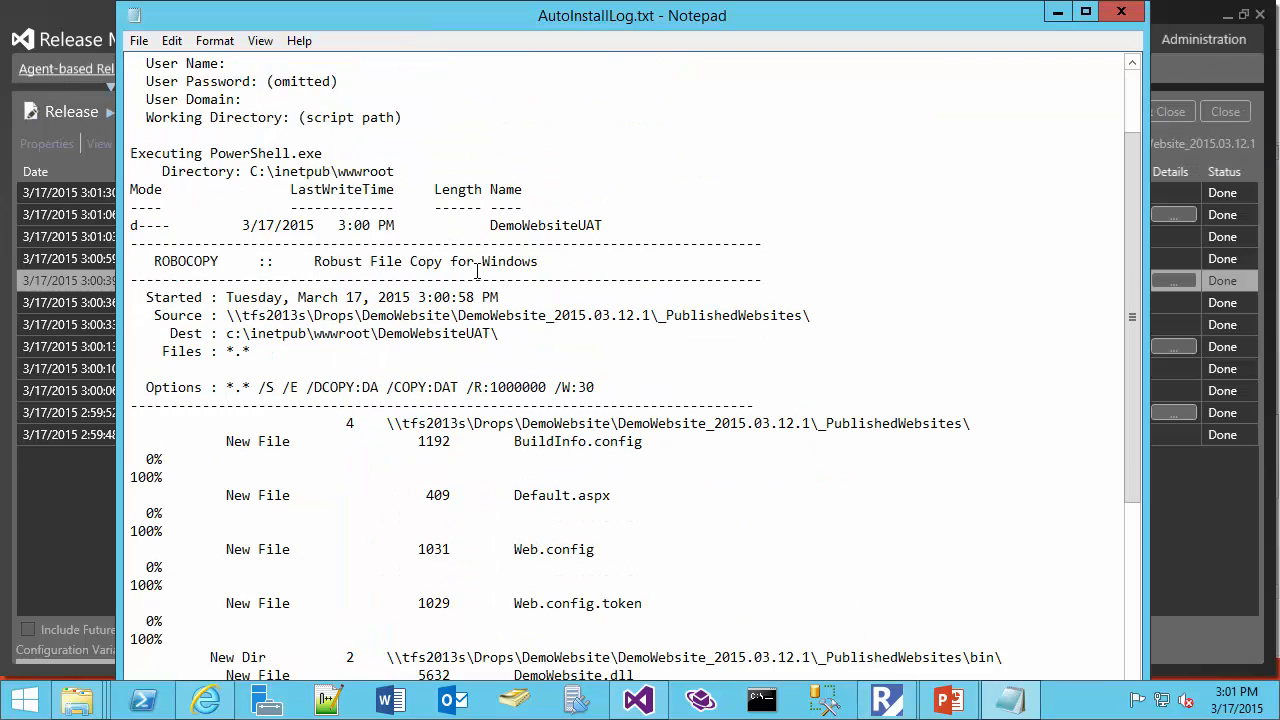
scroll(431, 288, "down", 5)
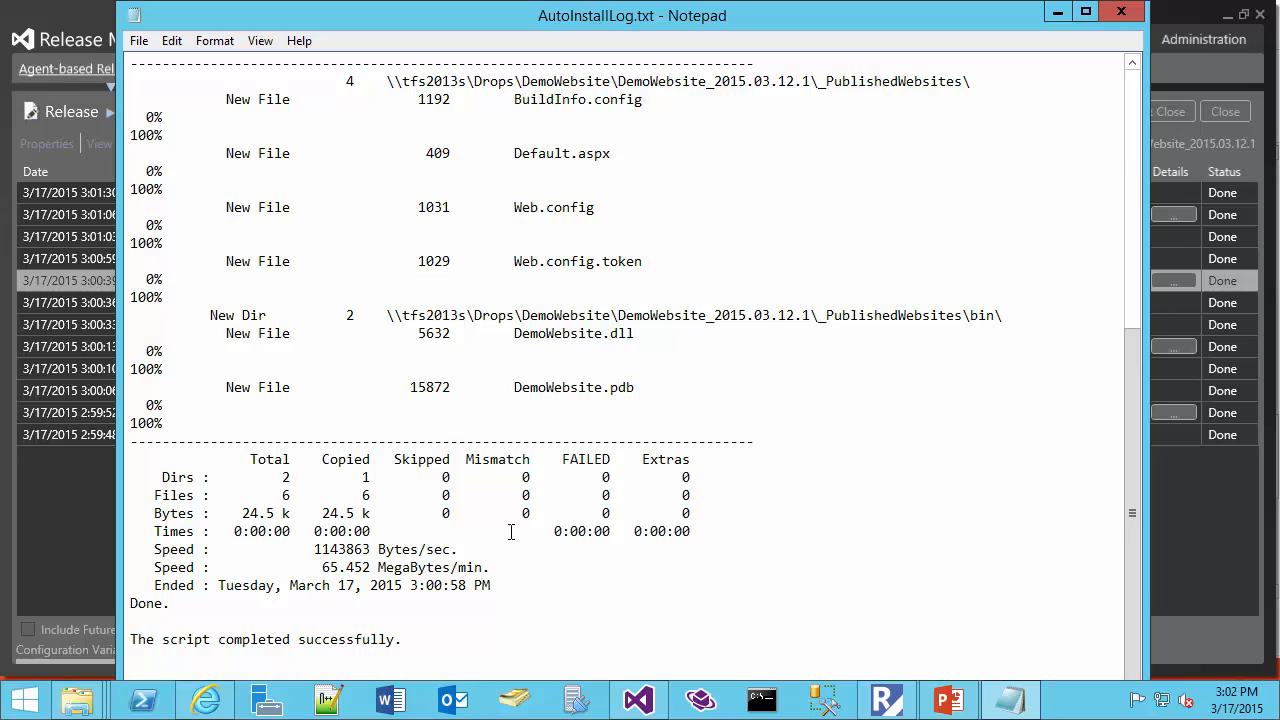
left_click(1121, 12)
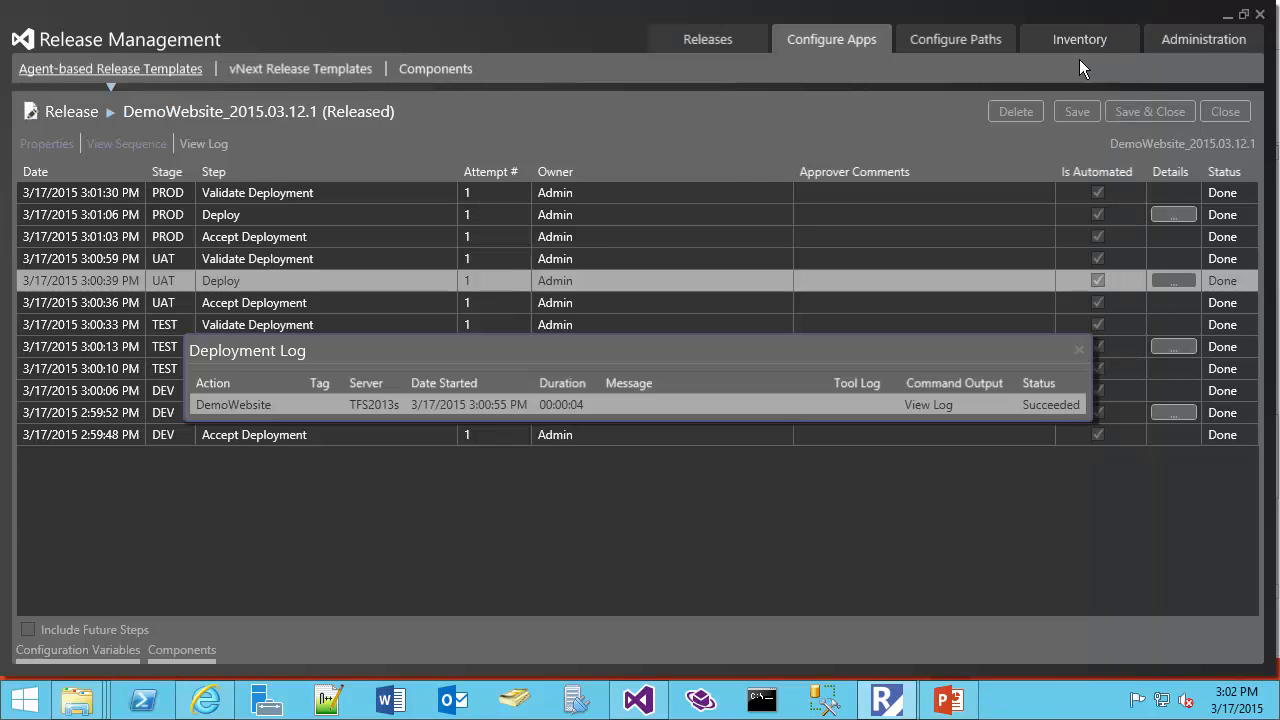
left_click(1074, 348)
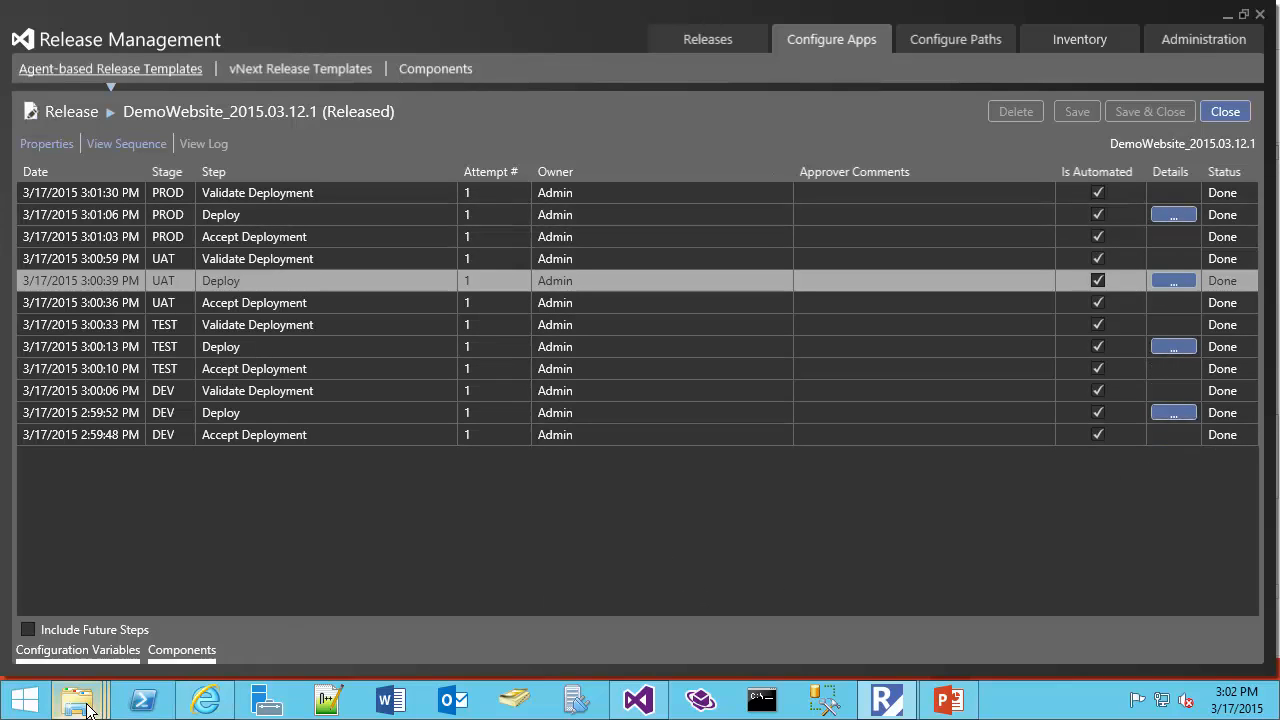
Switch to the wwwroot folder in File Explorer and inspect the deployed files in DemoWebsiteDEV and its bin subfolder
mouse_move(78, 700)
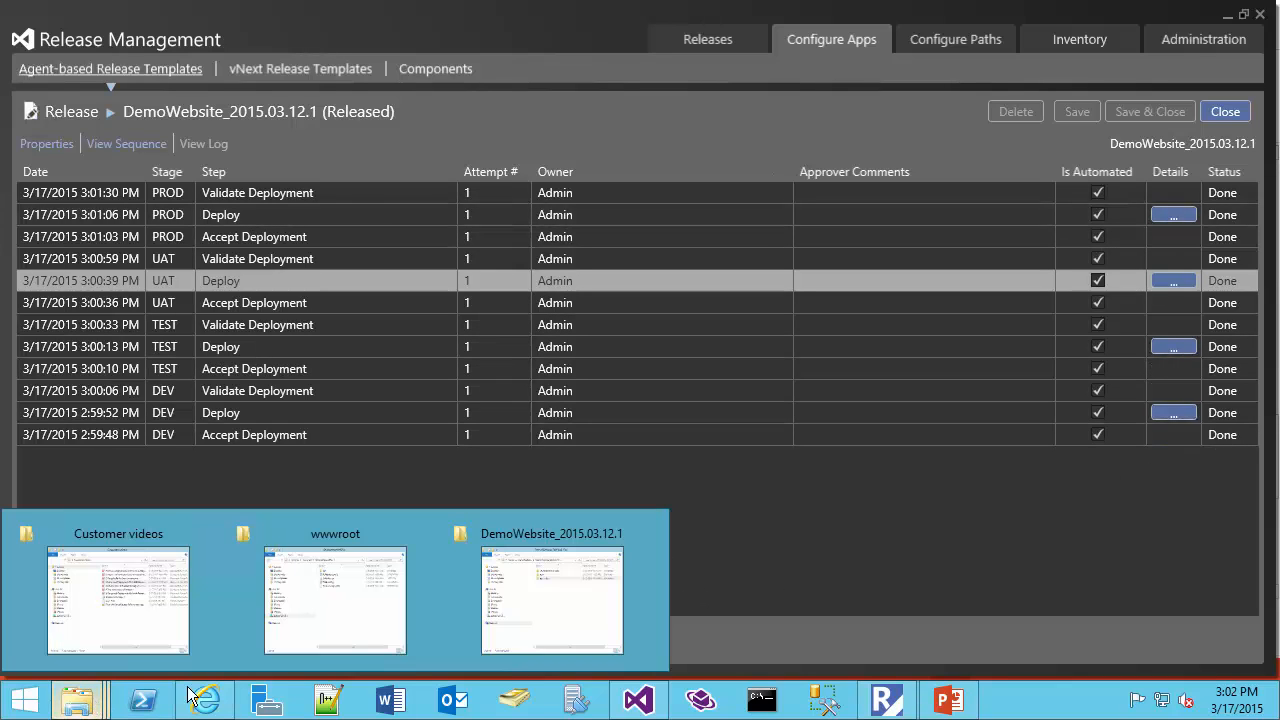
left_click(341, 604)
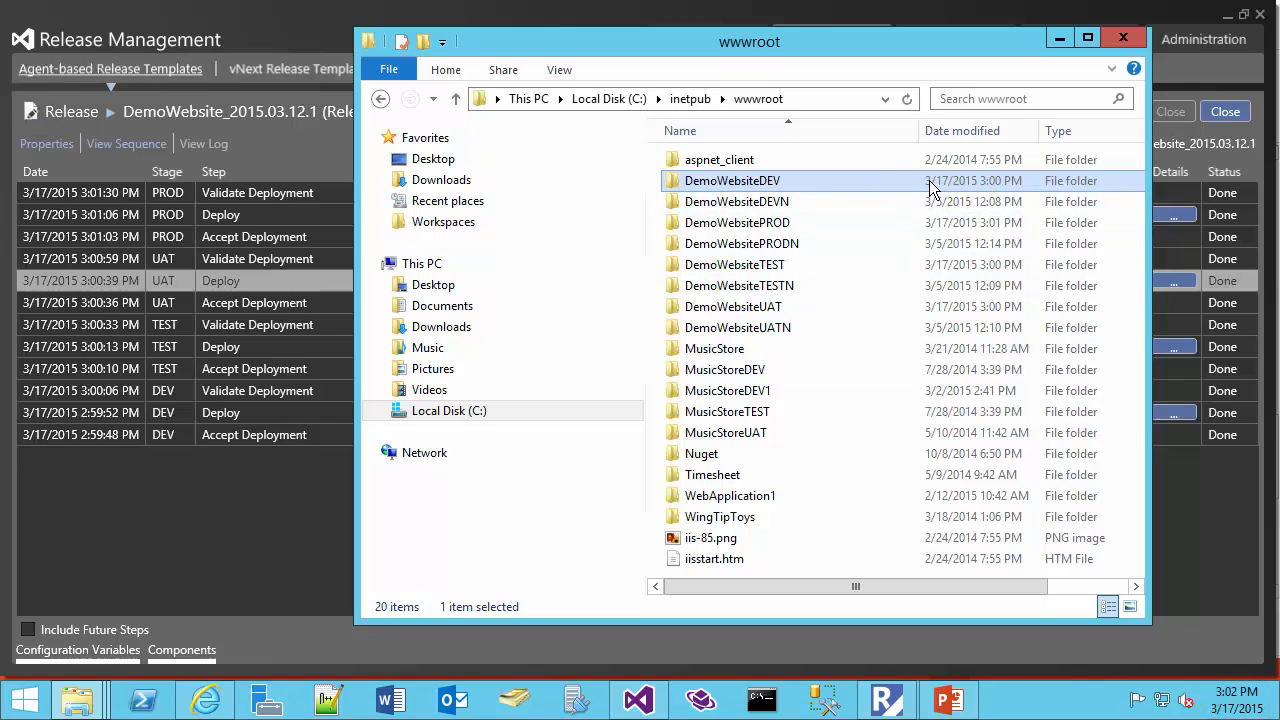
double_click(760, 186)
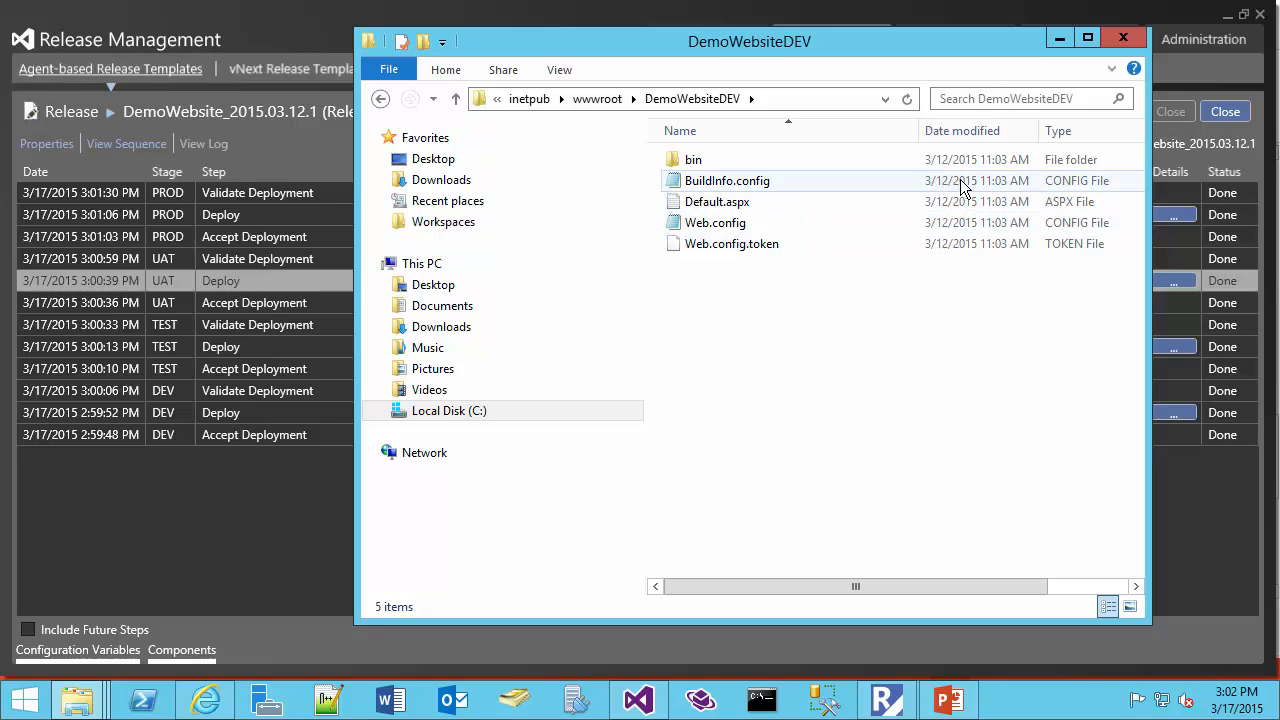
double_click(718, 162)
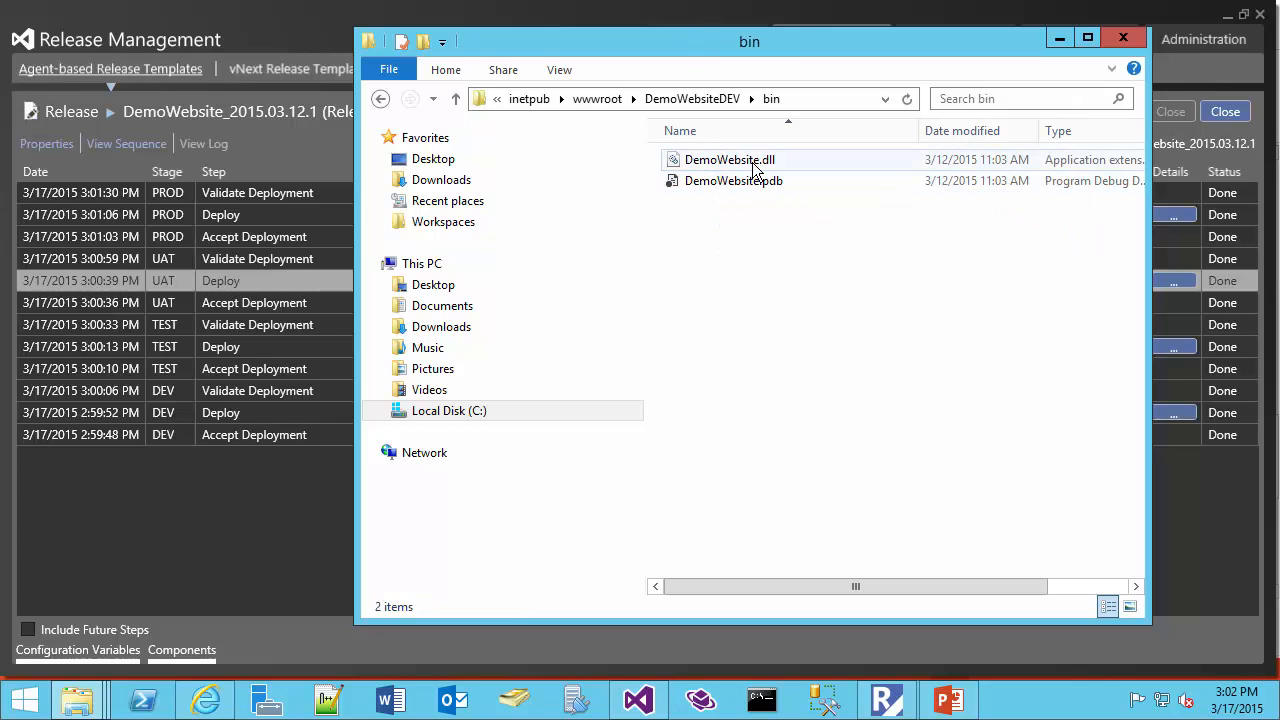
left_click(205, 703)
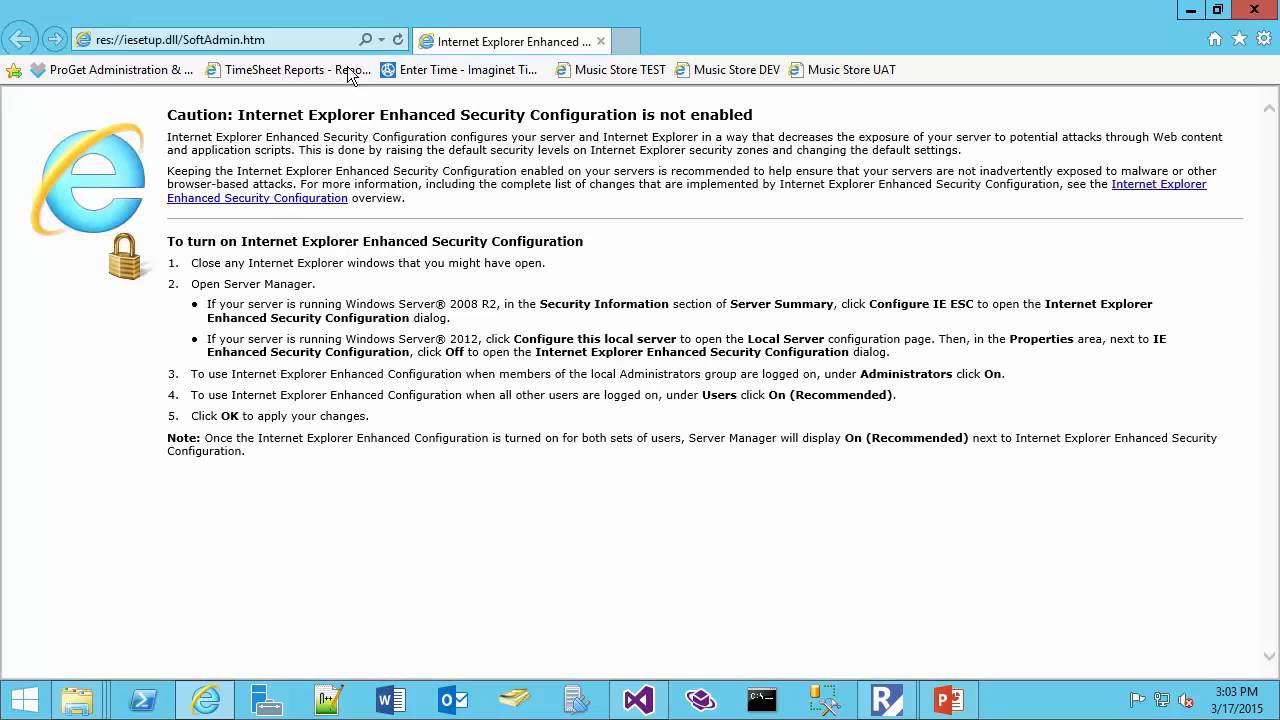
left_click(380, 40)
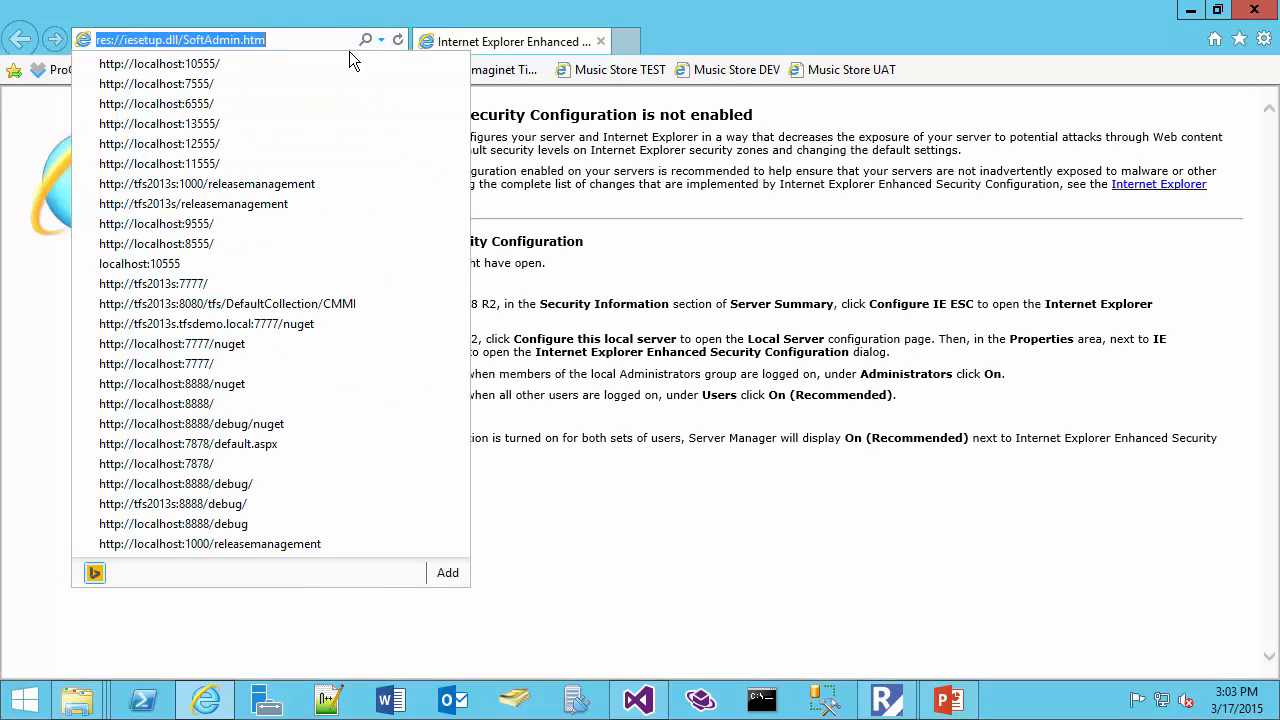
left_click(274, 65)
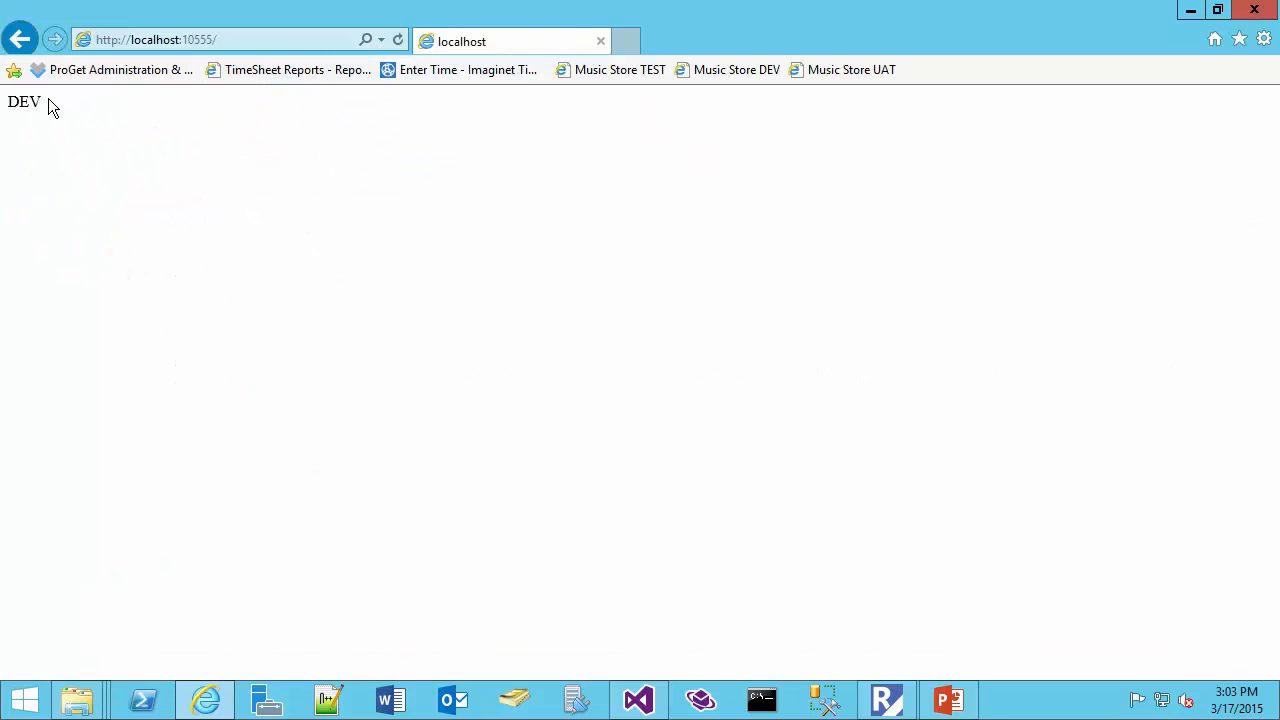
double_click(26, 101)
Open a new File Explorer window and go to Local Disk (C:)
right_click(77, 700)
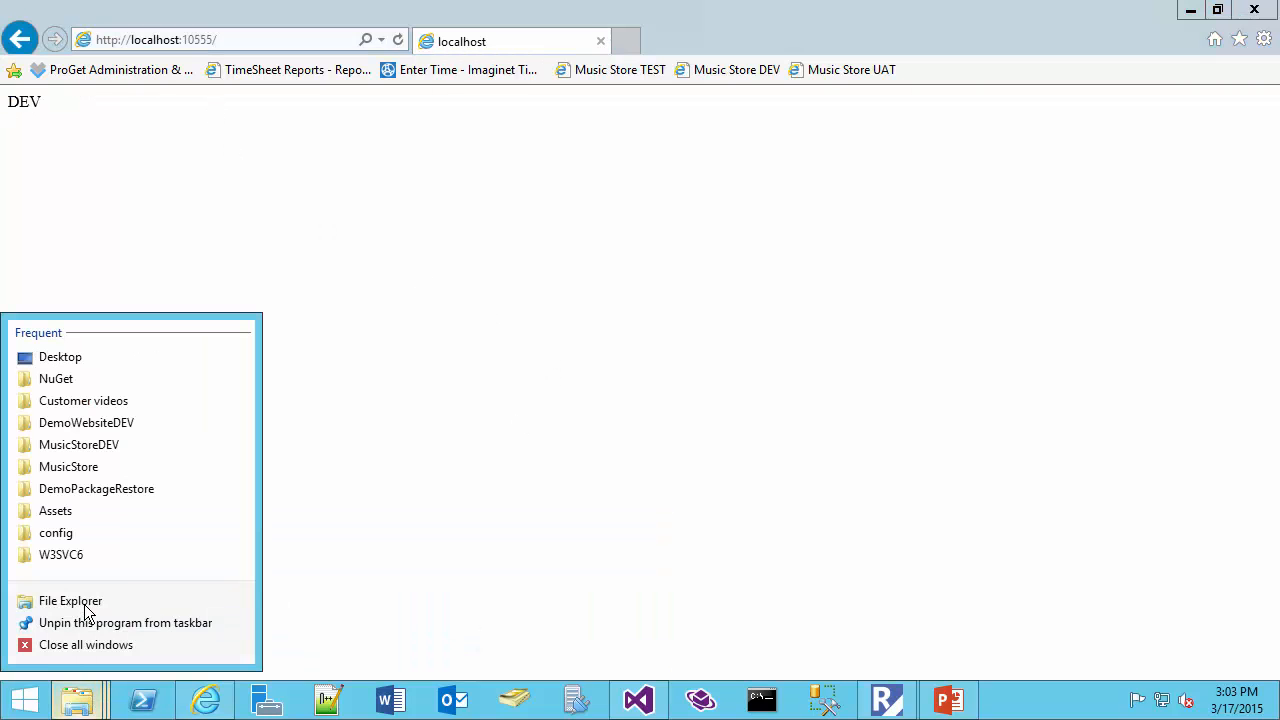
left_click(204, 557)
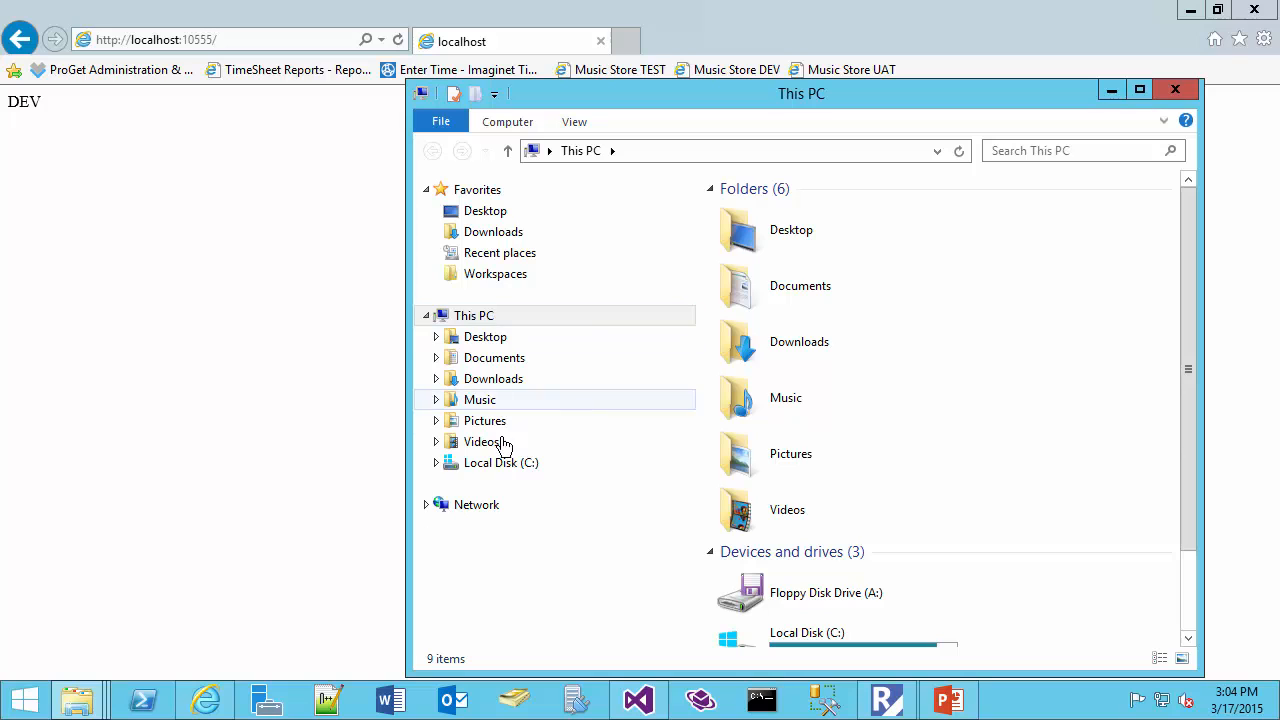
left_click(503, 464)
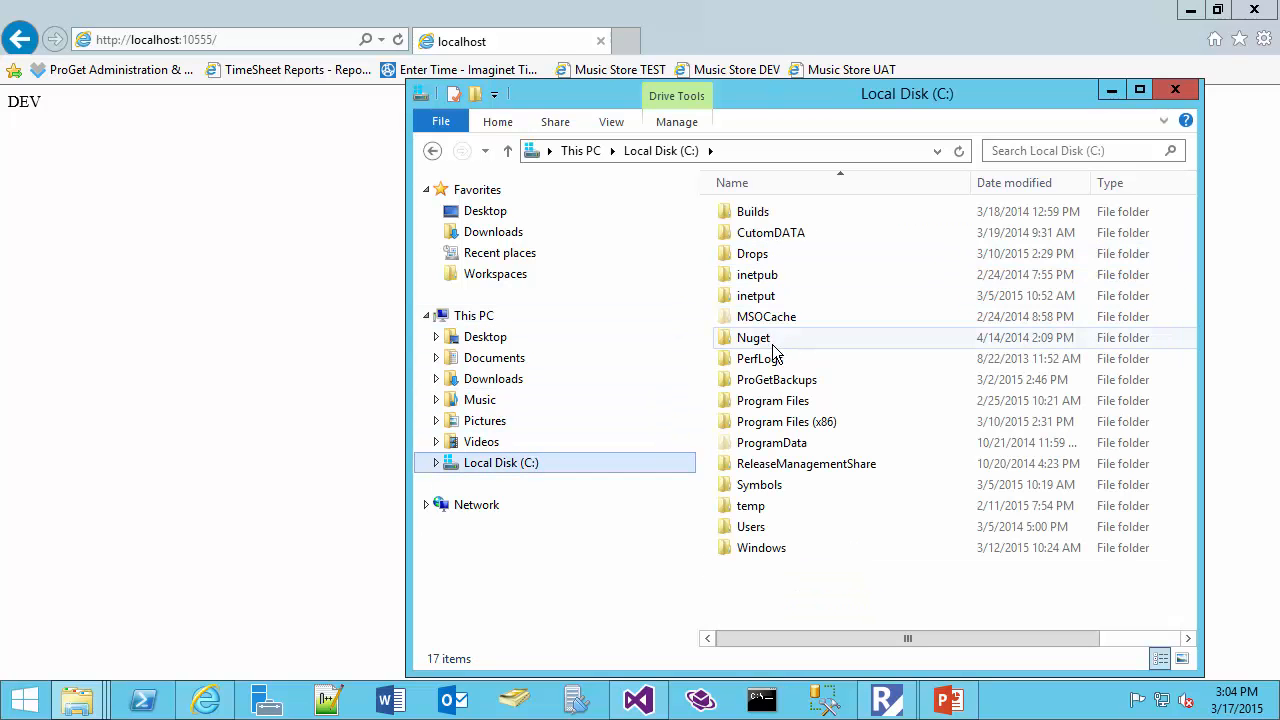
double_click(751, 506)
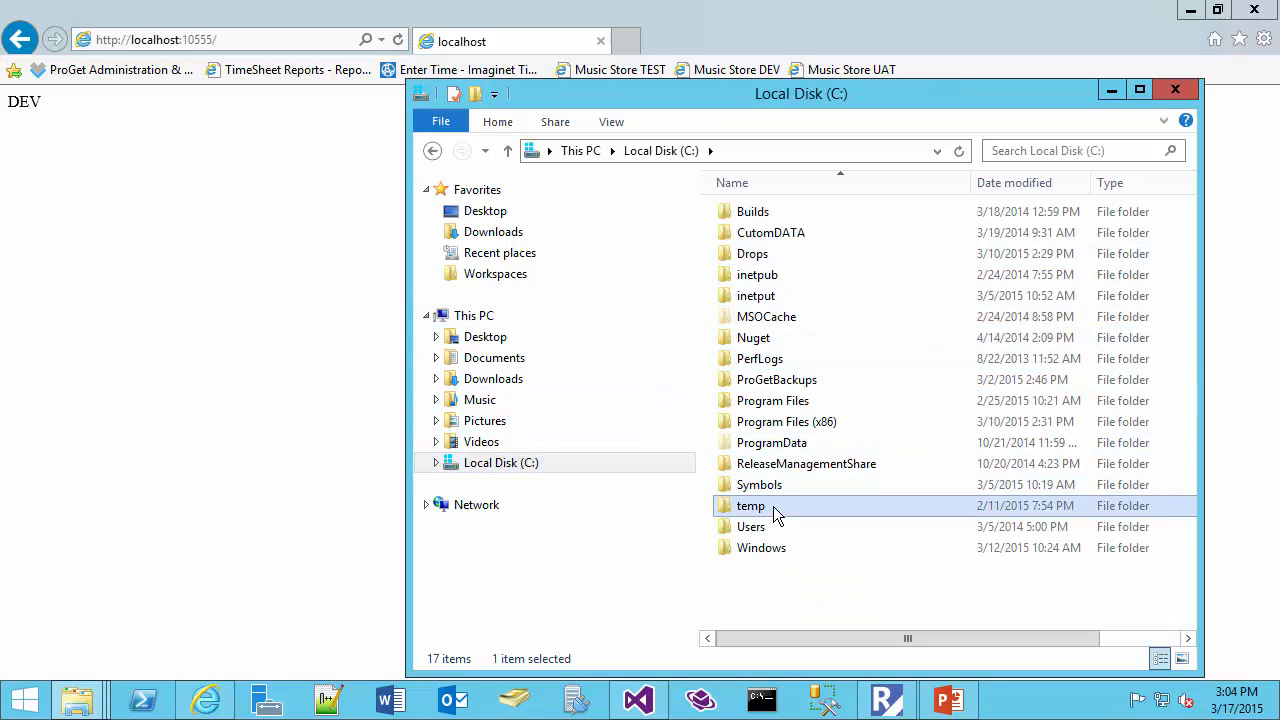
key("BackSpace")
double_click(773, 506)
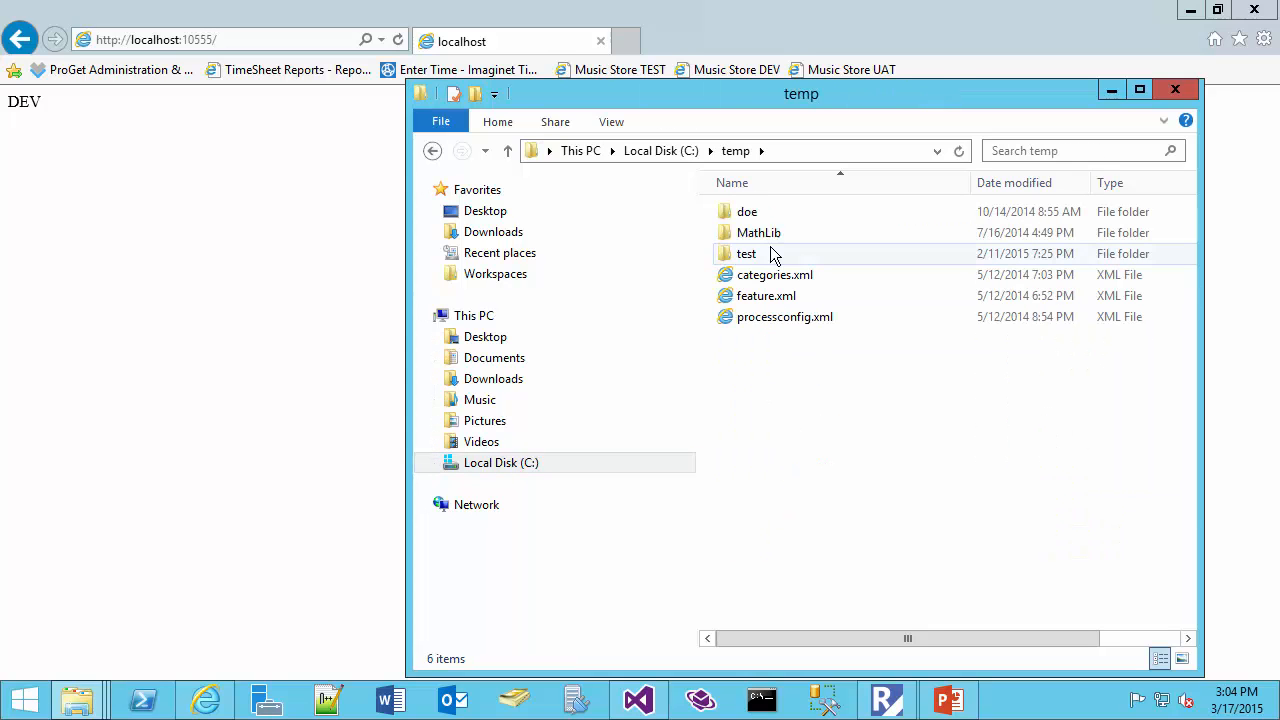
left_click(689, 158)
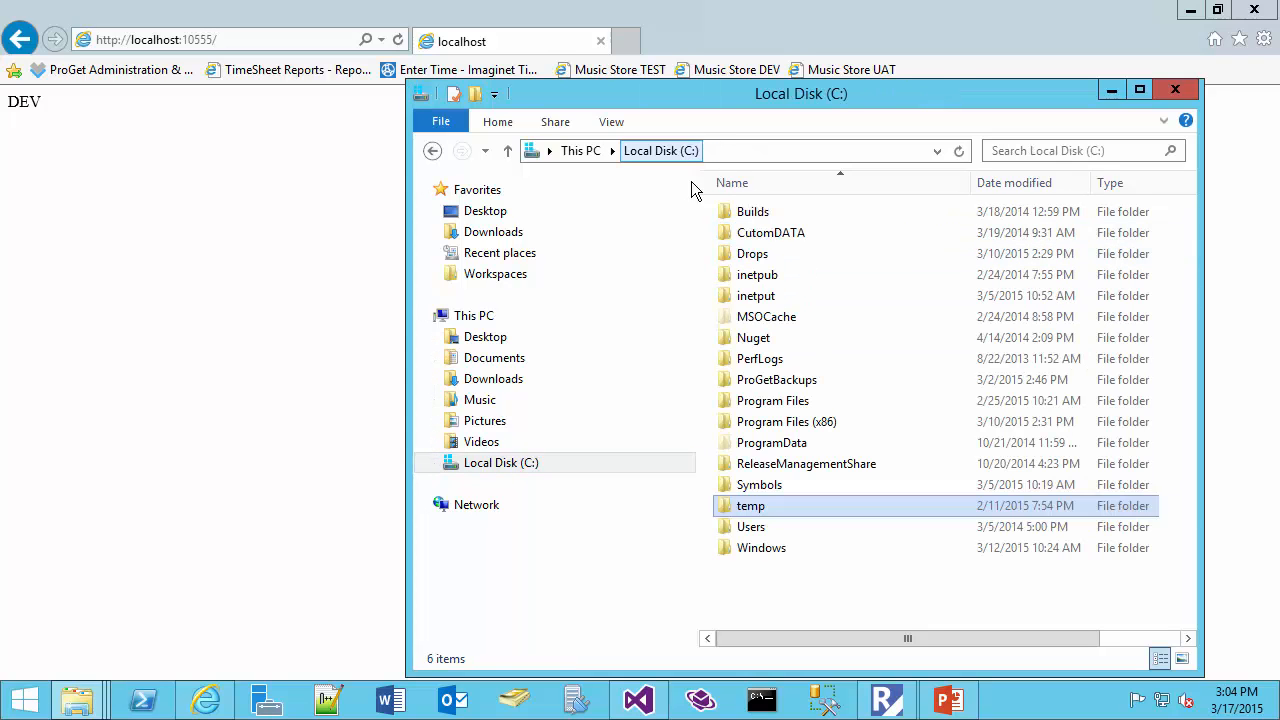
Browse to the DemoWebsite deployment folder under Users\svcTFS\AppData\Local\Temp\RM\T\RM
double_click(762, 523)
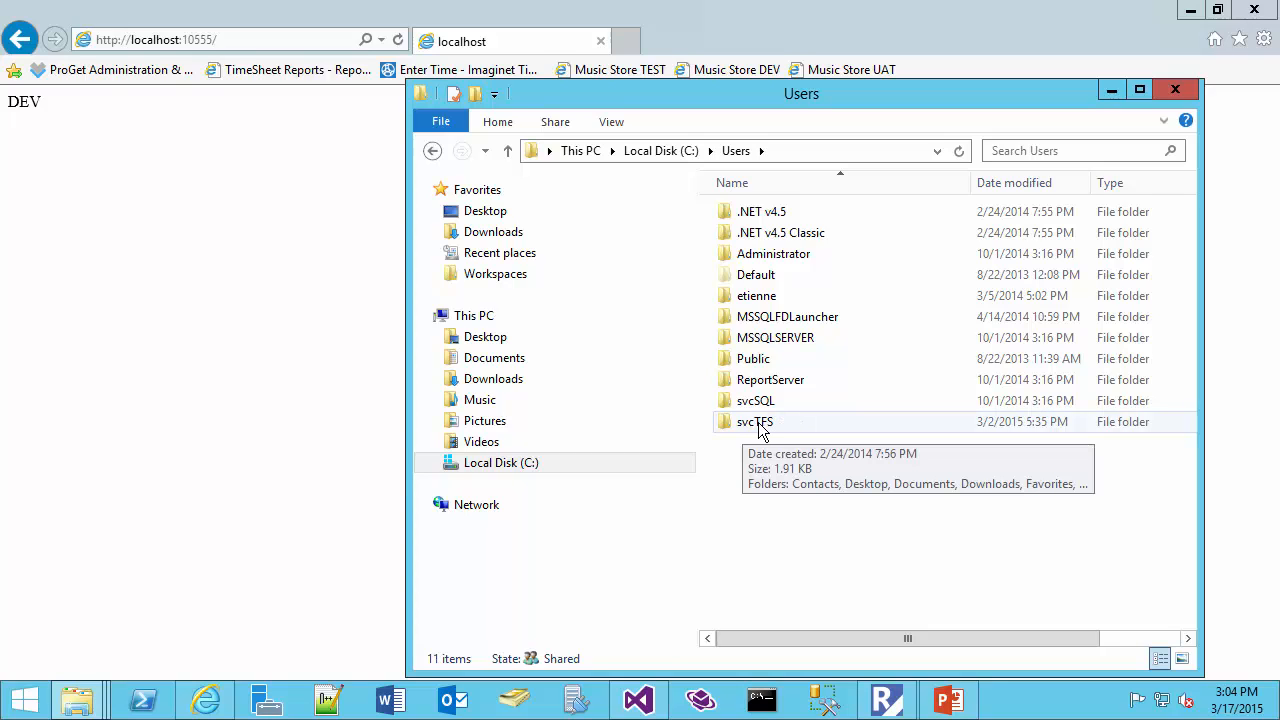
double_click(762, 426)
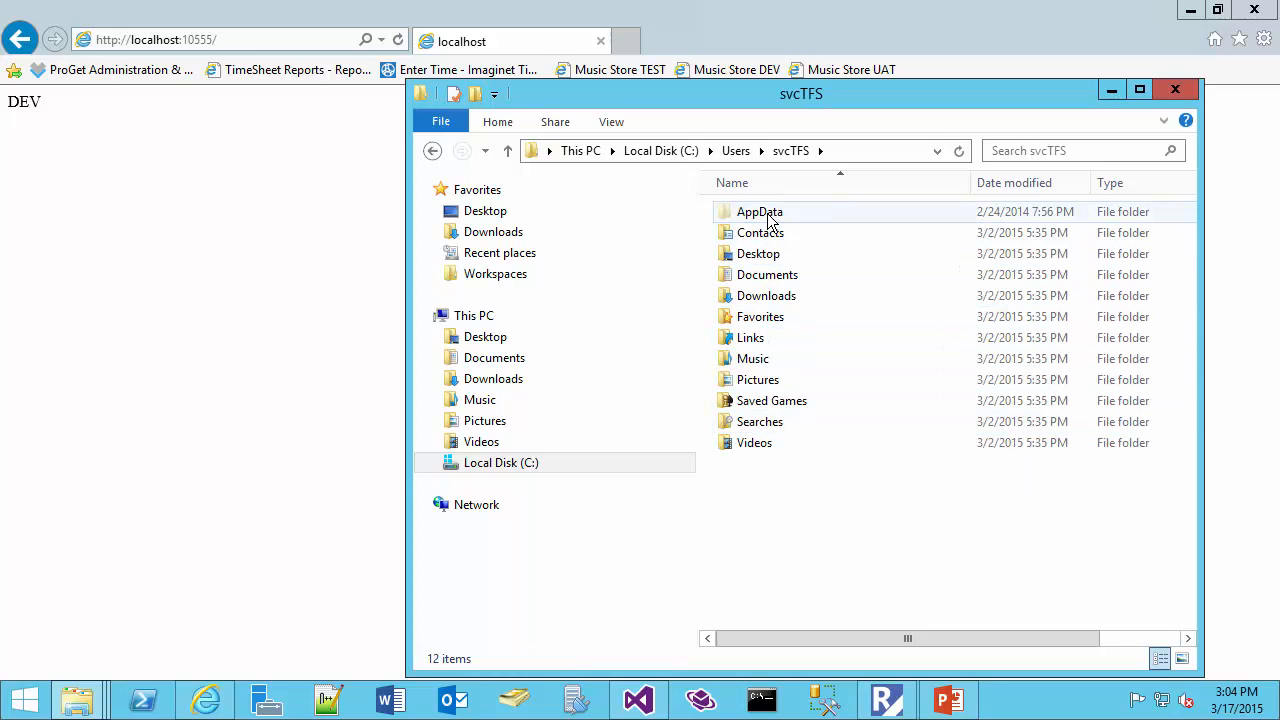
double_click(770, 220)
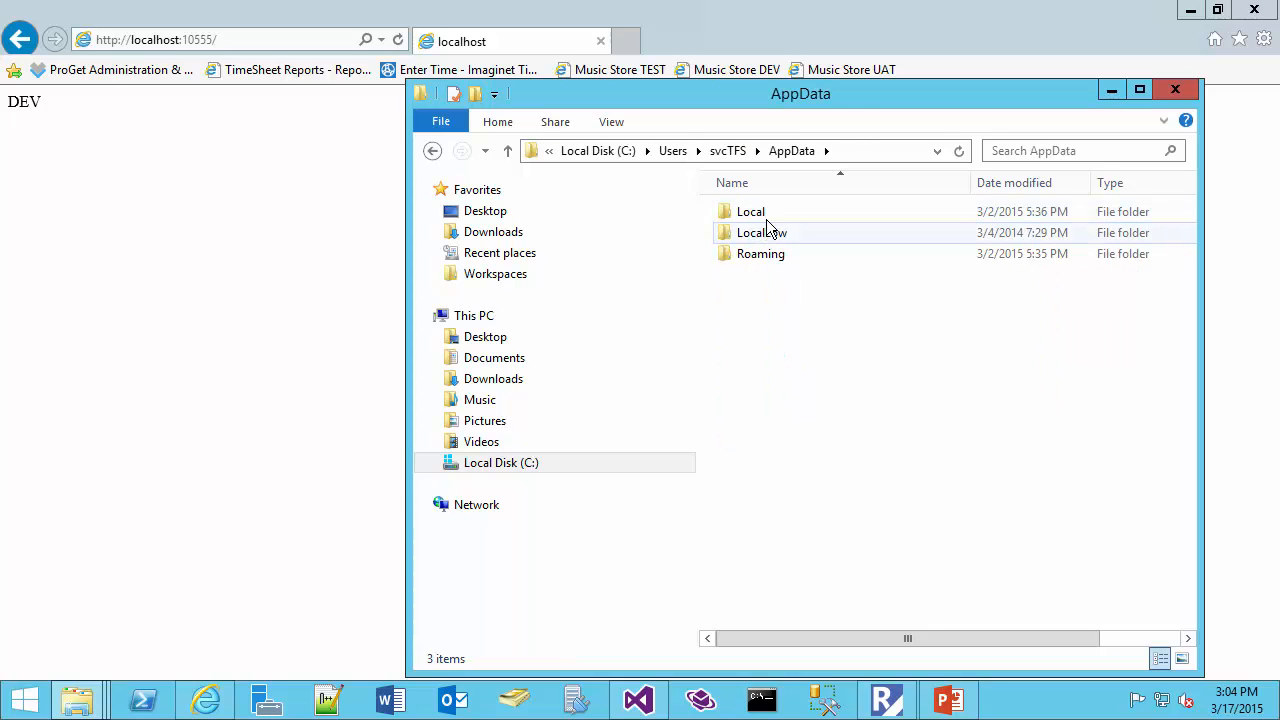
double_click(765, 215)
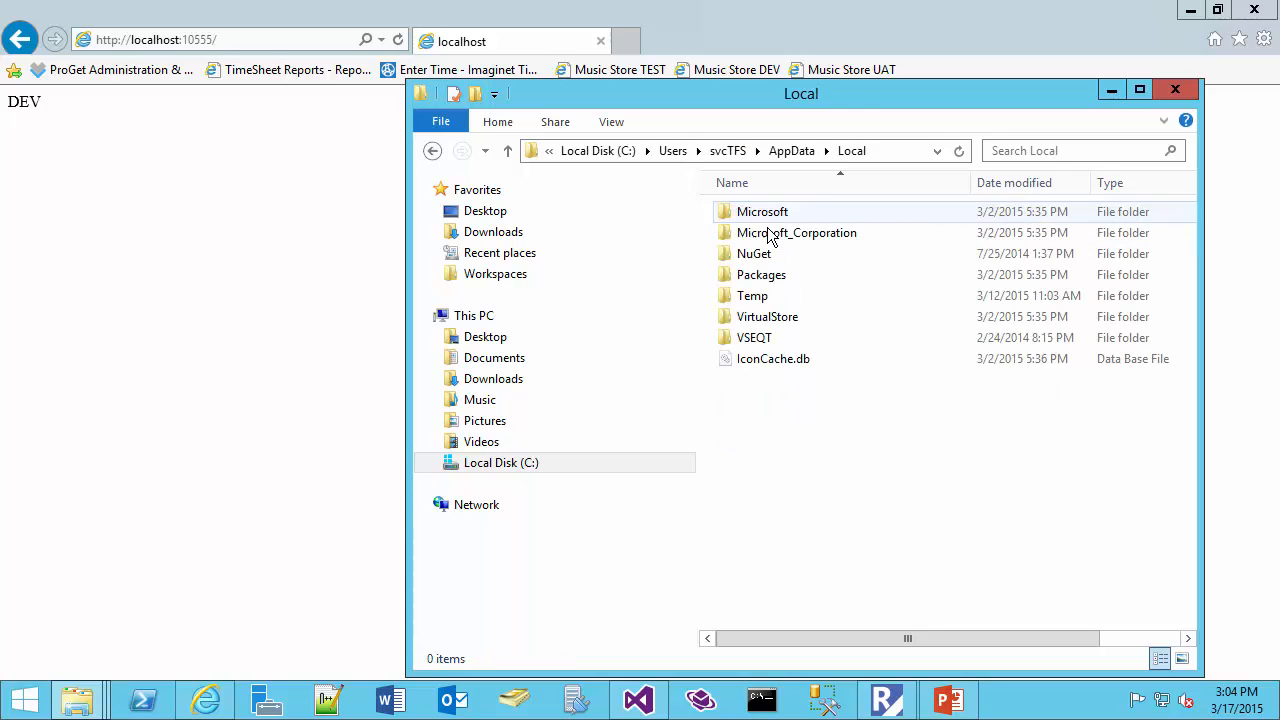
double_click(763, 296)
double_click(757, 358)
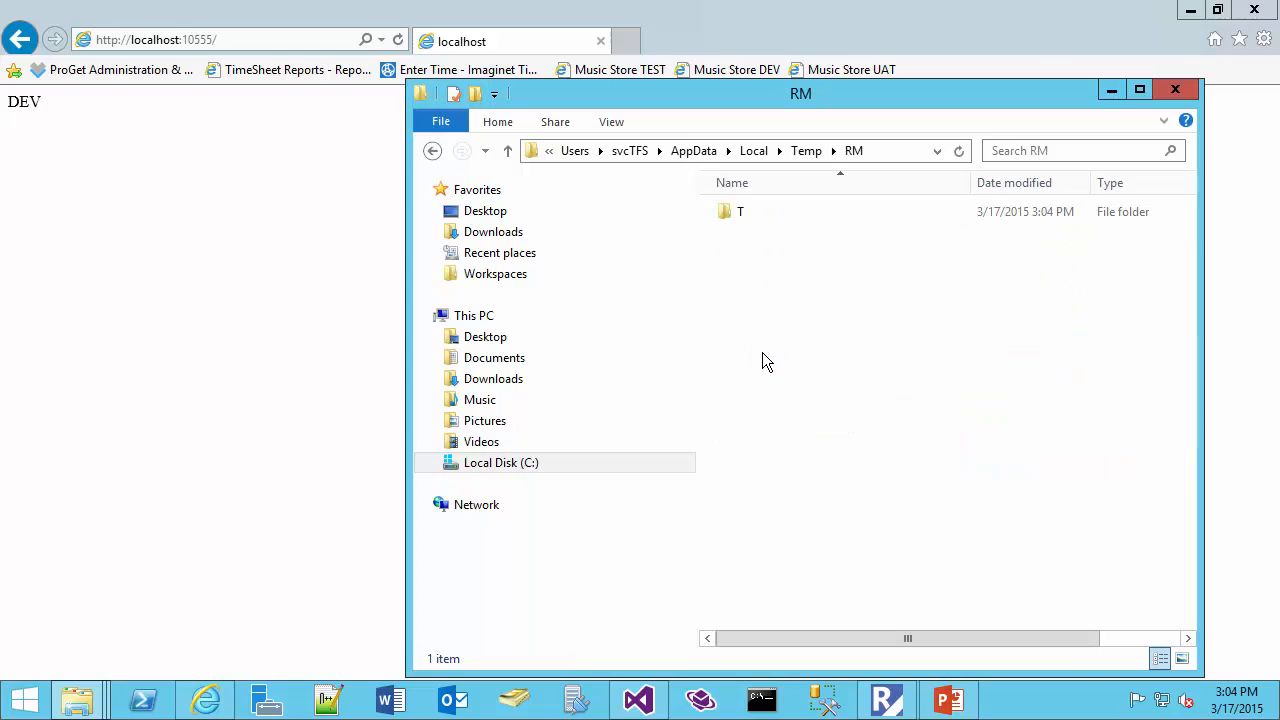
double_click(743, 215)
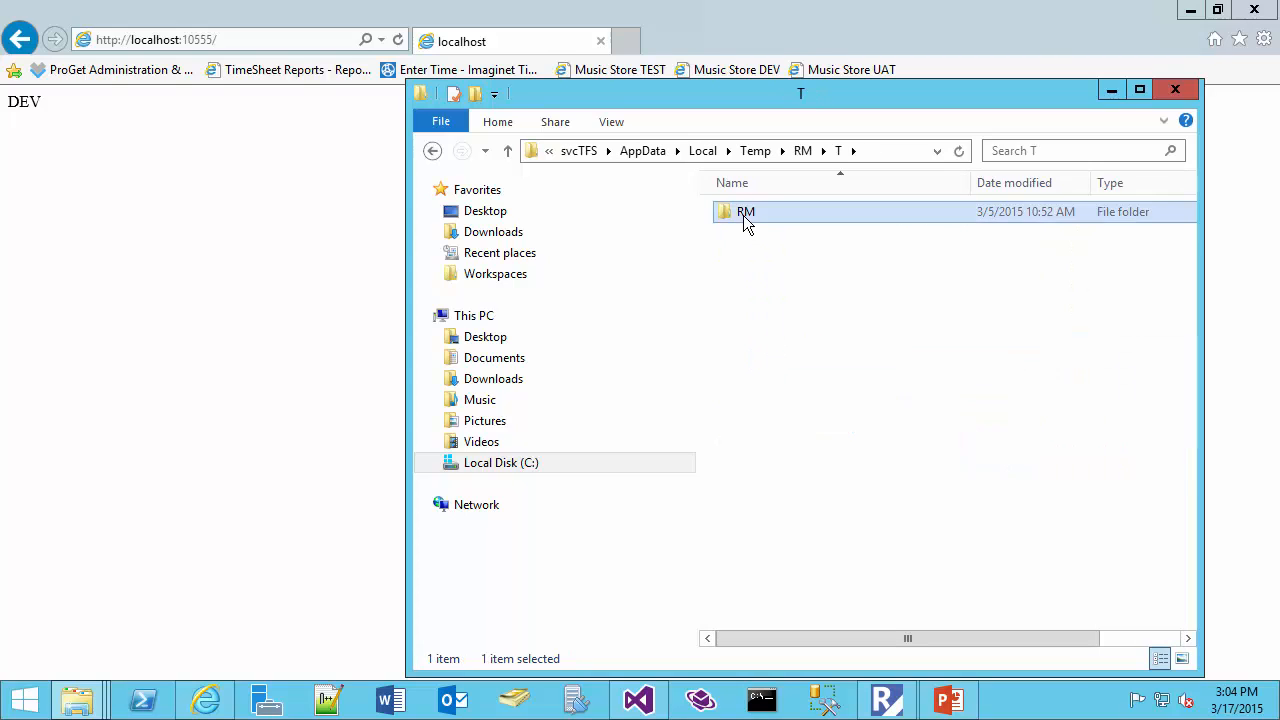
double_click(743, 215)
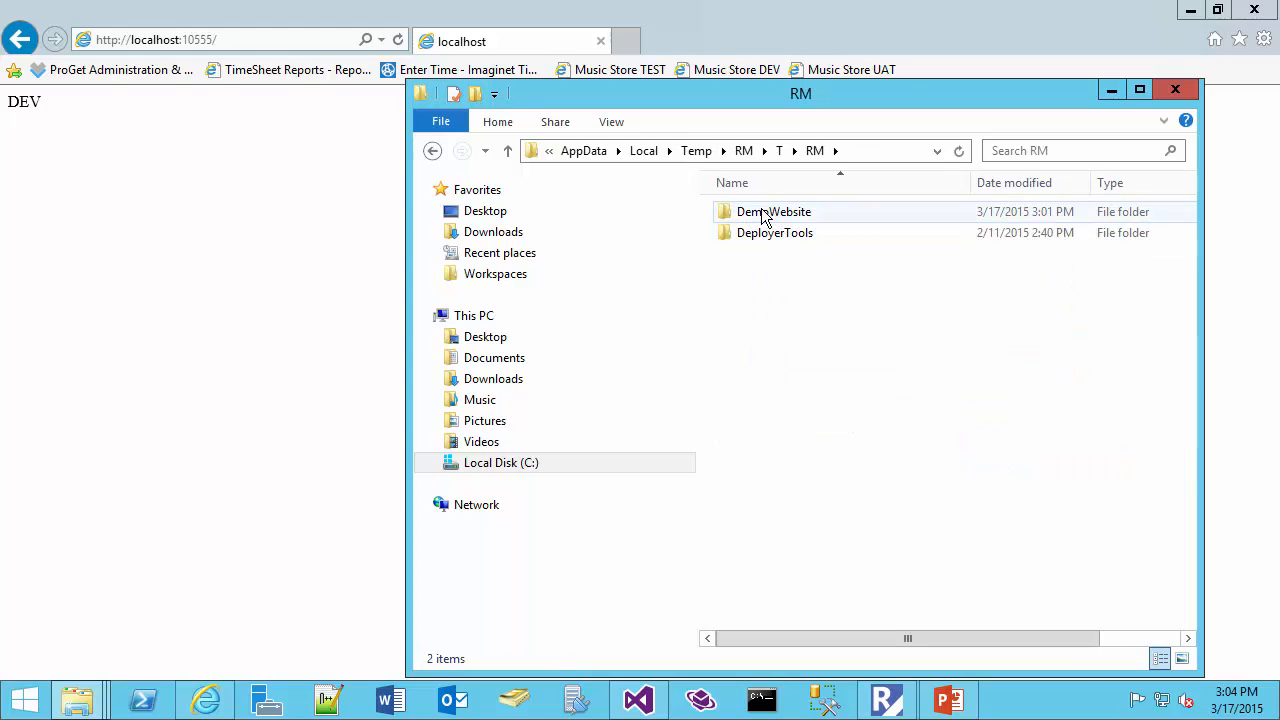
double_click(777, 212)
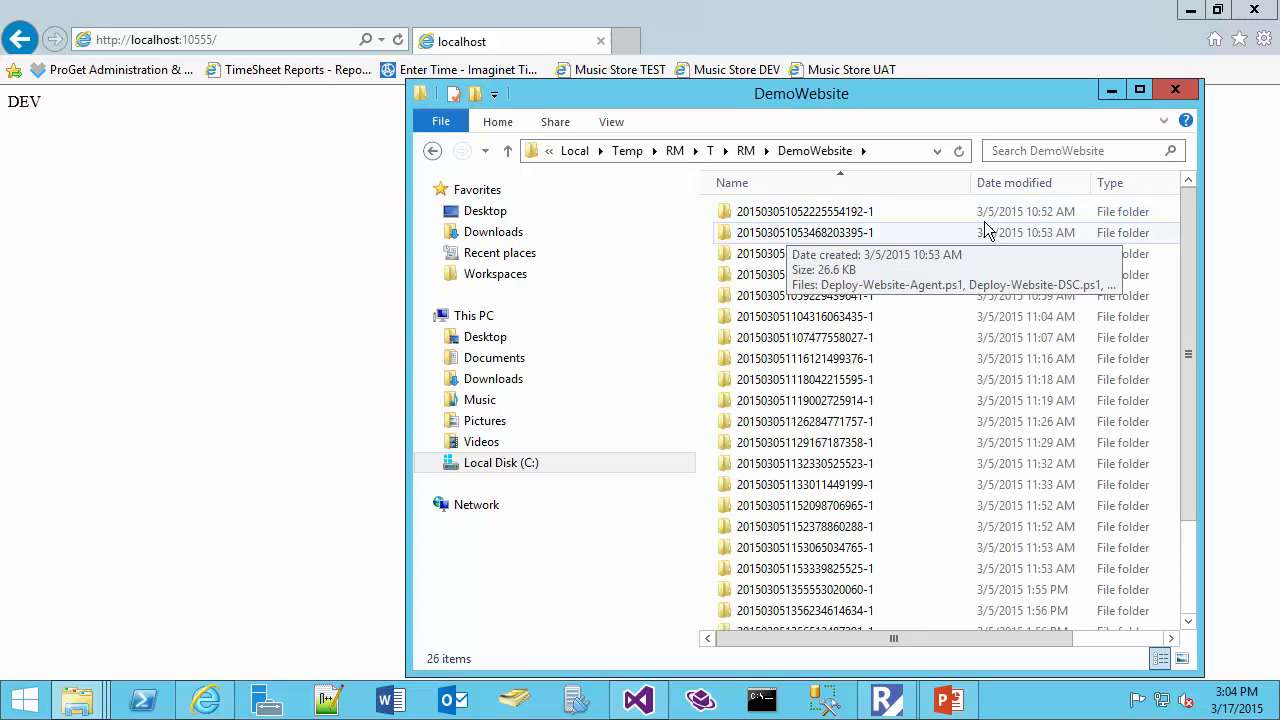
Sort the deployment folders by modification date, newest first, and open the most recent one to examine its deployment scripts
left_click(1024, 187)
left_click(993, 215)
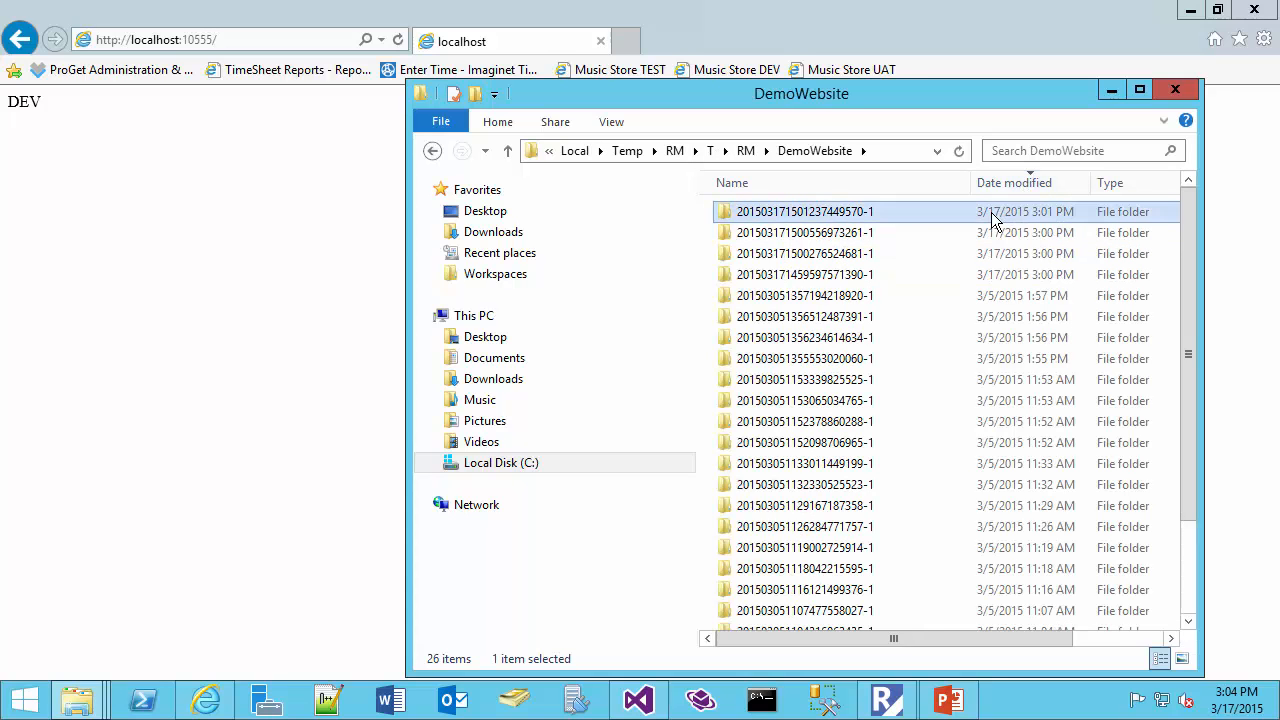
double_click(799, 214)
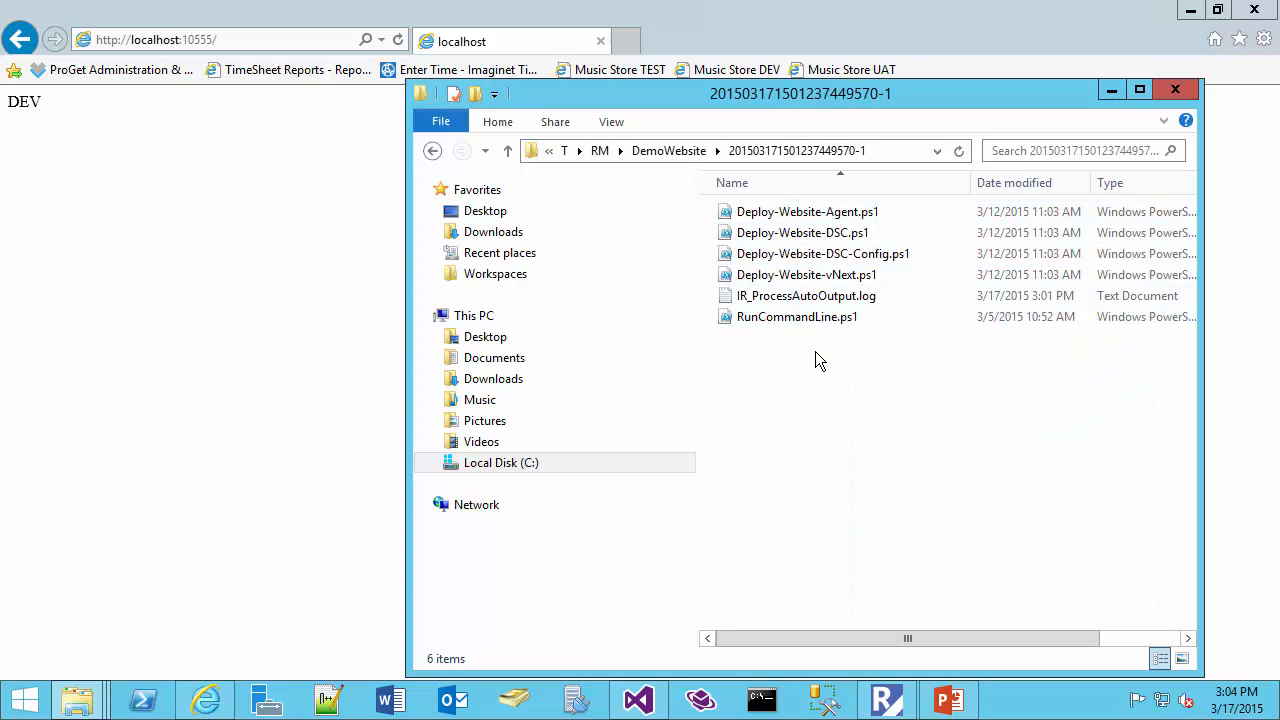
left_click_drag(811, 351, 760, 212)
left_click(838, 362)
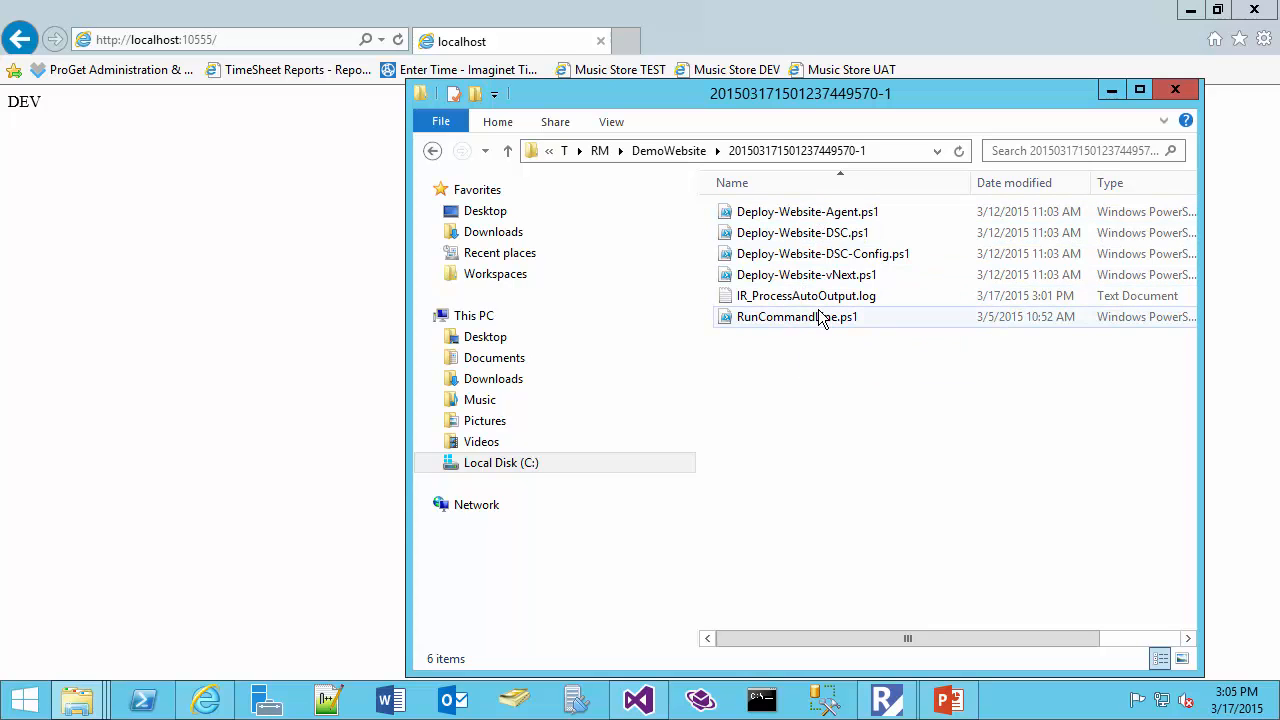
Read the IR_ProcessAutoOutput.log deployment log, close it, and reveal the full path of the folder containing it
double_click(797, 305)
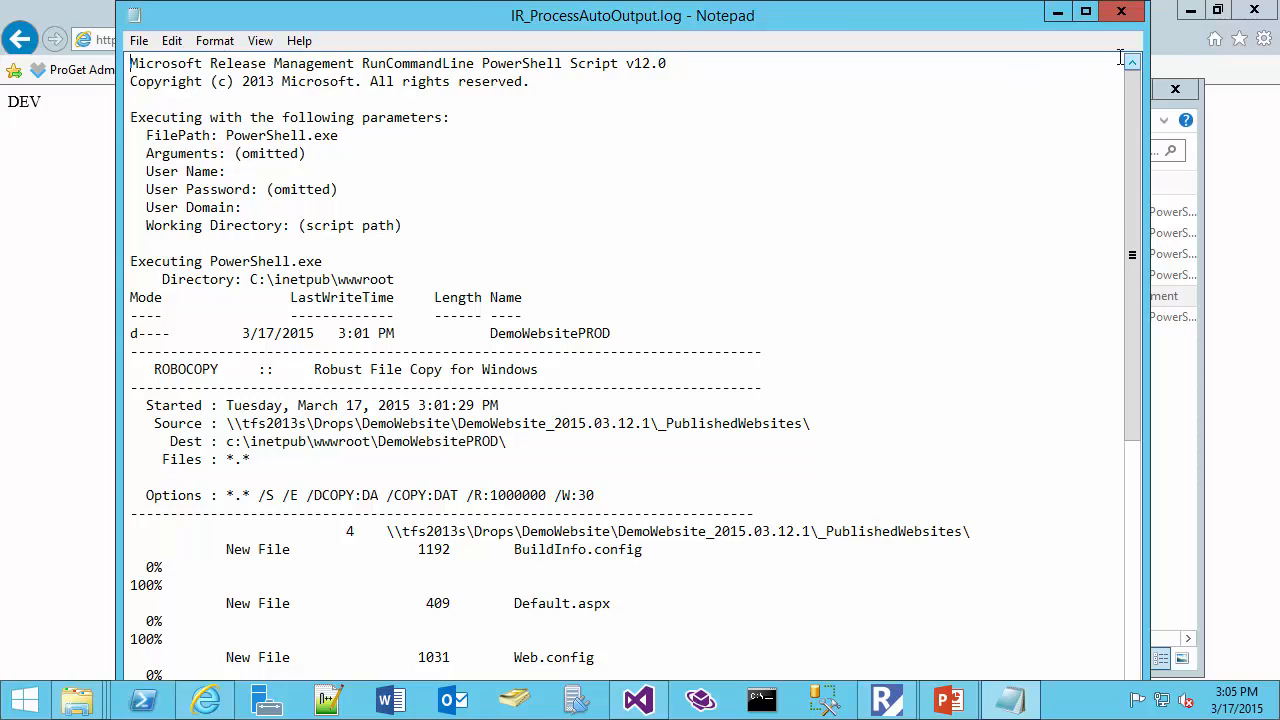
left_click(1120, 13)
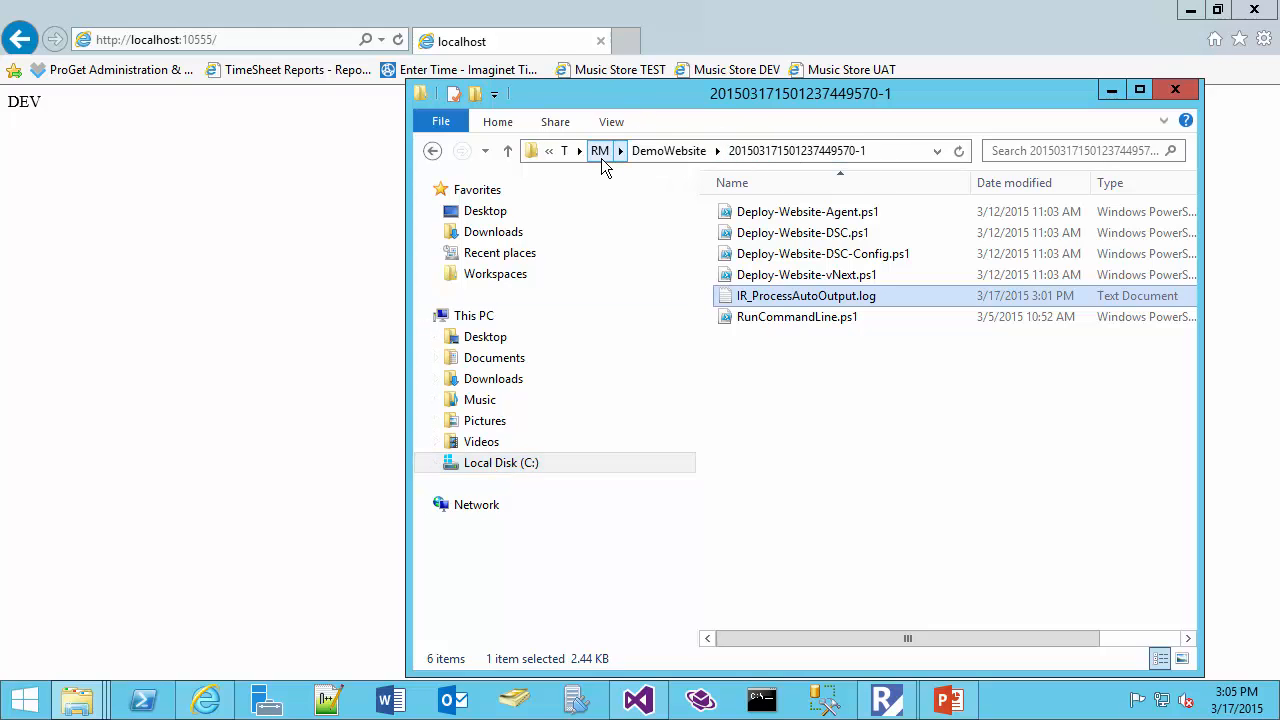
left_click(843, 151)
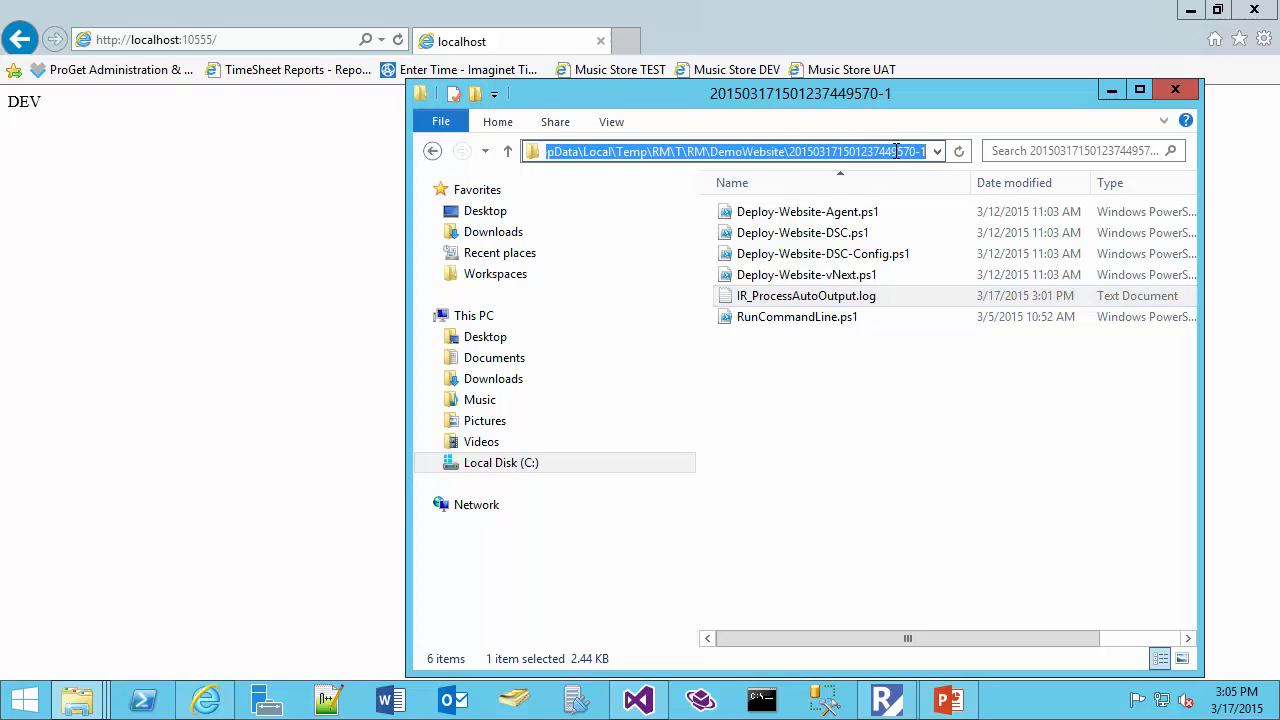